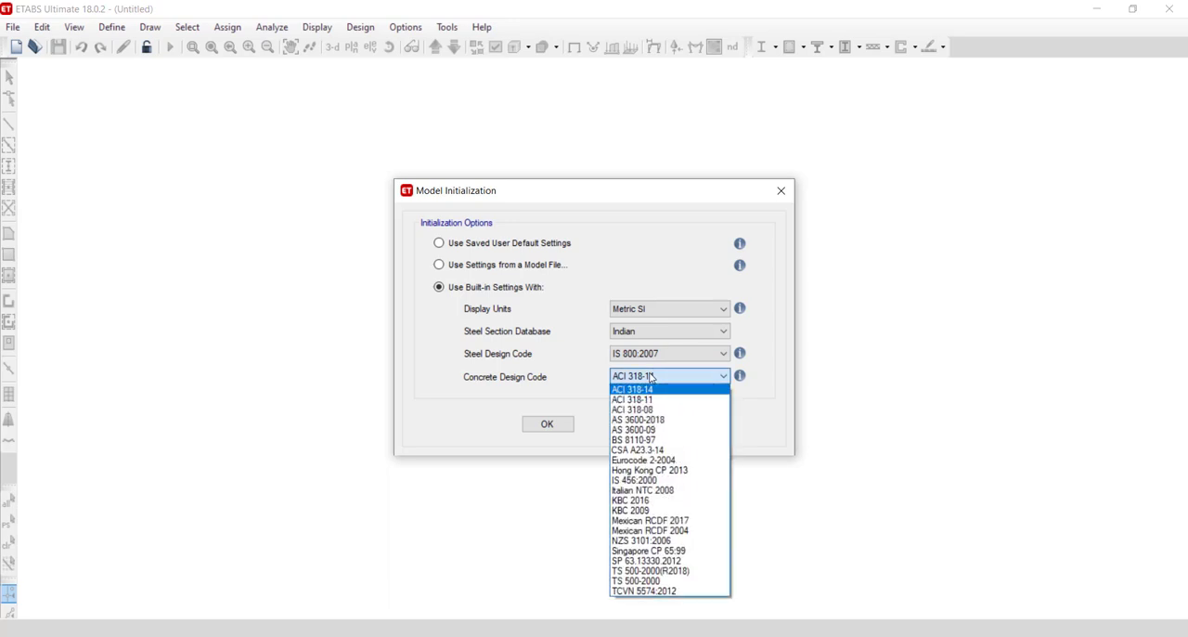
- Set the concrete design code to IS 456:2000 and accept the model initialization settings
click(639, 480)
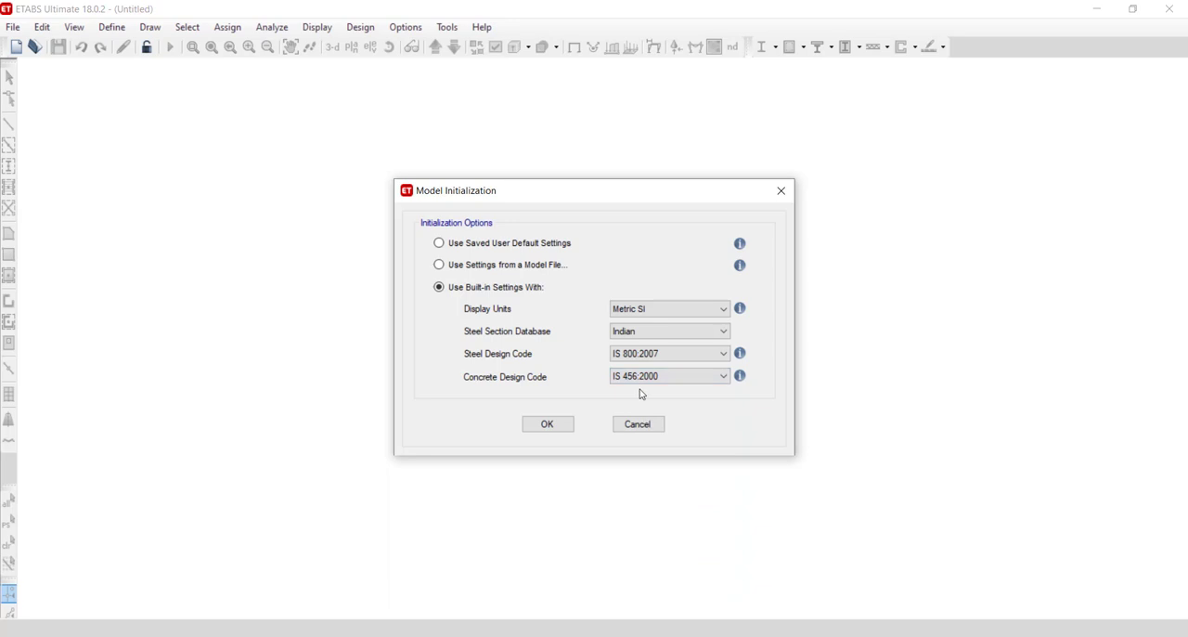
click(547, 424)
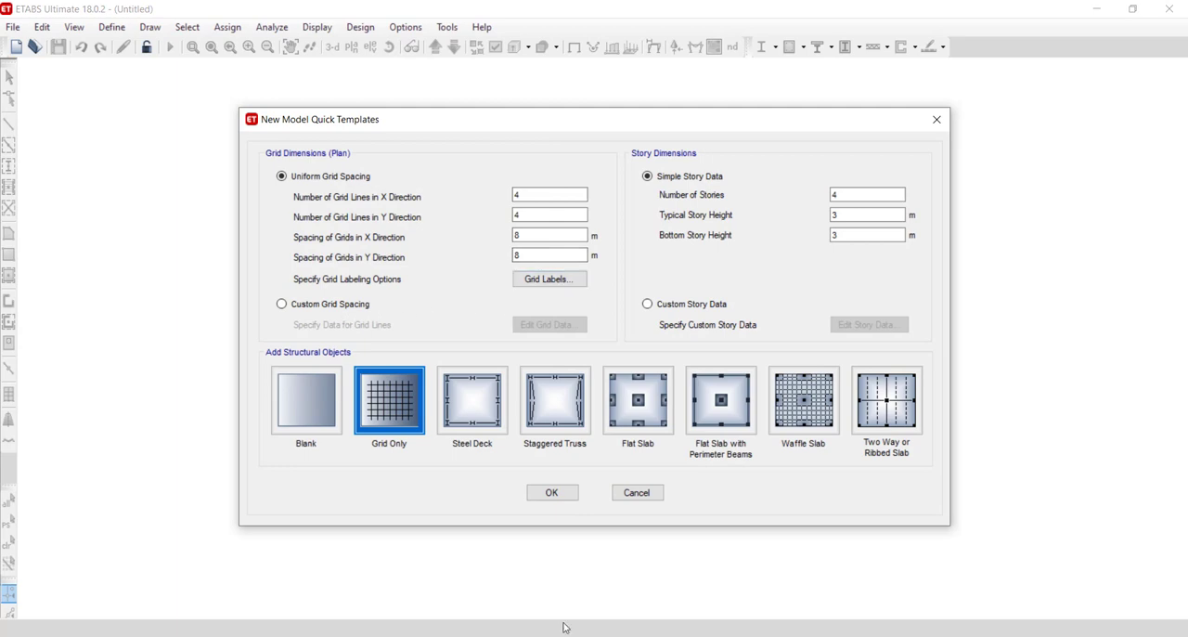
- Switch the plan grid to custom spacing and delete Y grid lines 2, 3 and 4 from the grid data
click(351, 306)
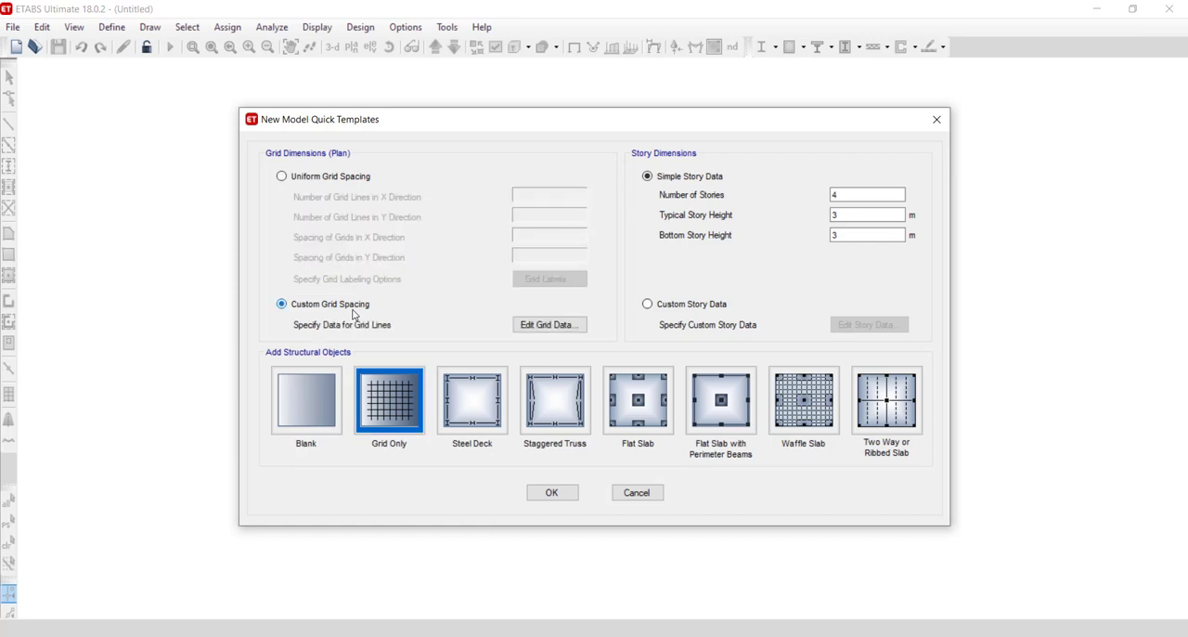
click(549, 325)
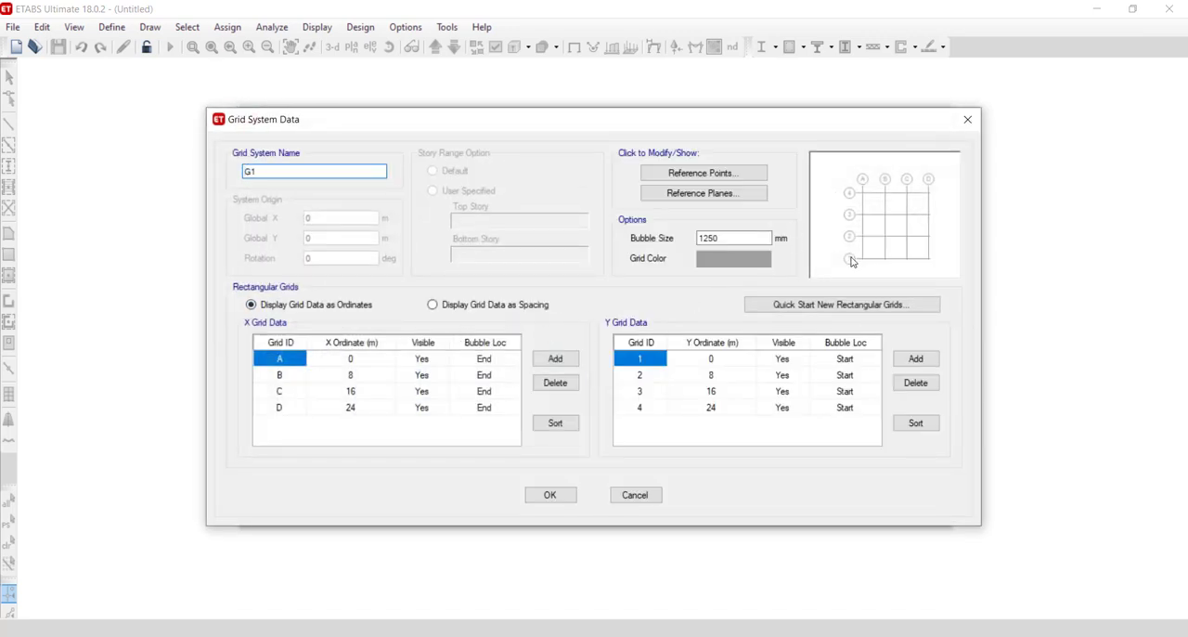
click(292, 408)
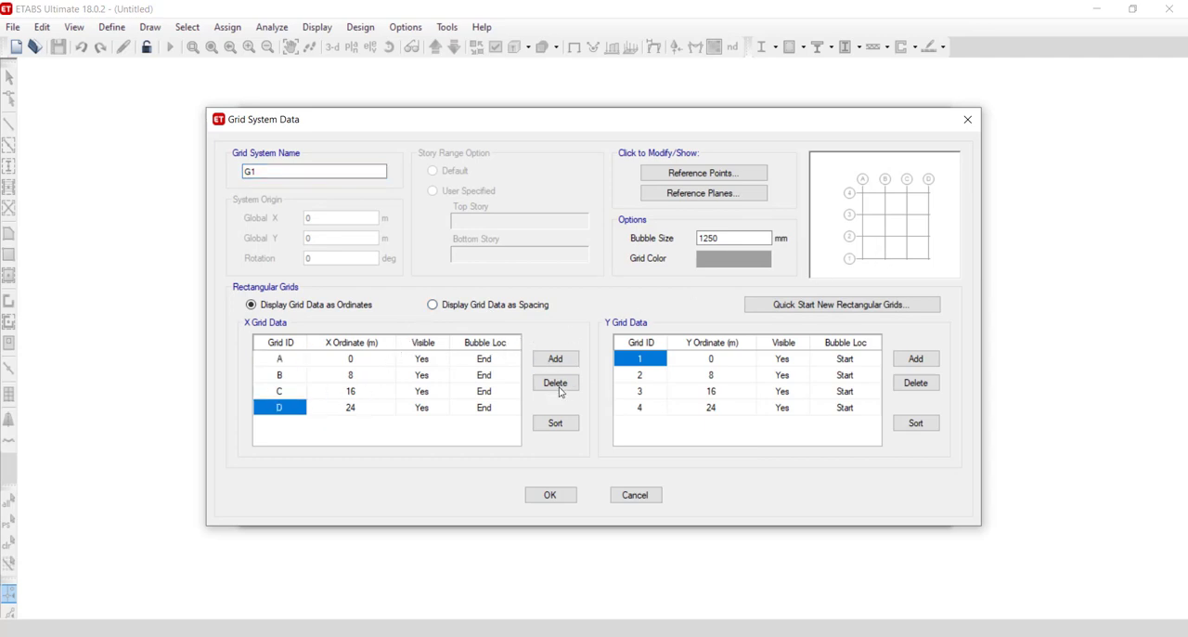
click(674, 379)
click(900, 383)
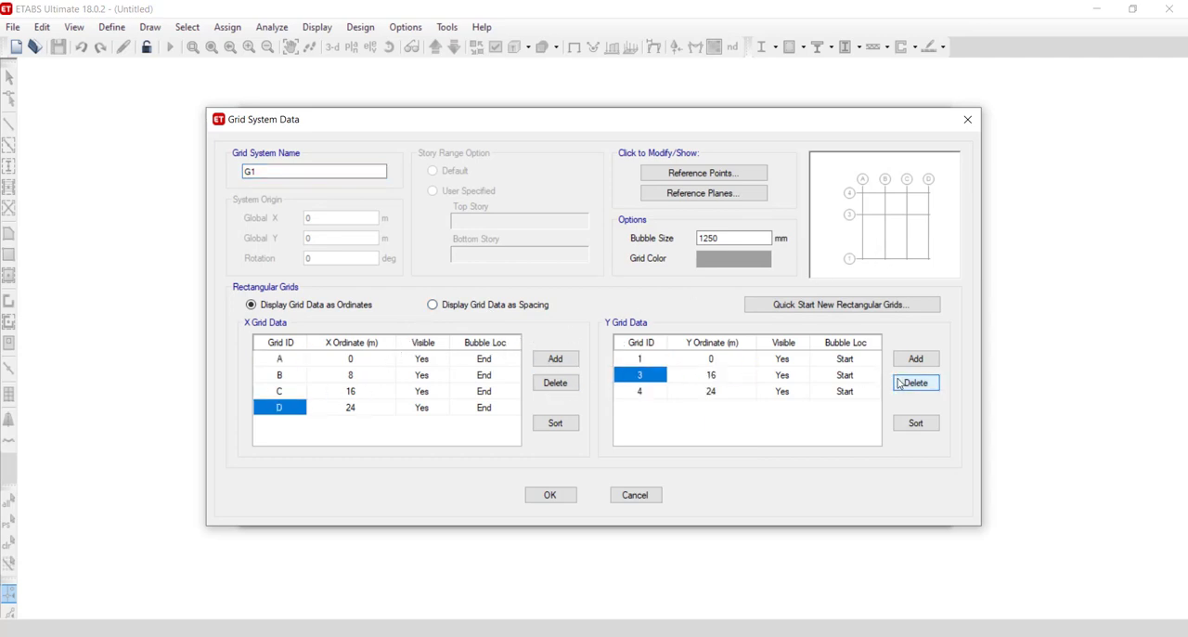
click(900, 382)
click(900, 382)
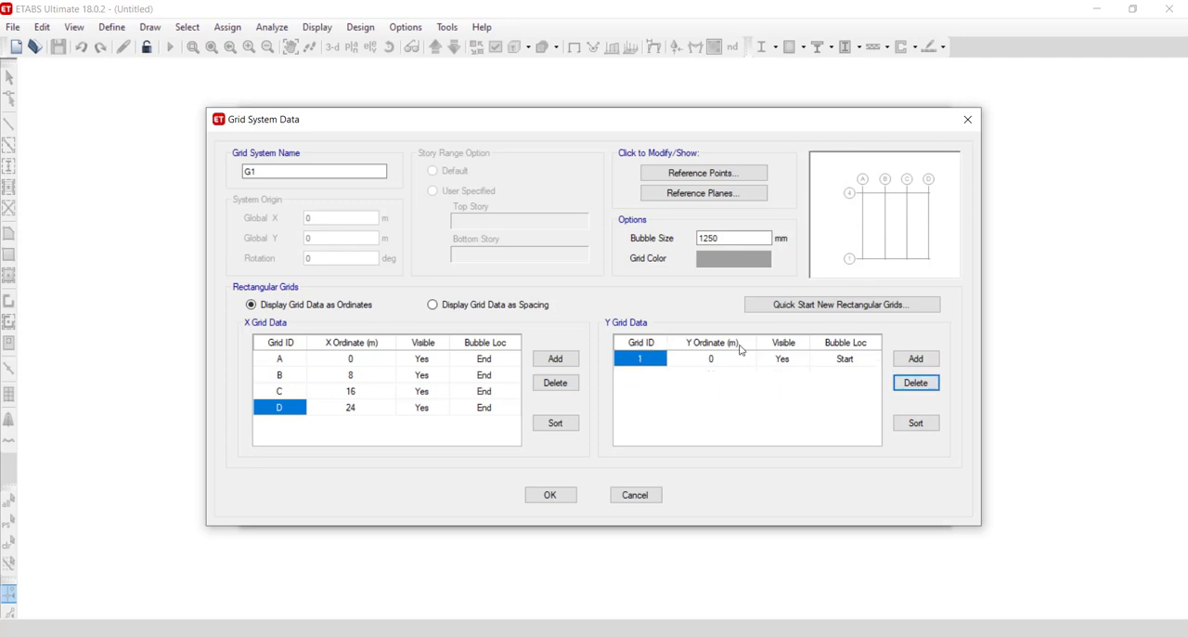
- Check the continuous beam's supports and span dimensions on the PowerPoint slide, and return to the ETABS grid data
click(449, 409)
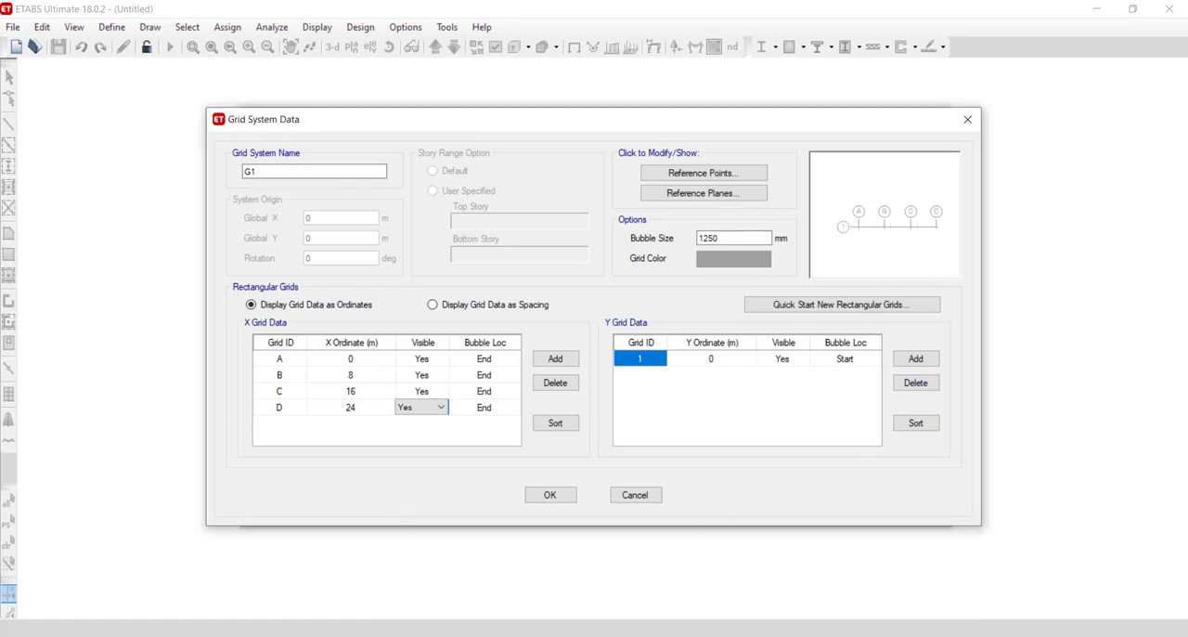
mouse_move(566, 629)
click(647, 593)
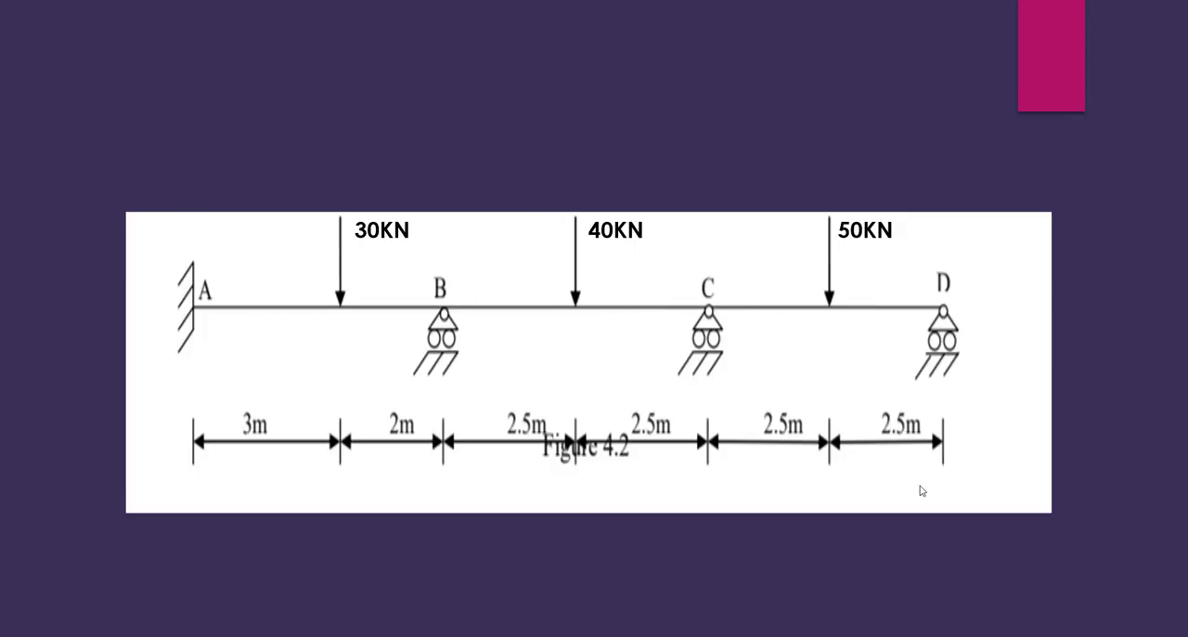
key(alt+Tab)
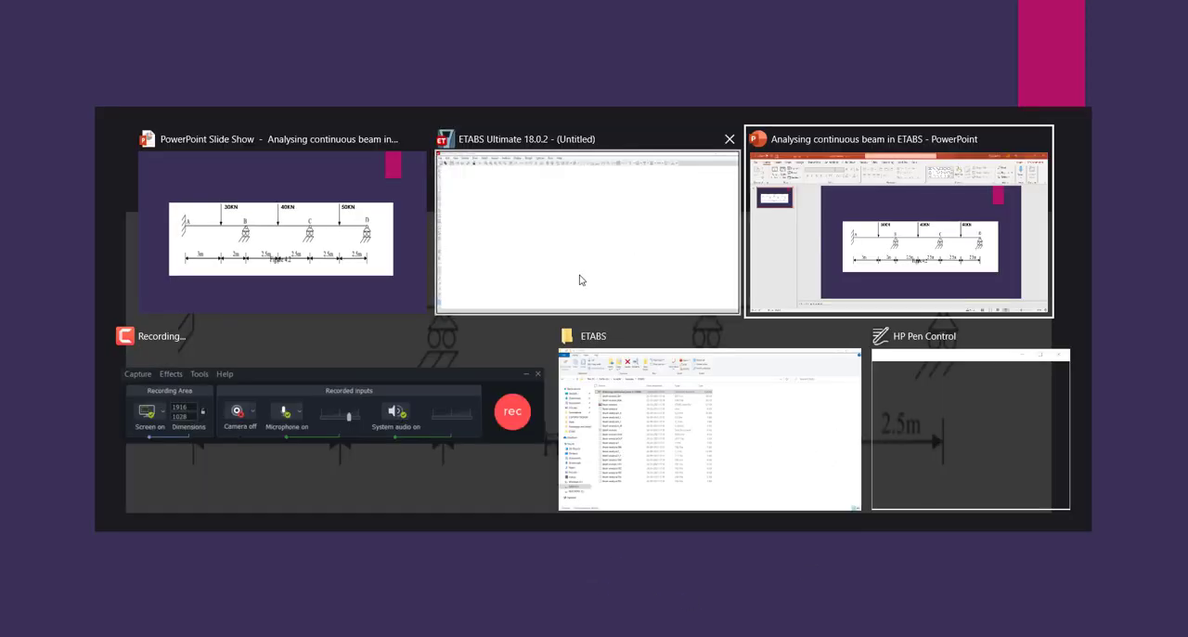
click(578, 275)
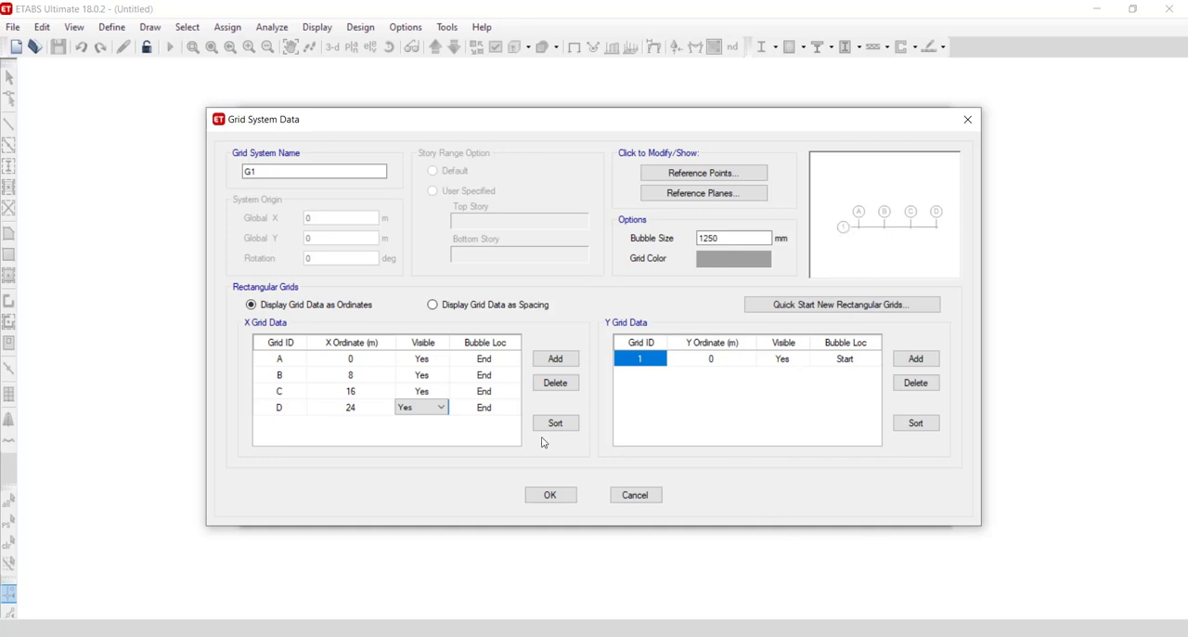
click(364, 363)
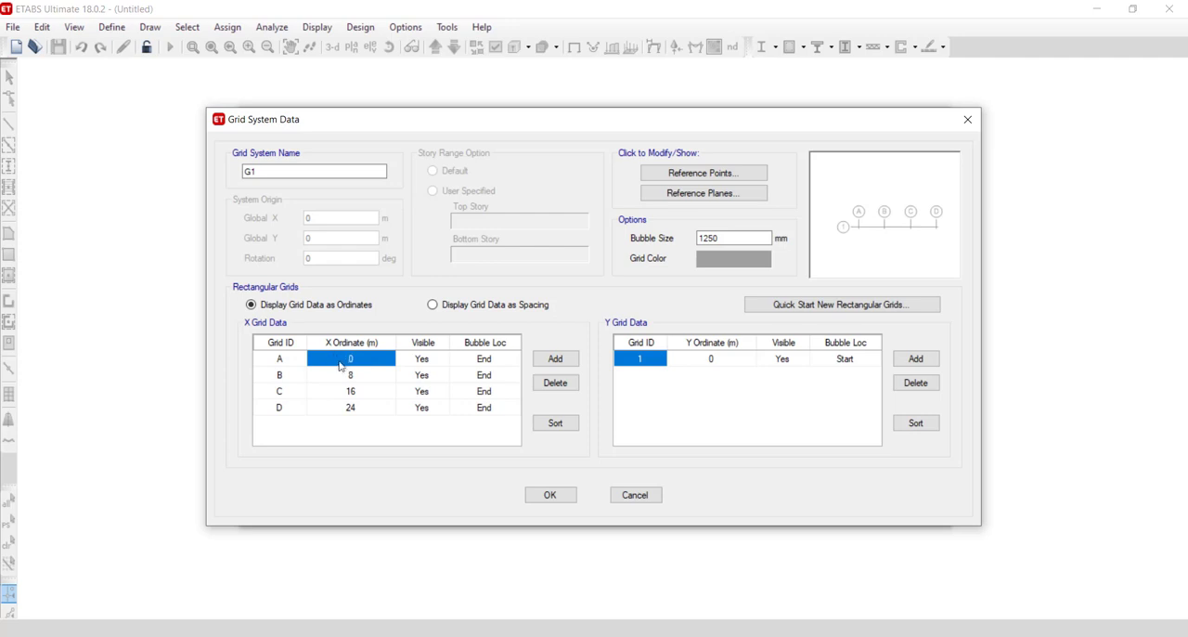
click(341, 375)
click(345, 360)
click(345, 392)
click(346, 407)
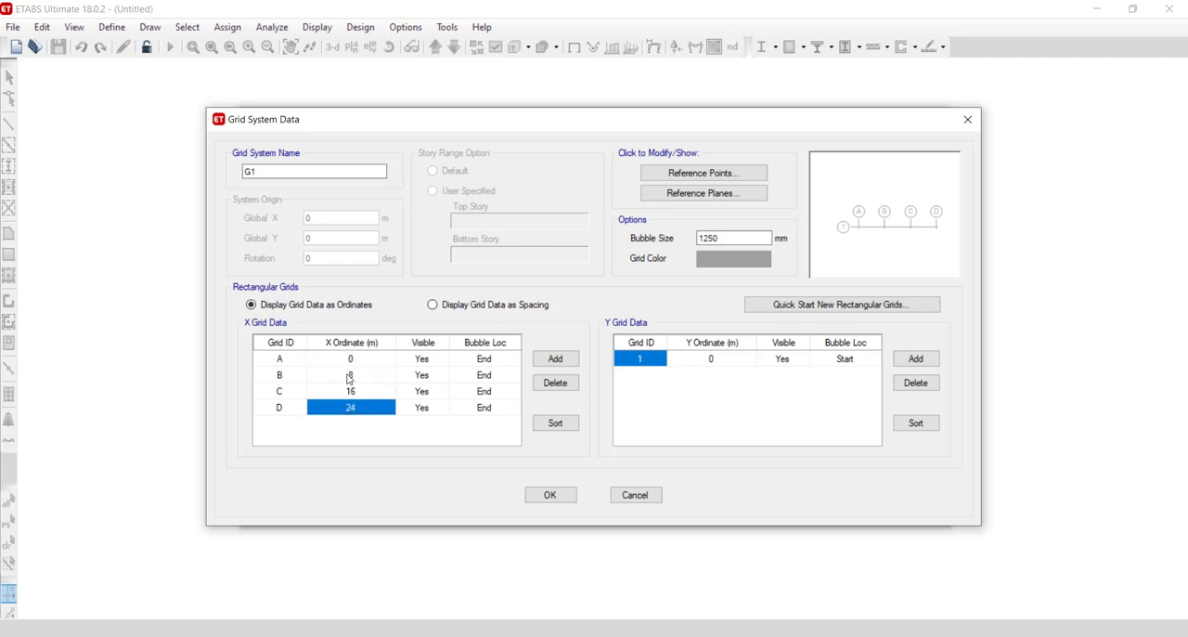
click(348, 375)
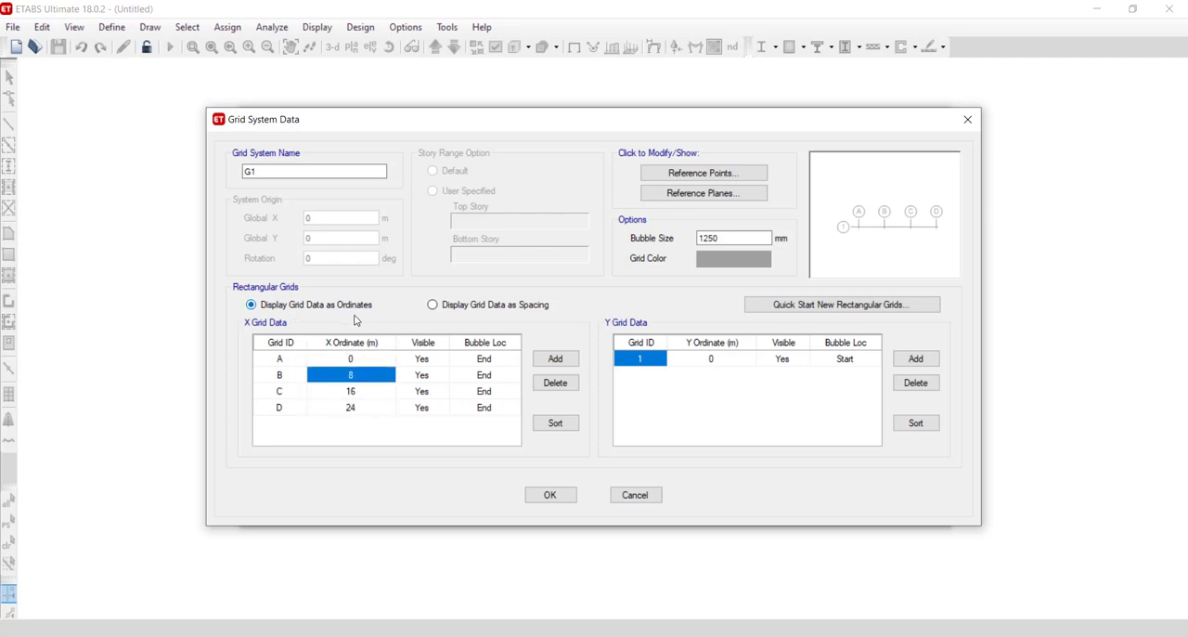
- Display the grid data as spacing, and check the span lengths on the PowerPoint beam slide before returning to ETABS
click(454, 309)
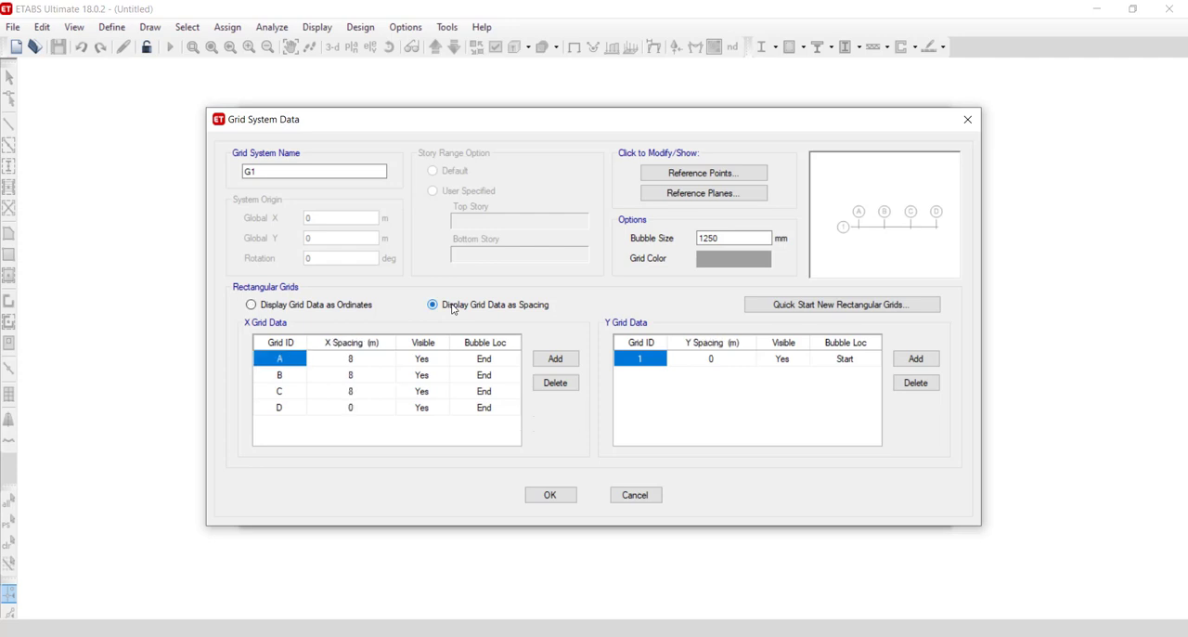
mouse_move(569, 629)
click(650, 583)
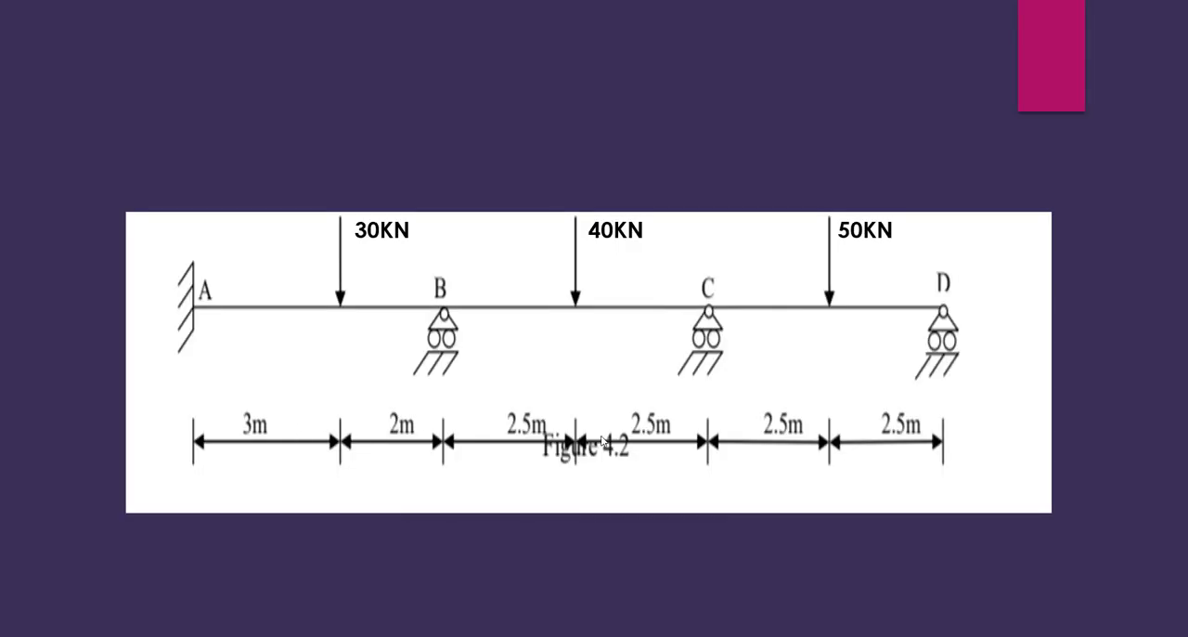
key(alt+Tab)
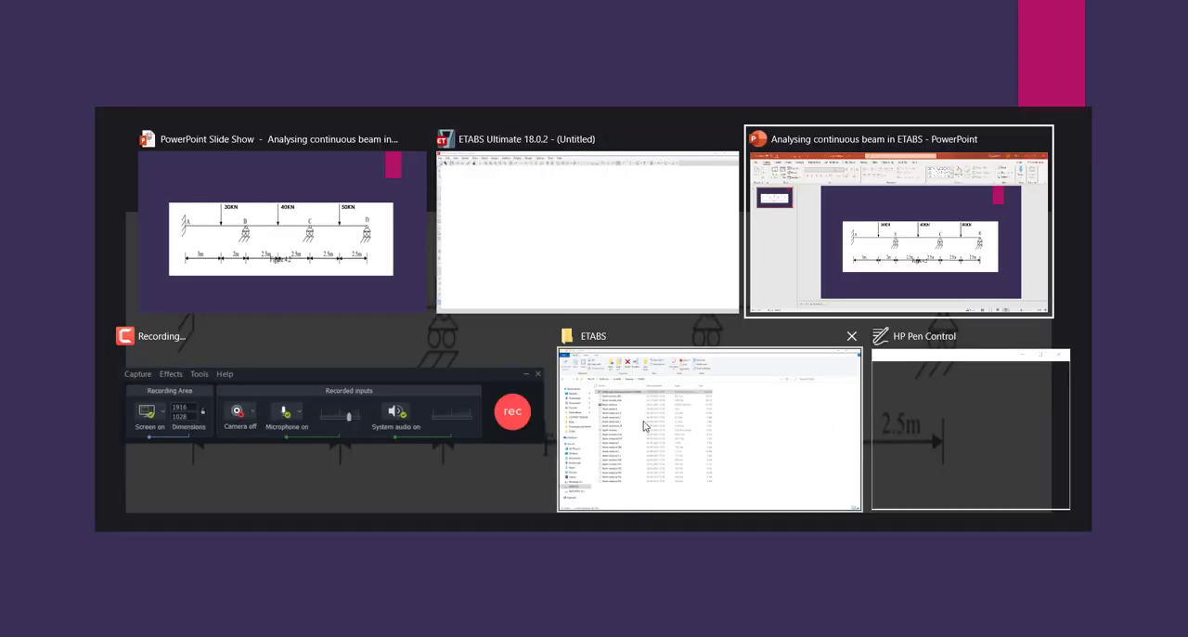
click(631, 260)
- Set the X spacing of grid lines A, B and C to 5 m each and accept the grid system data
click(350, 361)
text(5)
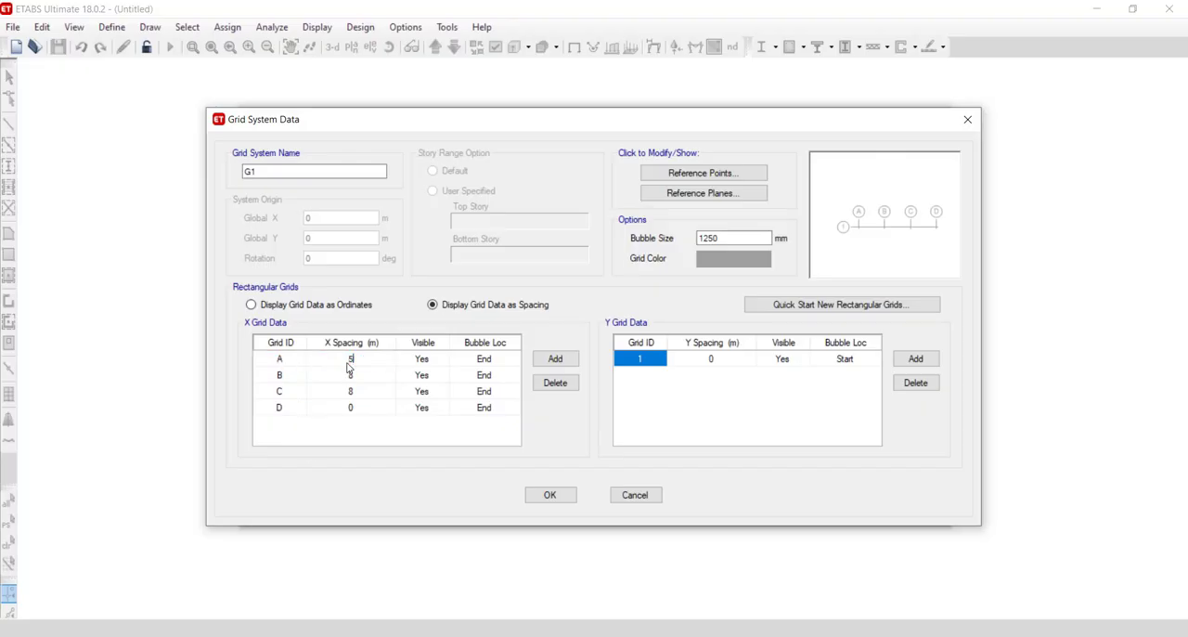
click(350, 375)
text(5)
click(352, 391)
text(5)
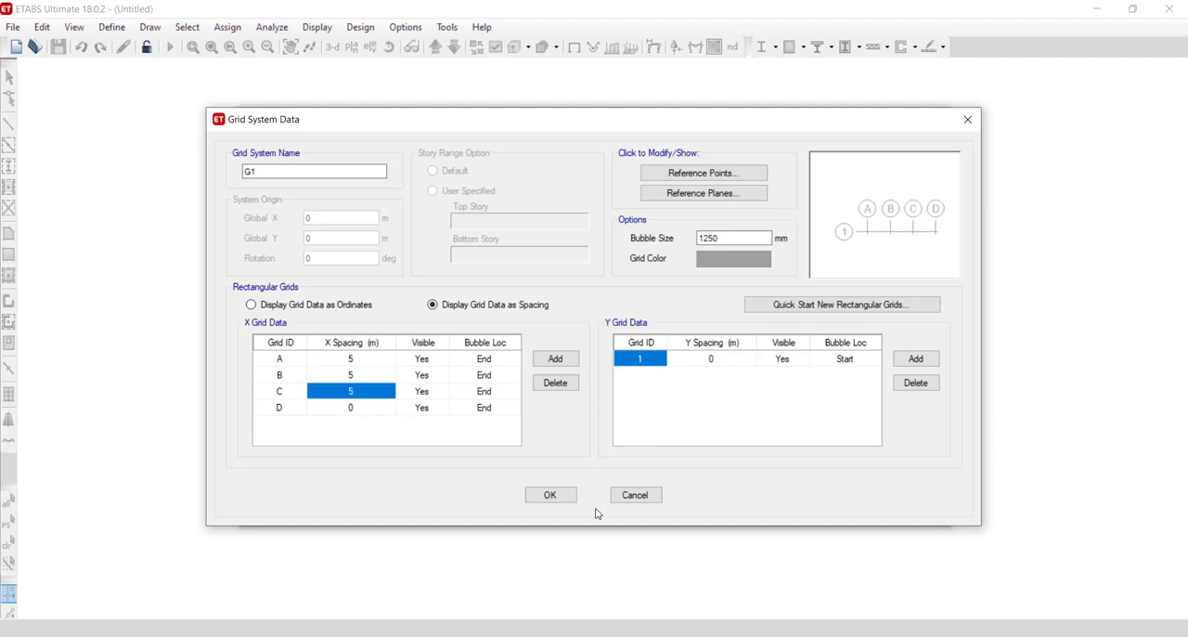
click(716, 237)
click(570, 500)
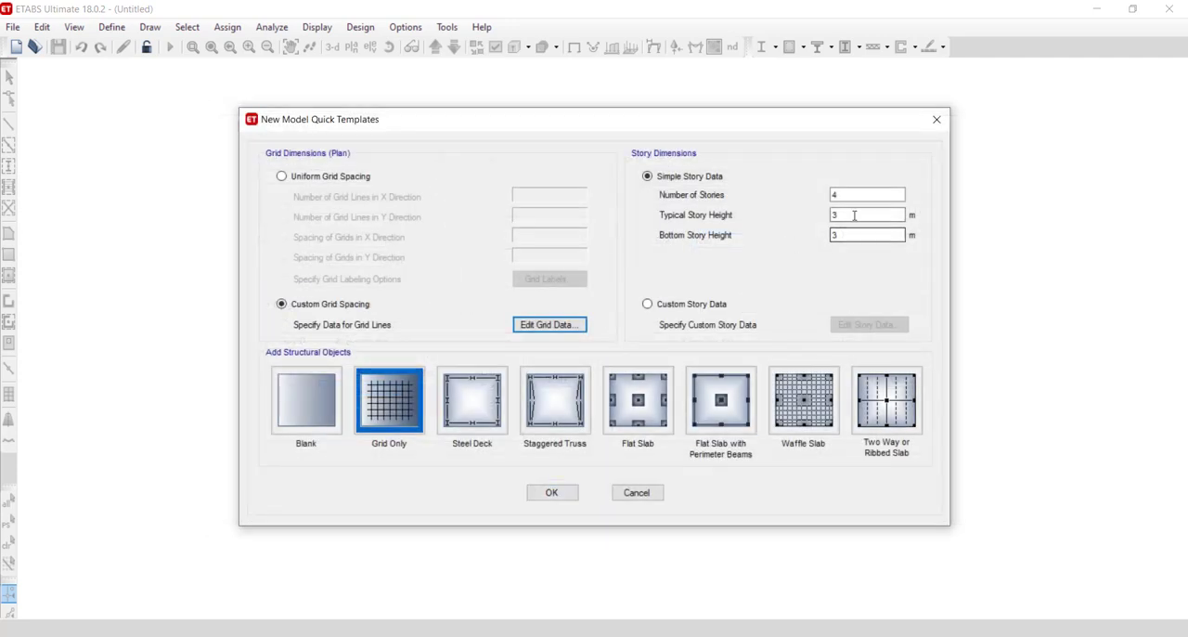
- Set the number of stories to 1 and create the model from the Grid Only template
double_click(835, 195)
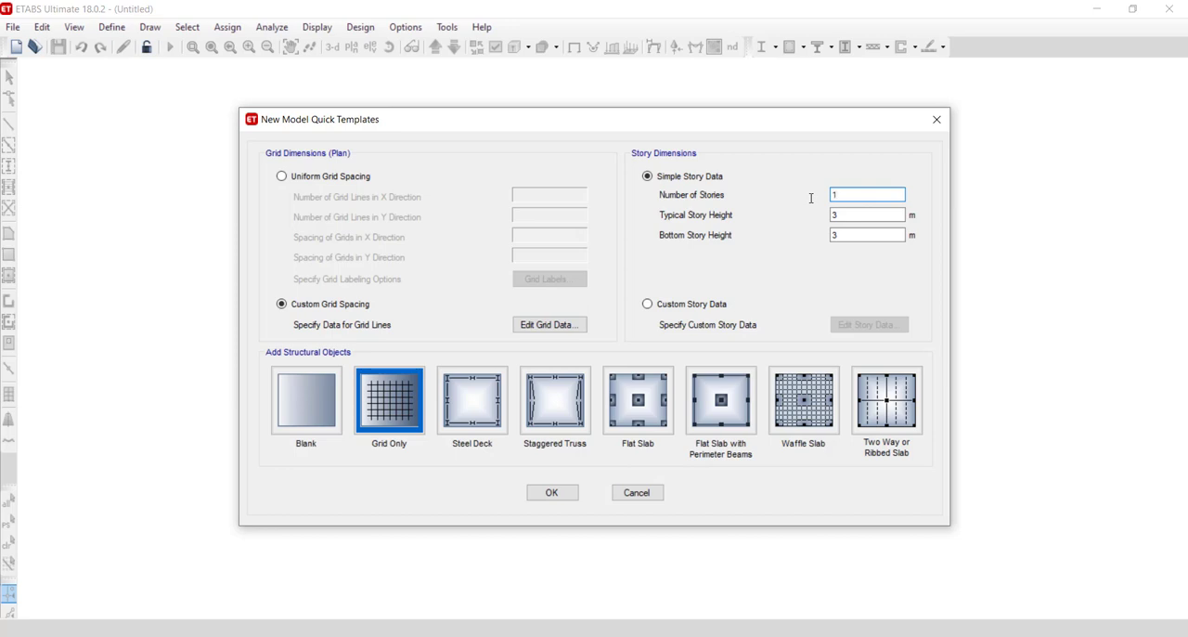
text(1)
click(868, 216)
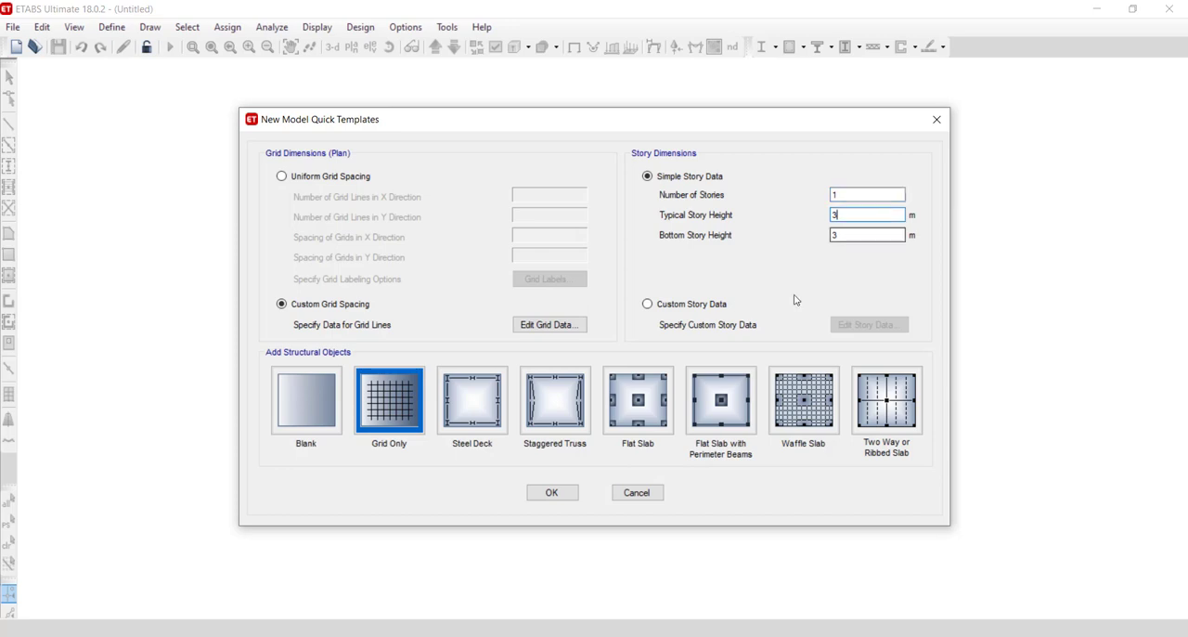
click(364, 397)
click(550, 491)
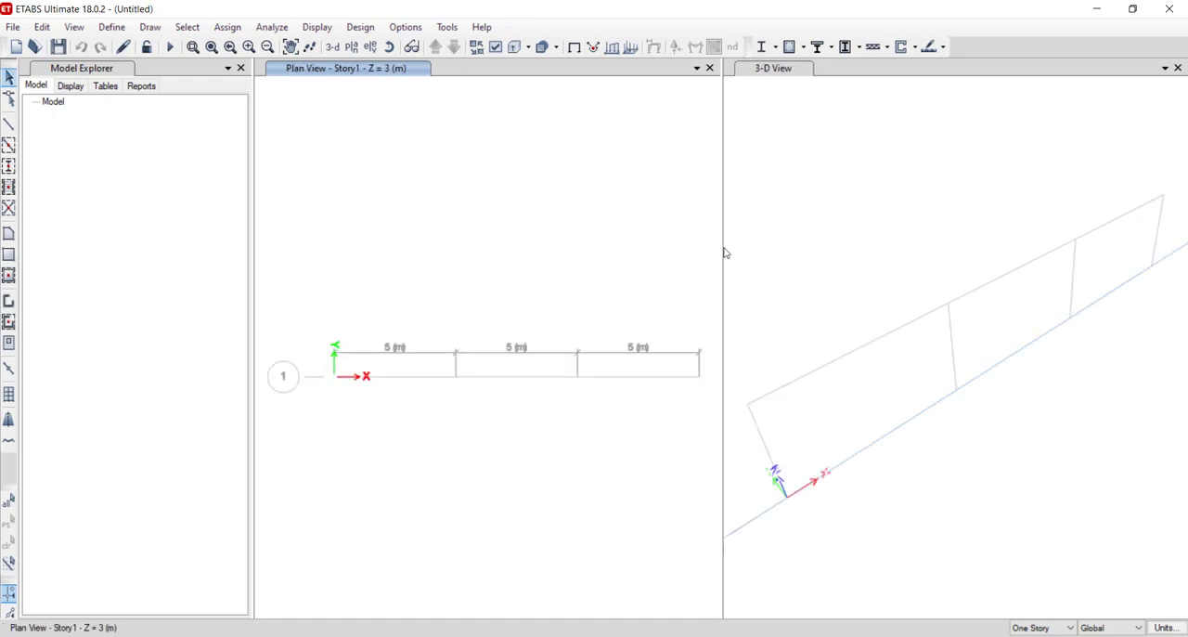
- Replace the plan view with the elevation view along grid line 1
scroll(843, 303, down, 3)
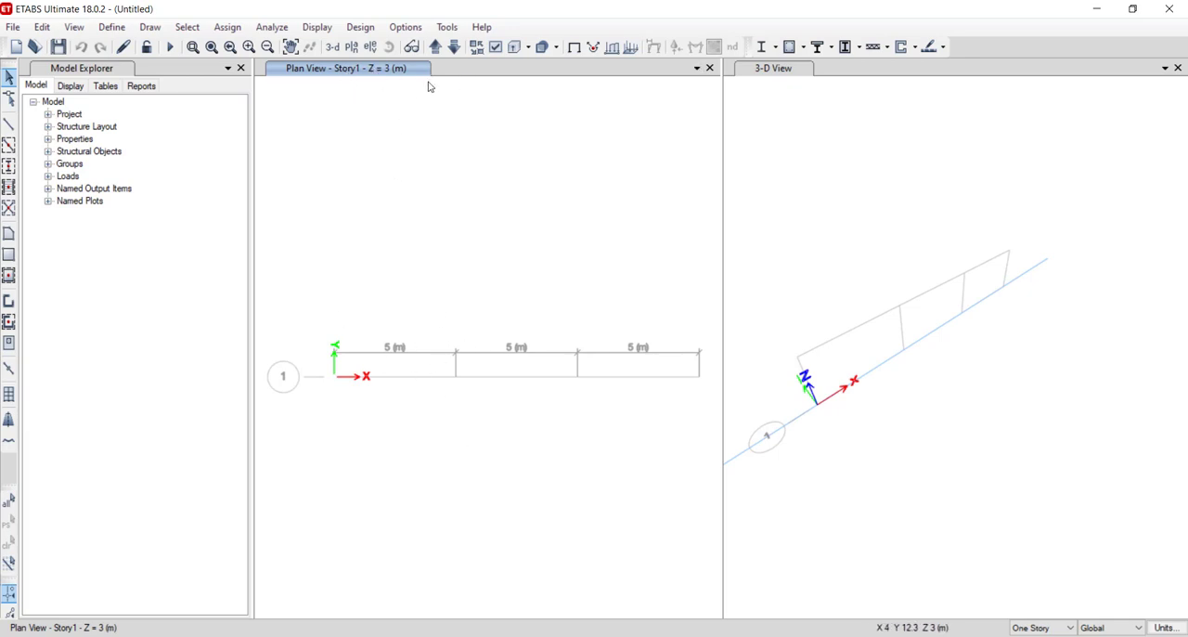
click(370, 48)
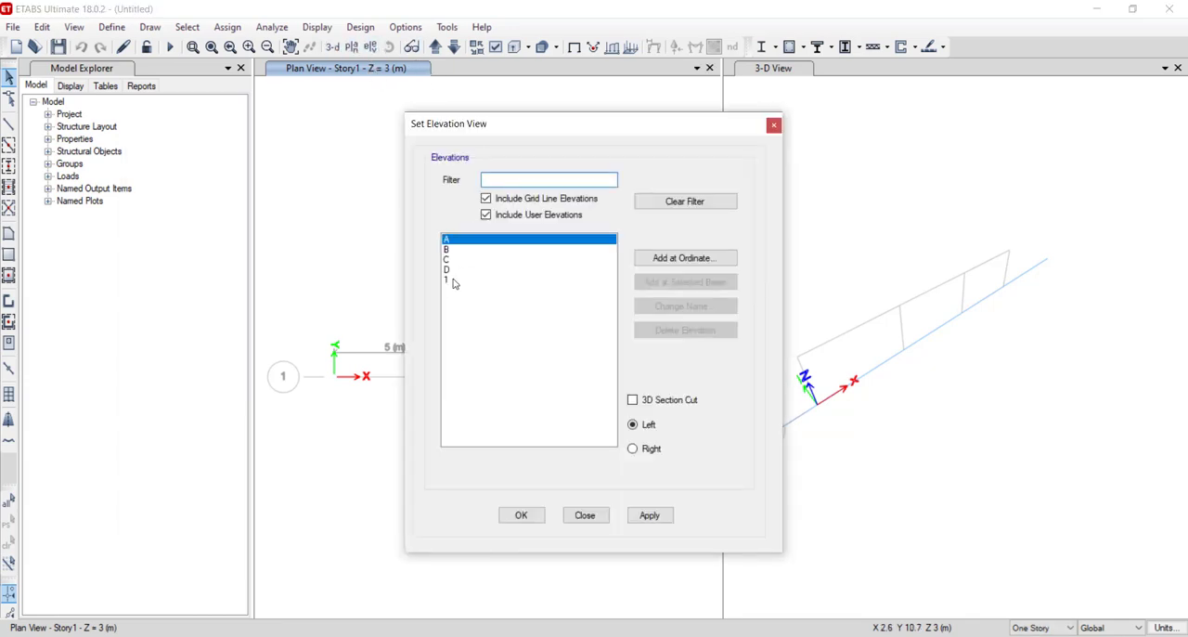
click(455, 280)
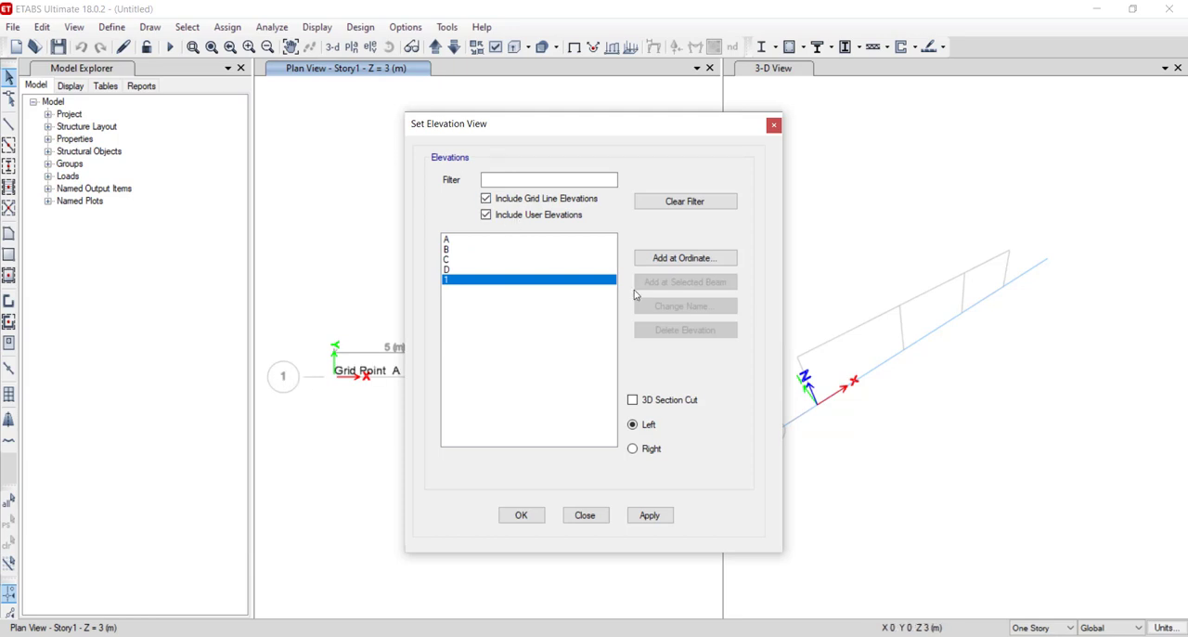
click(530, 518)
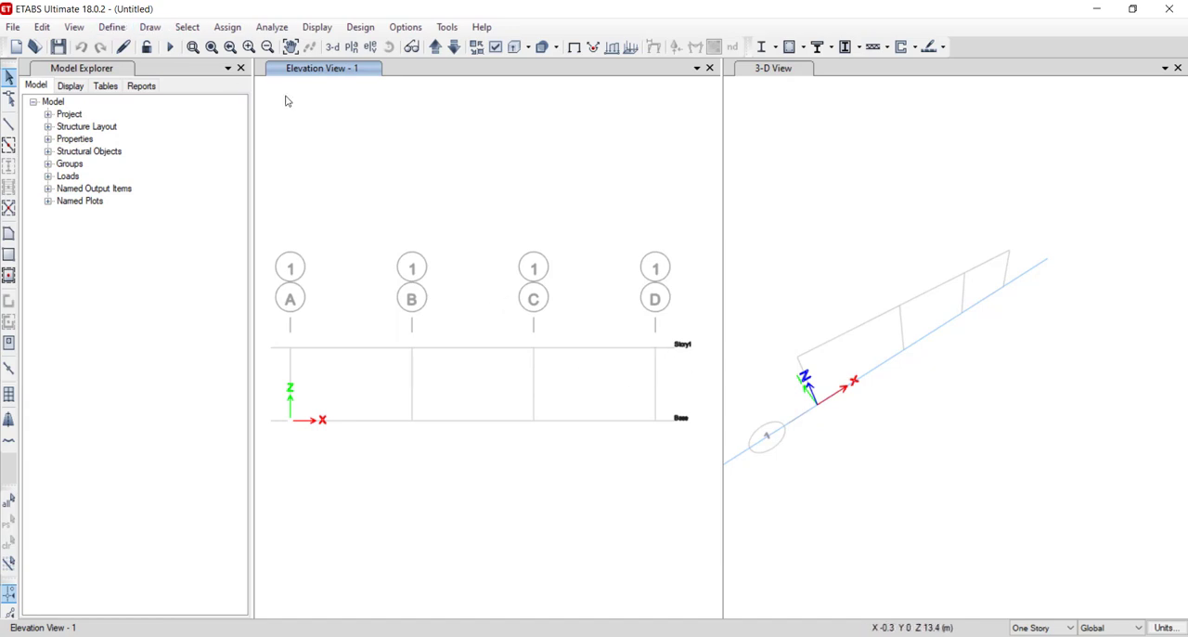
- Close the Model Explorer and widen the elevation view beside the 3-D view
click(241, 68)
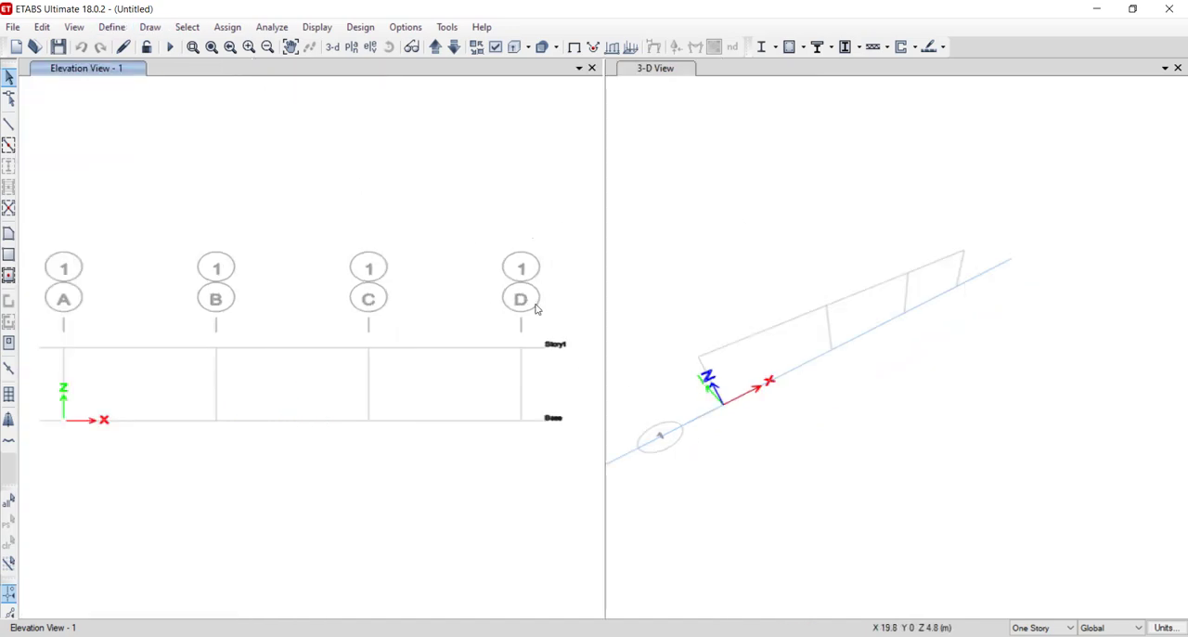
scroll(565, 337, down, 4)
scroll(482, 342, up, 3)
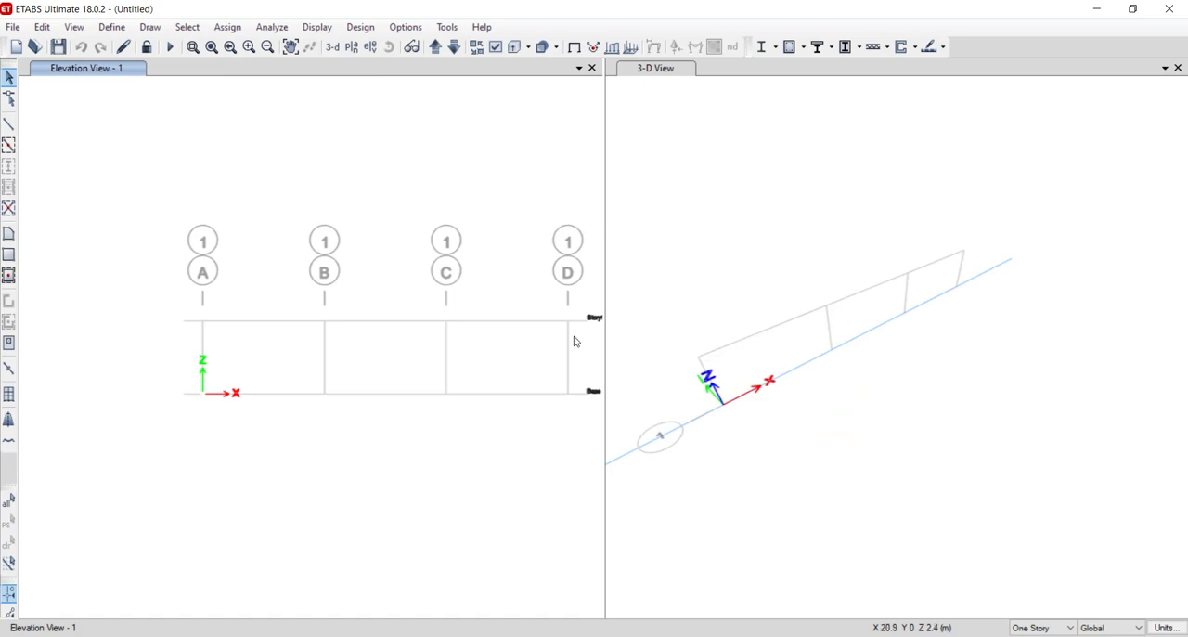
drag(603, 335, 721, 337)
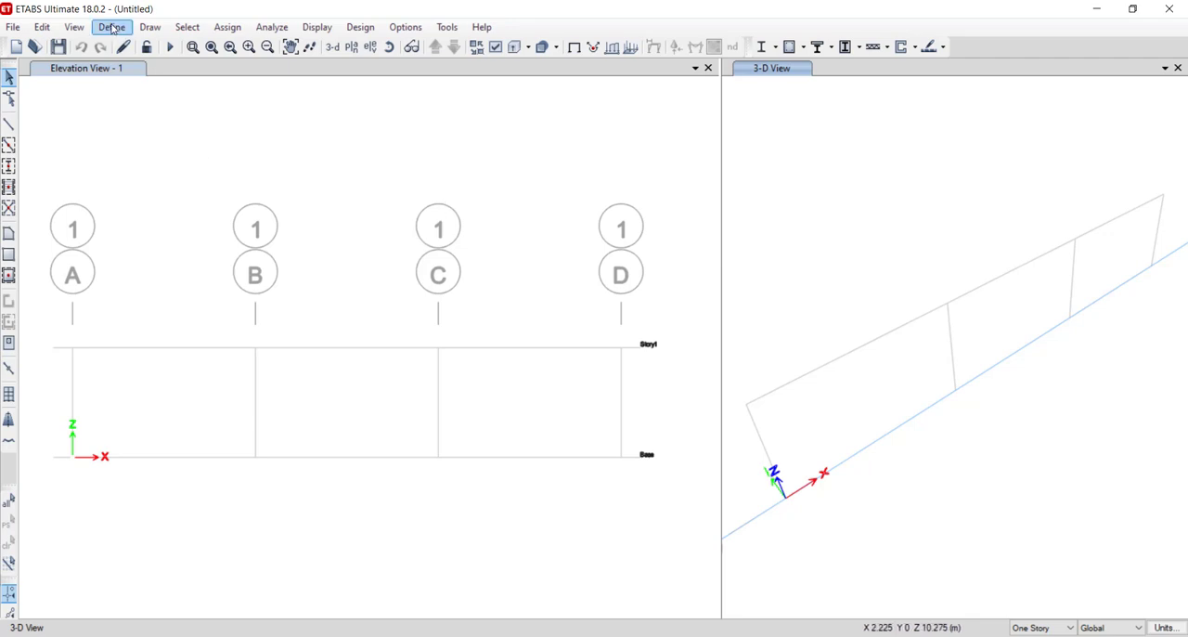
- Draw three continuous A-LatBm frame beams along Story1, from grid A through B and C to D
click(150, 28)
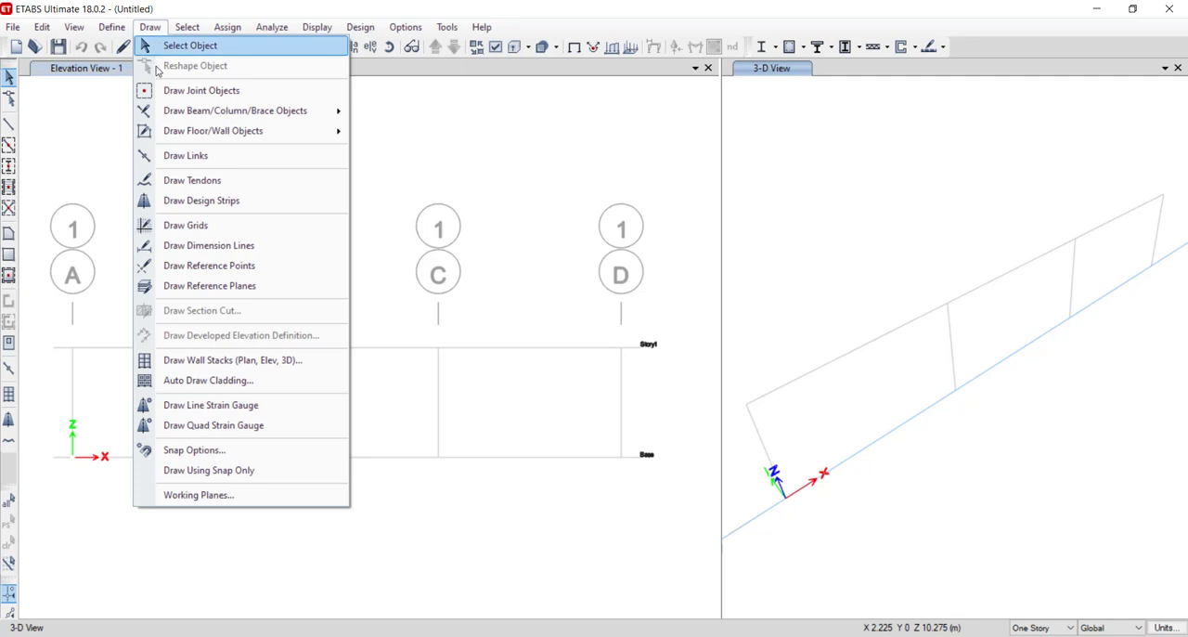
mouse_move(208, 109)
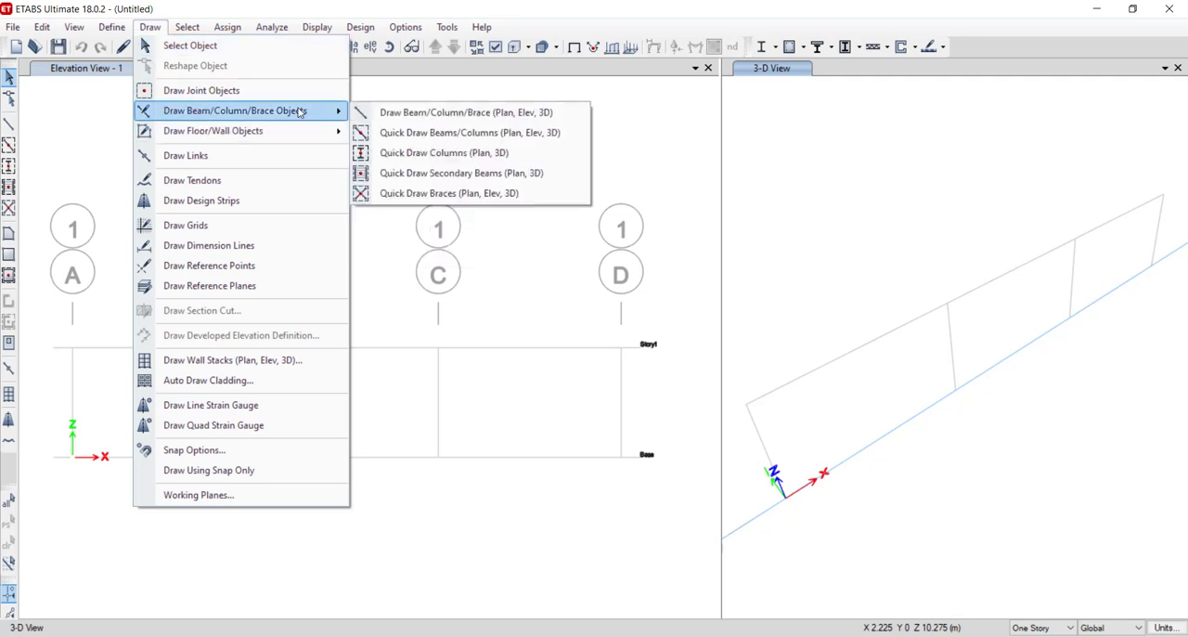
click(400, 113)
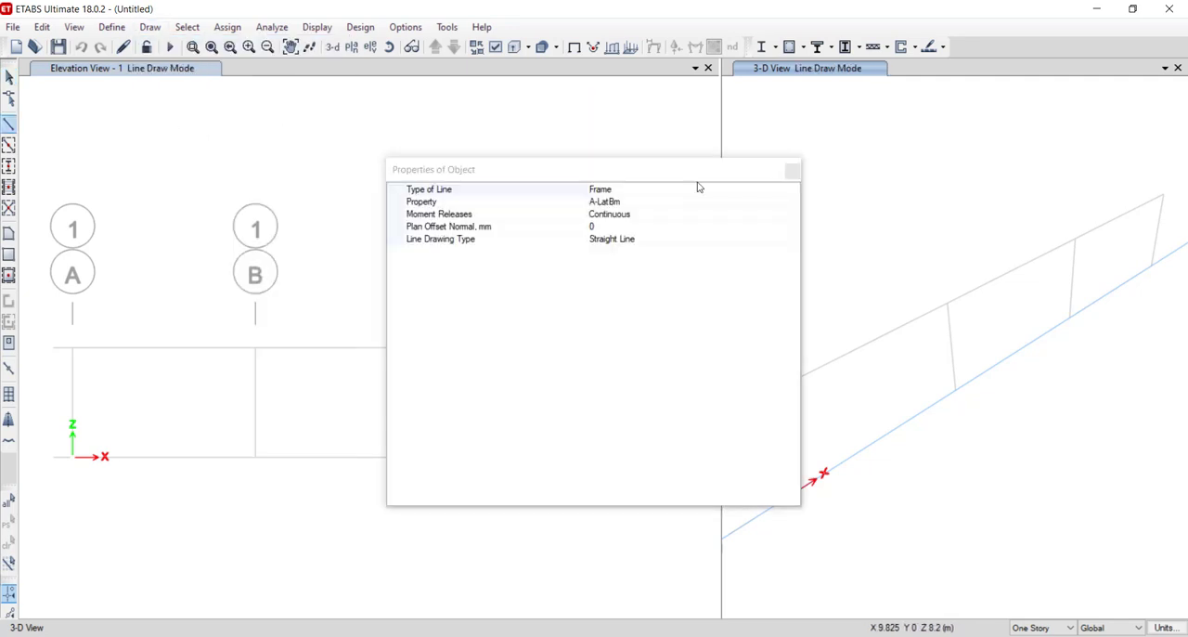
drag(681, 179, 965, 113)
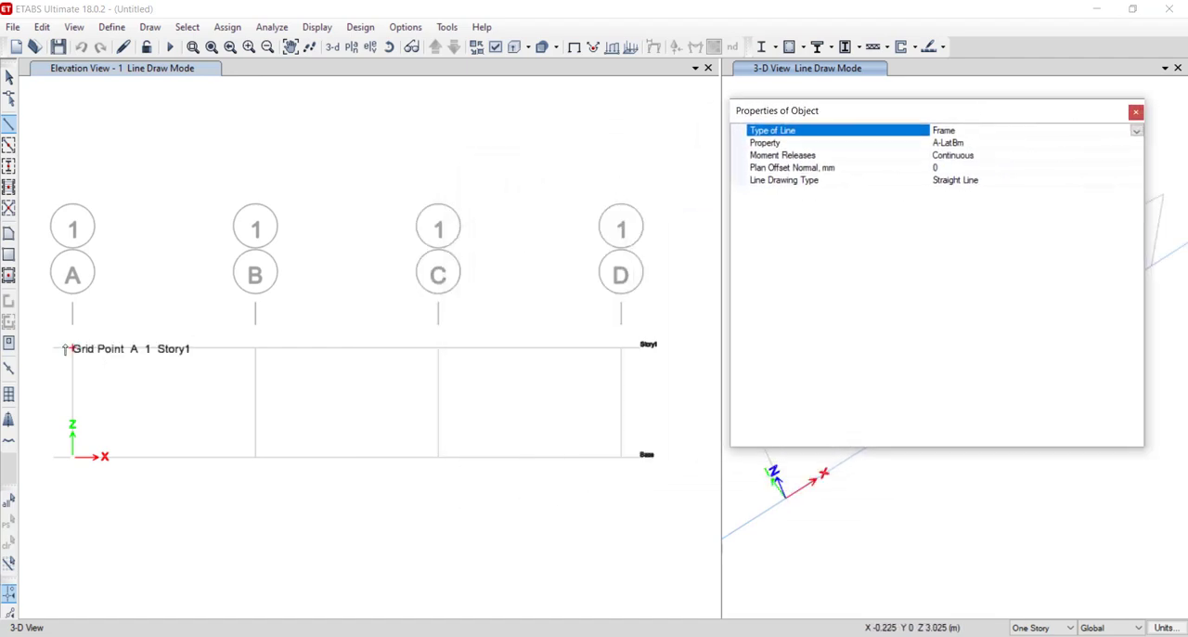
click(8, 131)
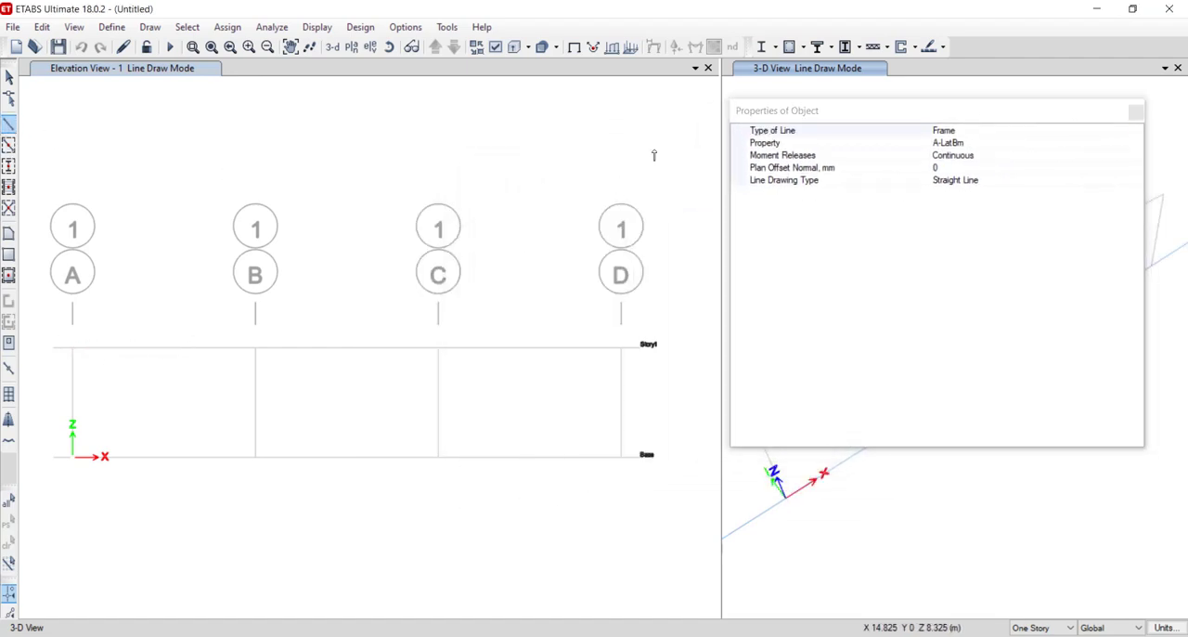
click(112, 27)
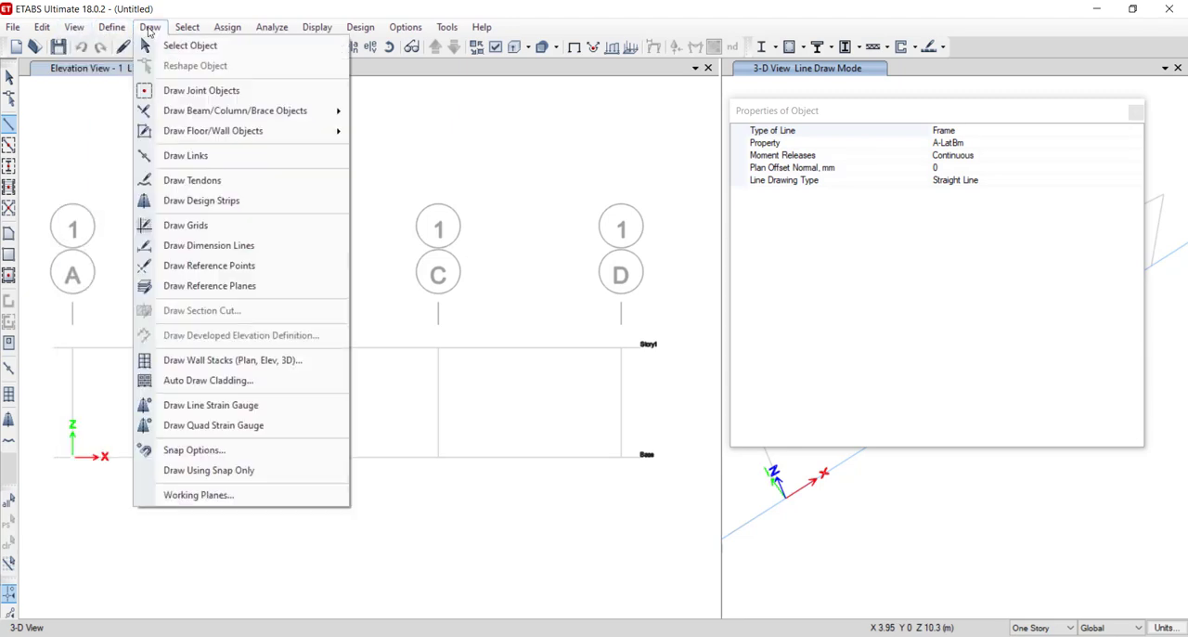
click(10, 130)
click(73, 348)
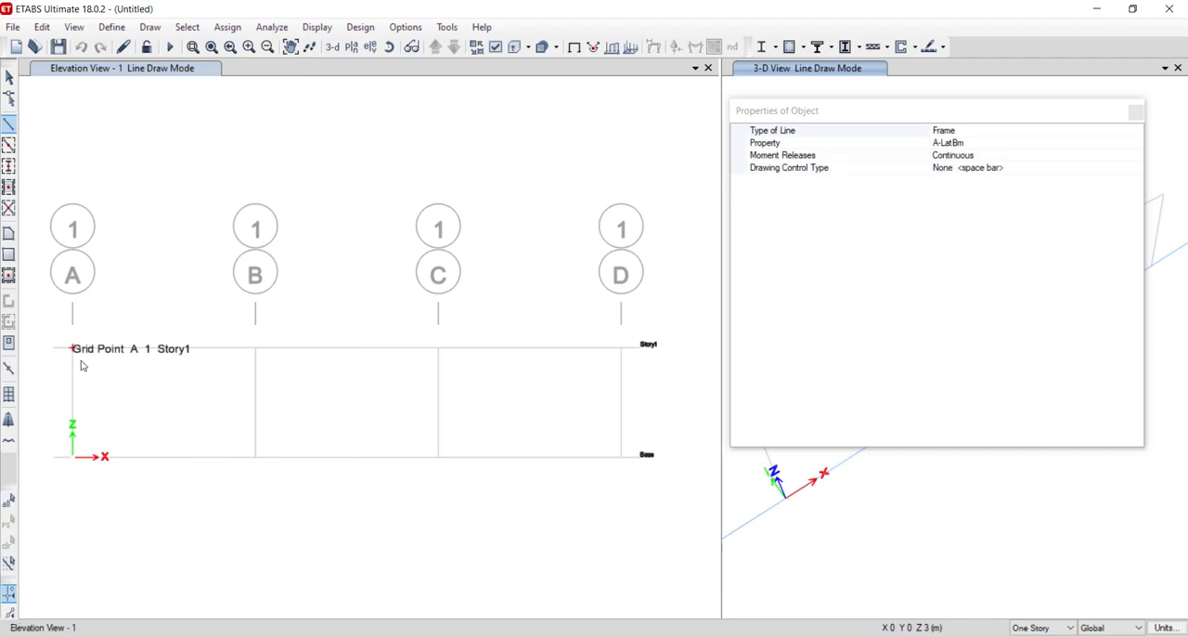
click(255, 348)
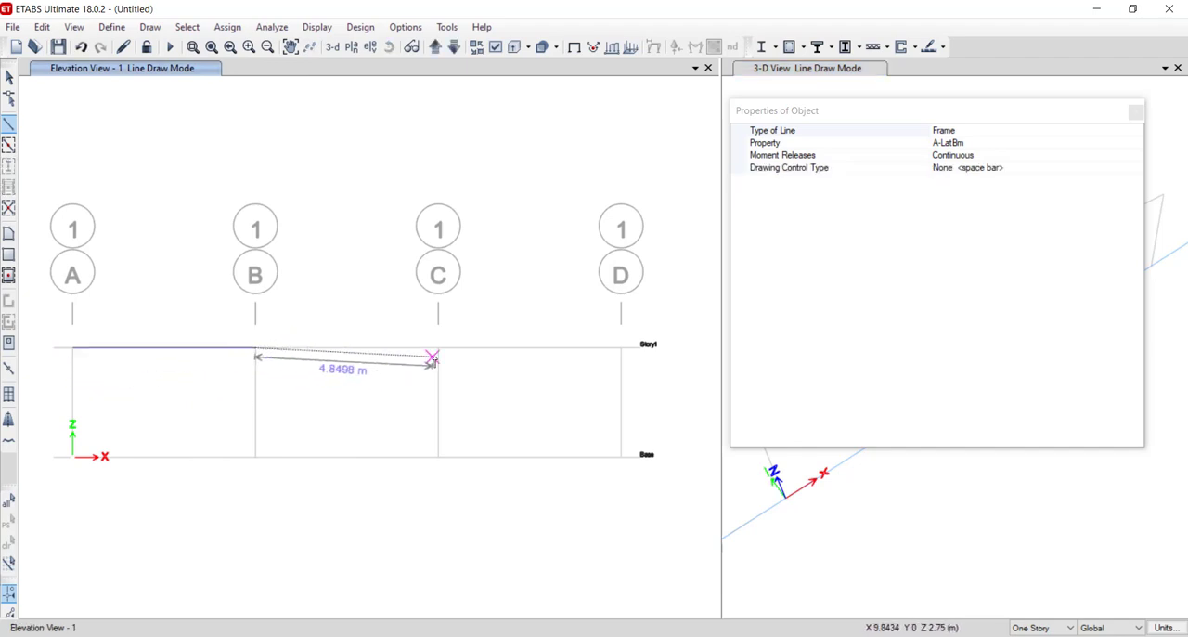
click(438, 348)
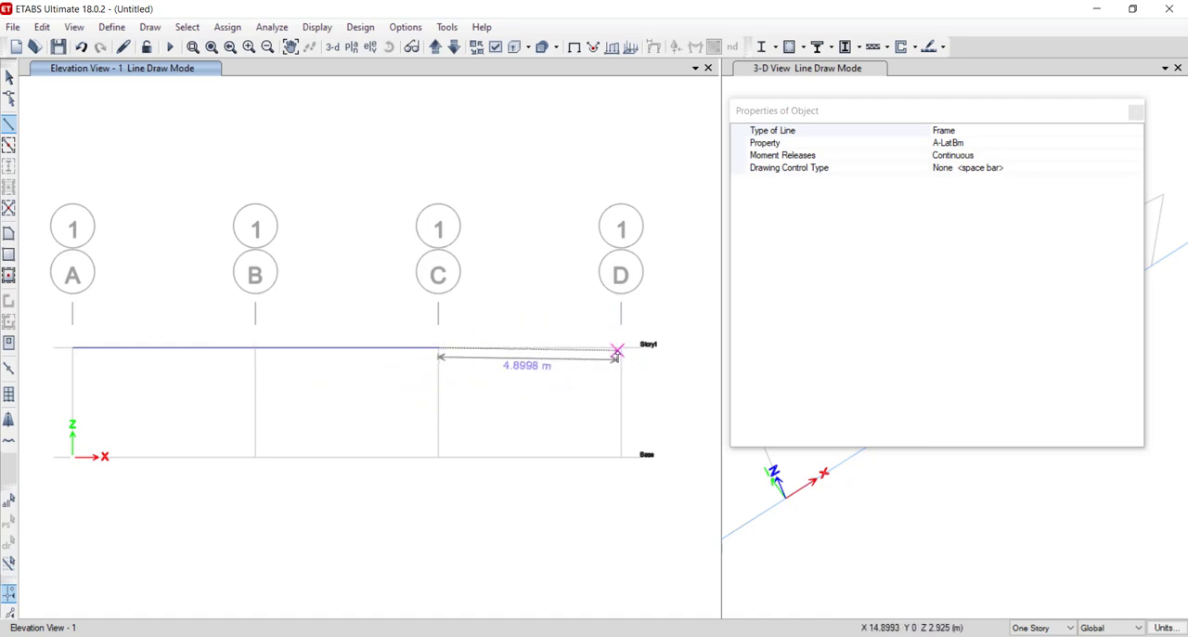
click(622, 349)
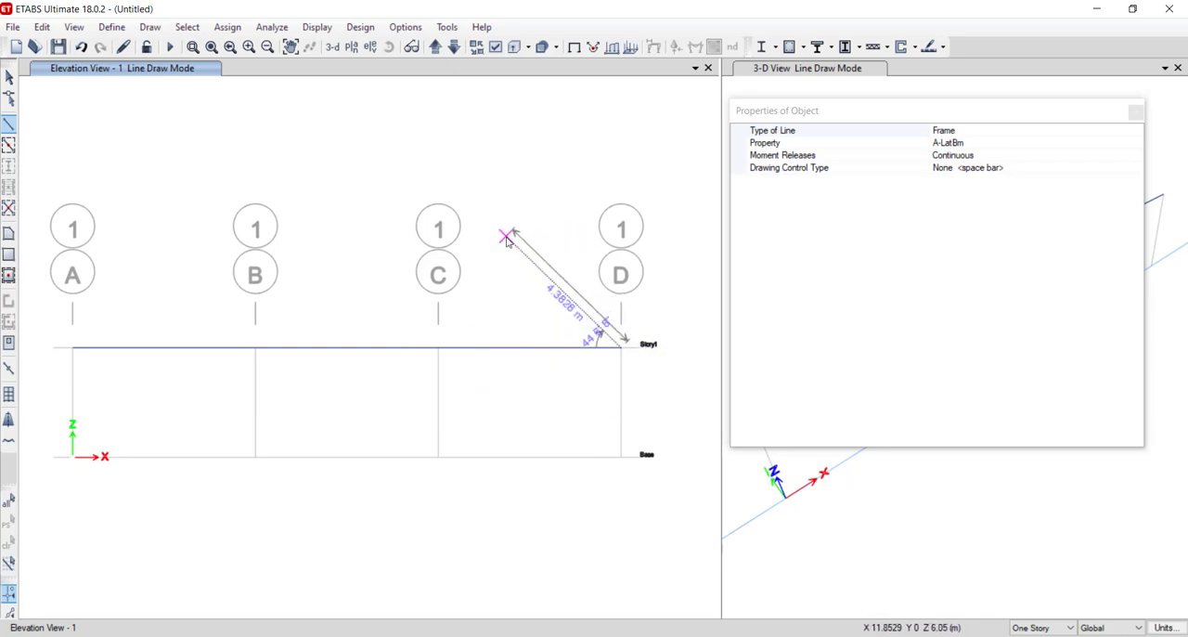
key(Escape)
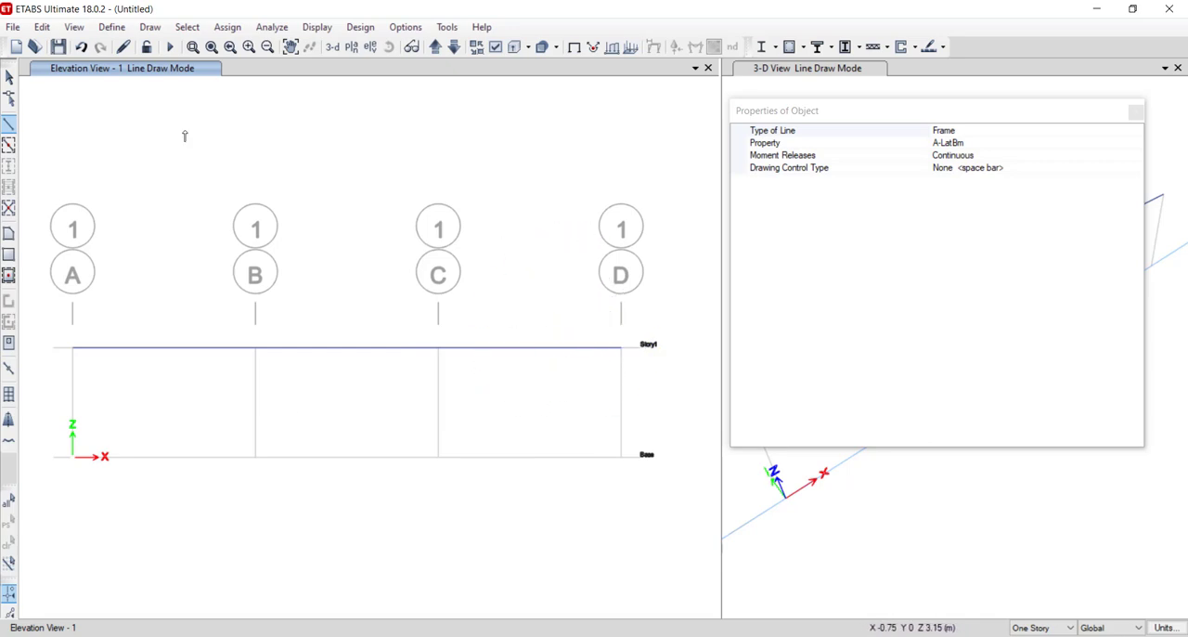
click(1135, 113)
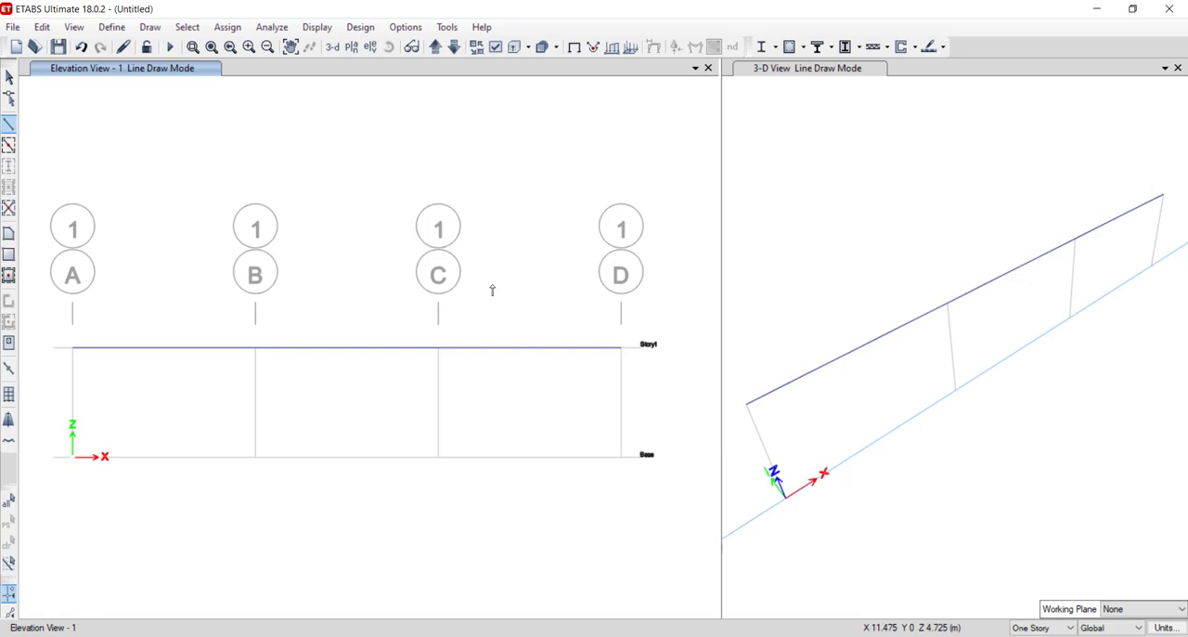
key(Escape)
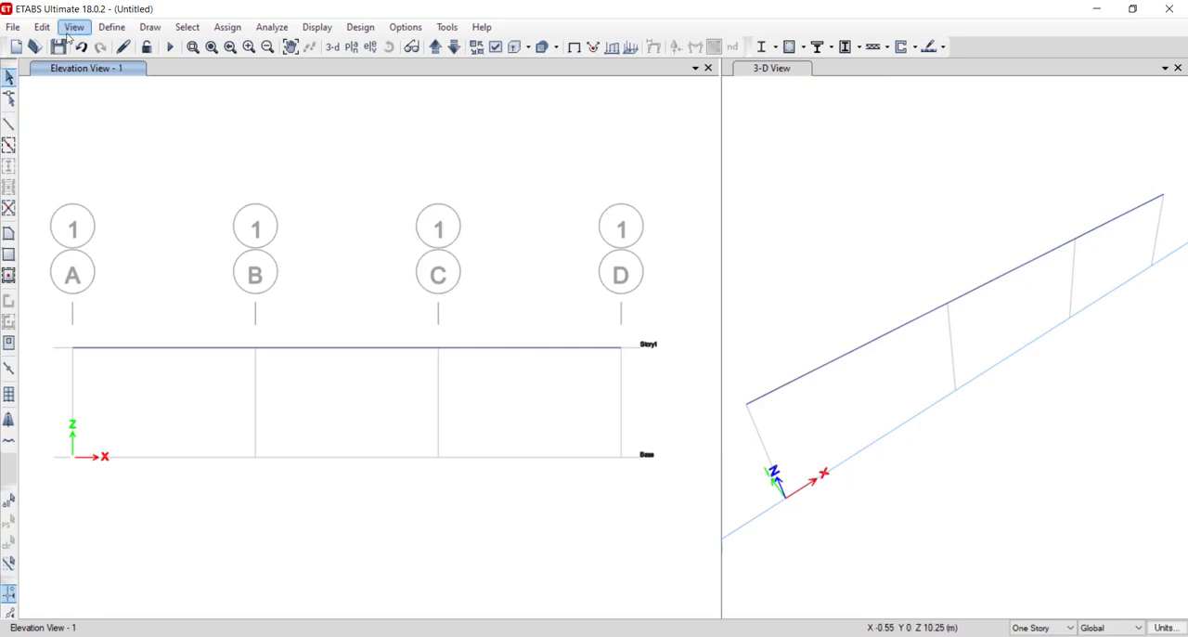
- Check the supports on the PowerPoint slide and assign a fixed restraint in ETABS to the Story1 joint at grid A
click(72, 347)
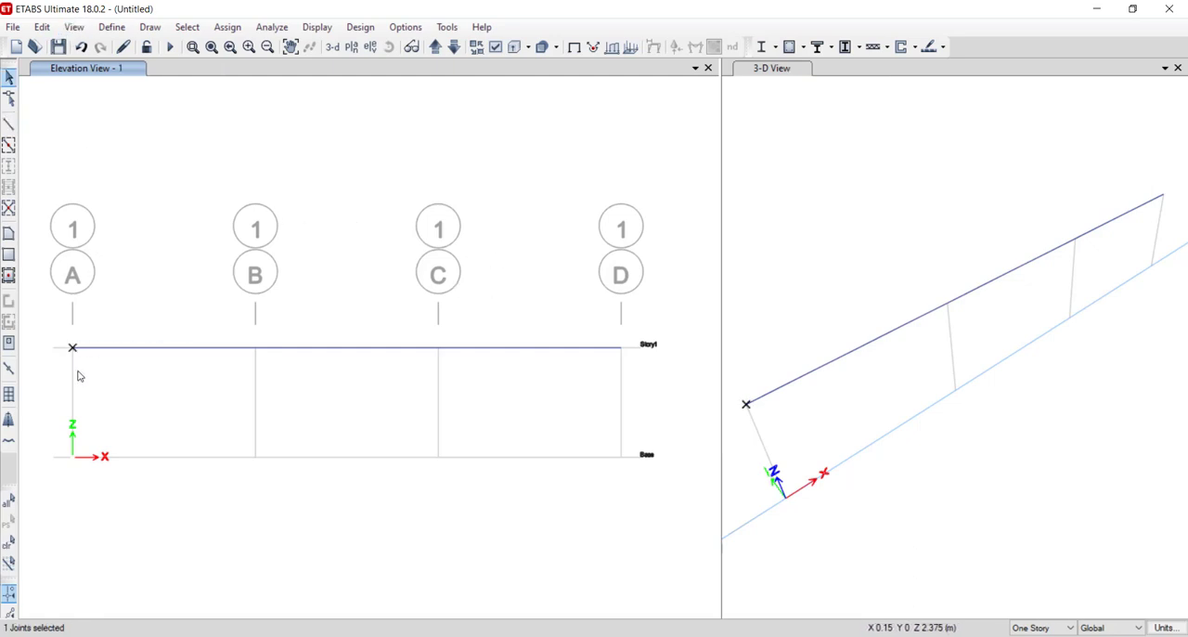
click(227, 27)
mouse_move(391, 45)
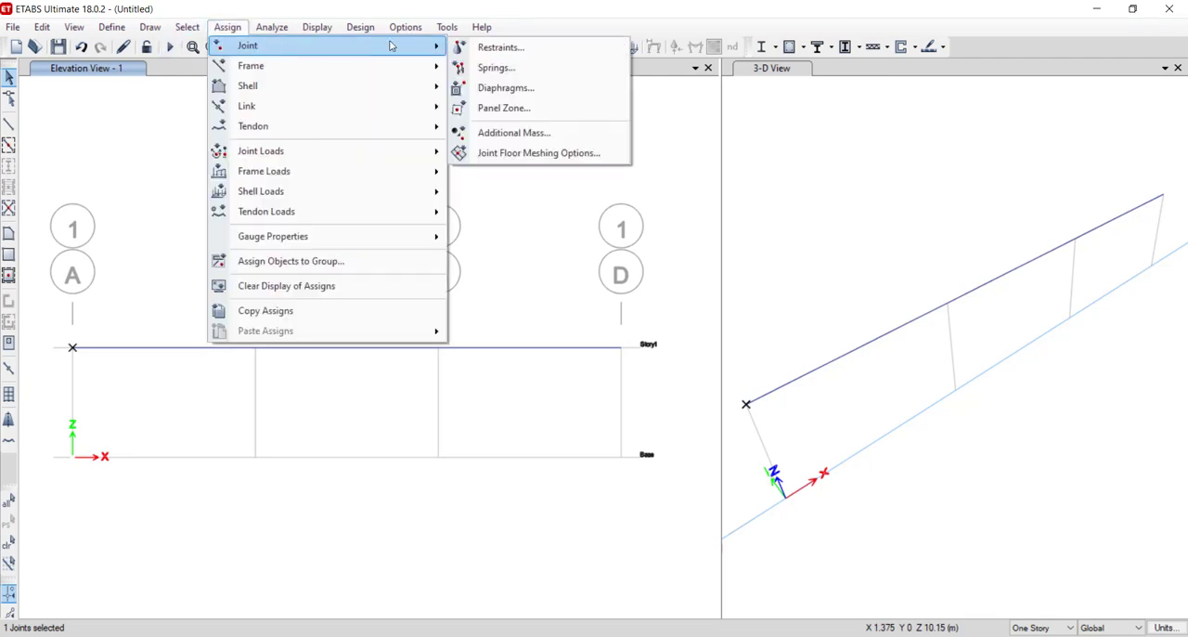
click(492, 47)
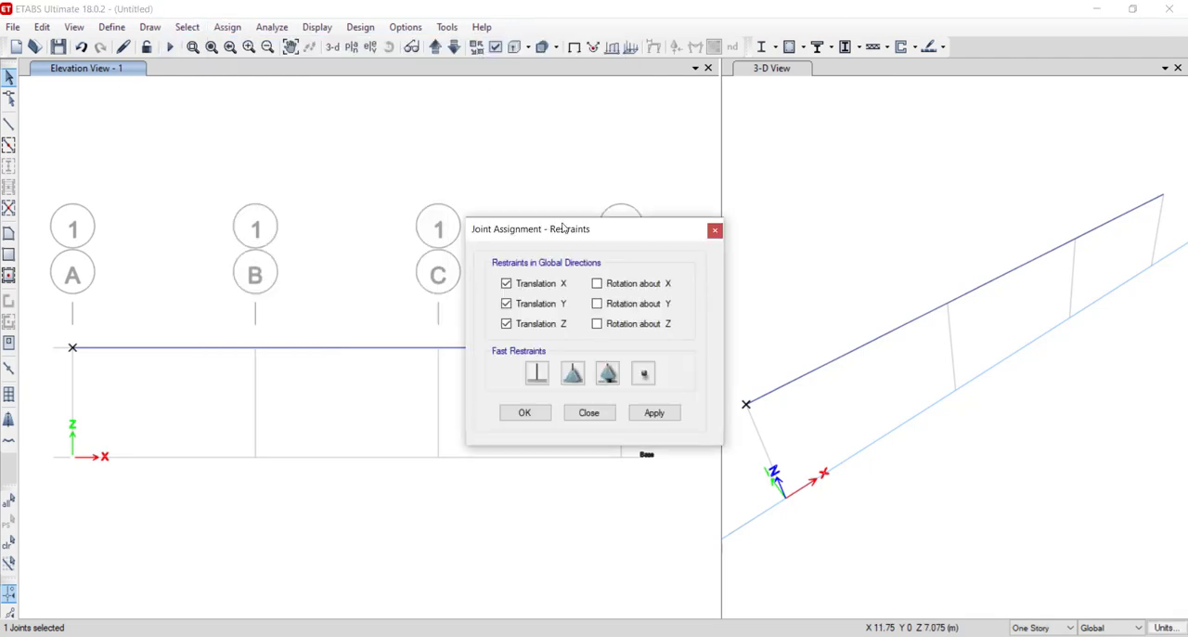
drag(563, 226, 655, 182)
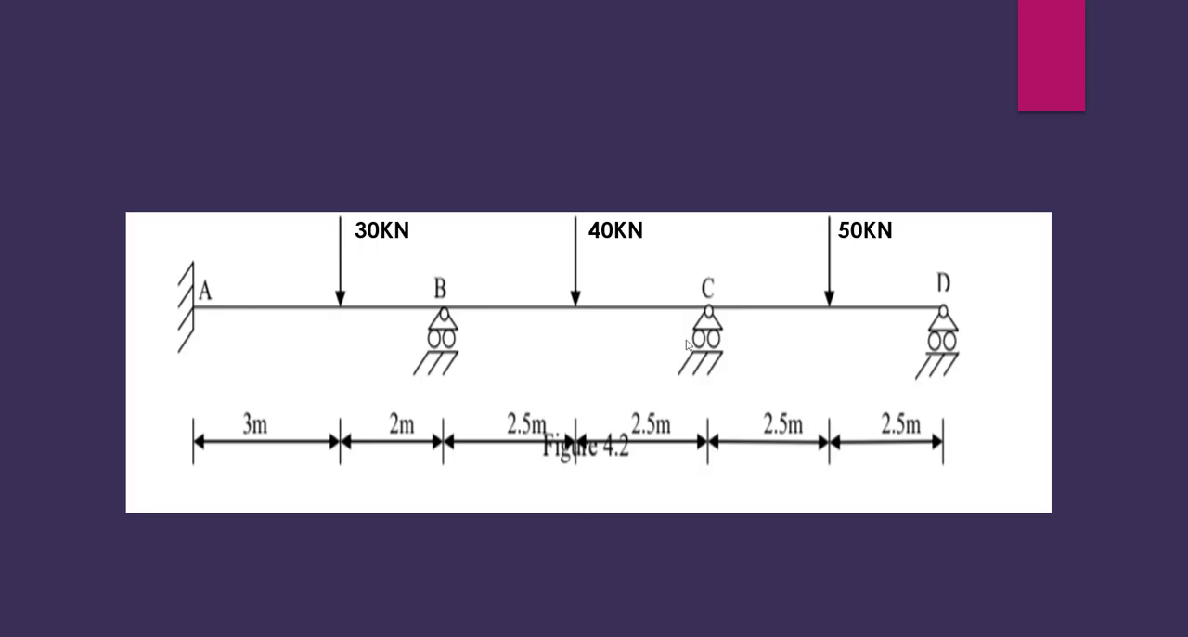
key(Escape)
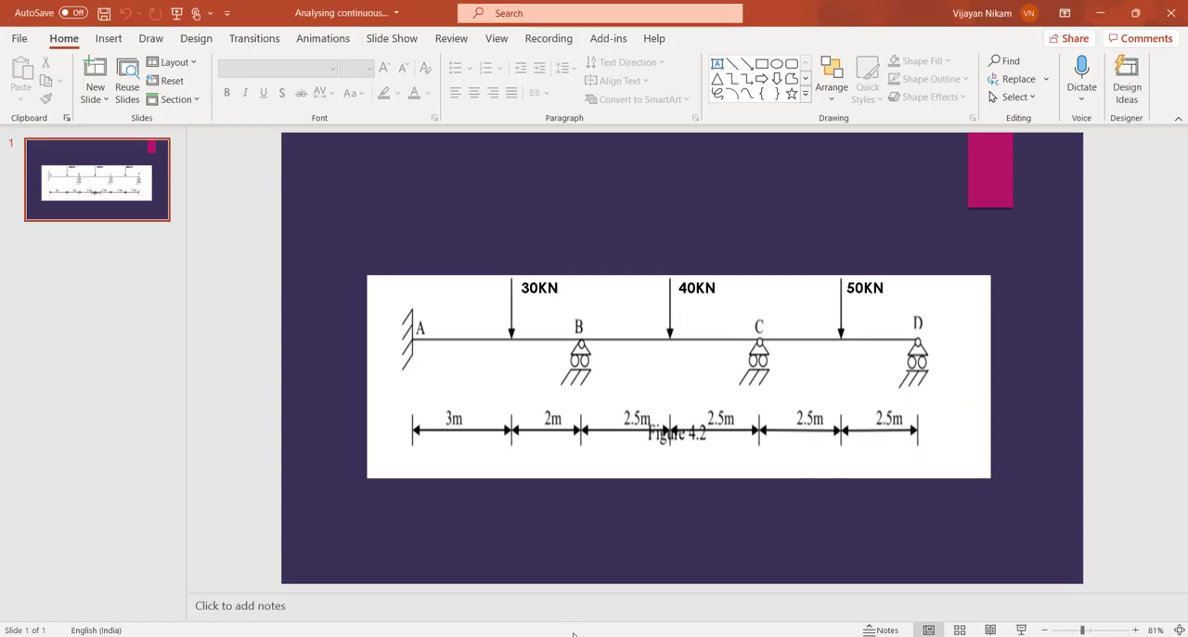
key(alt+Tab)
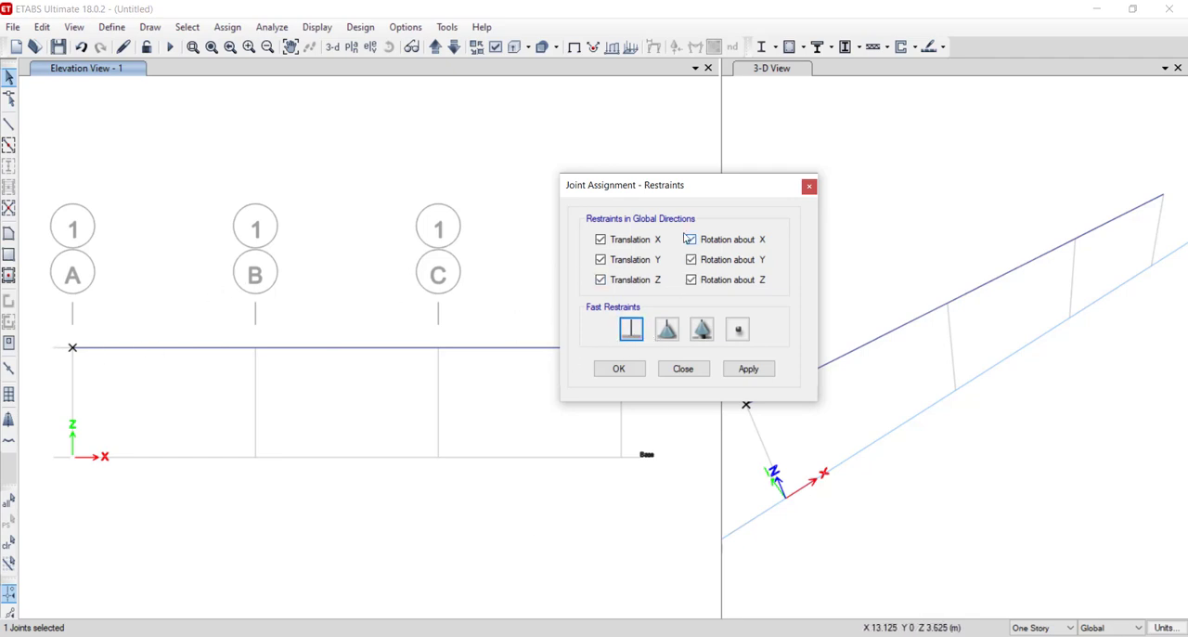
click(748, 368)
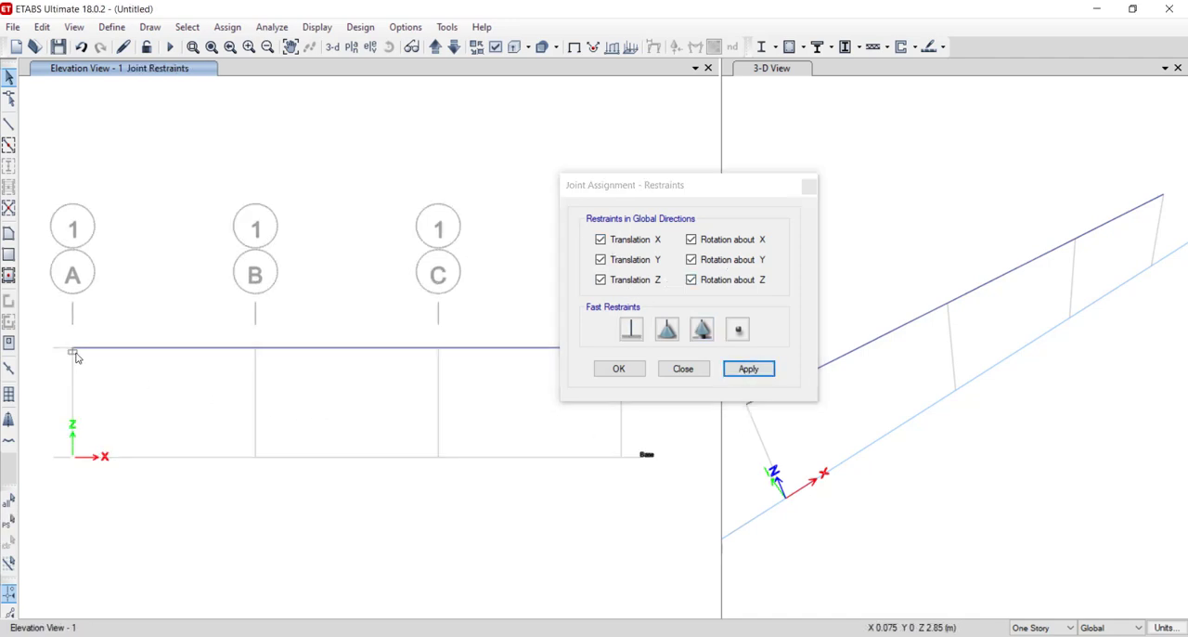
- Assign roller restraints, with only Translation Z restrained, to the Story1 joints at grids B, C and D
drag(669, 191, 915, 182)
click(258, 350)
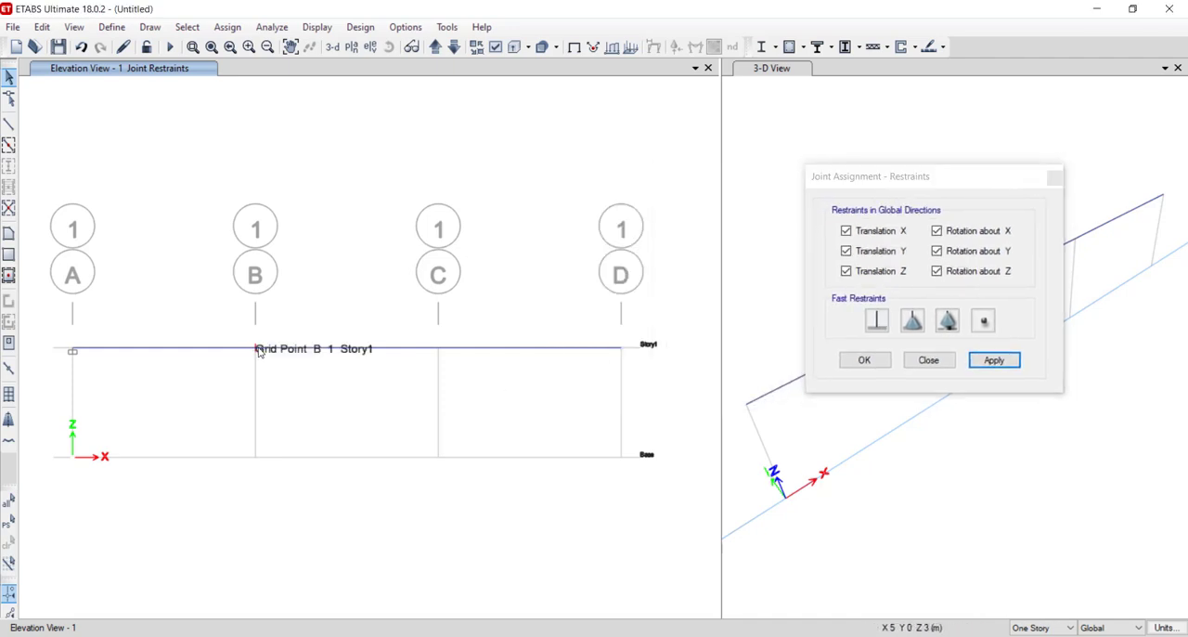
click(438, 348)
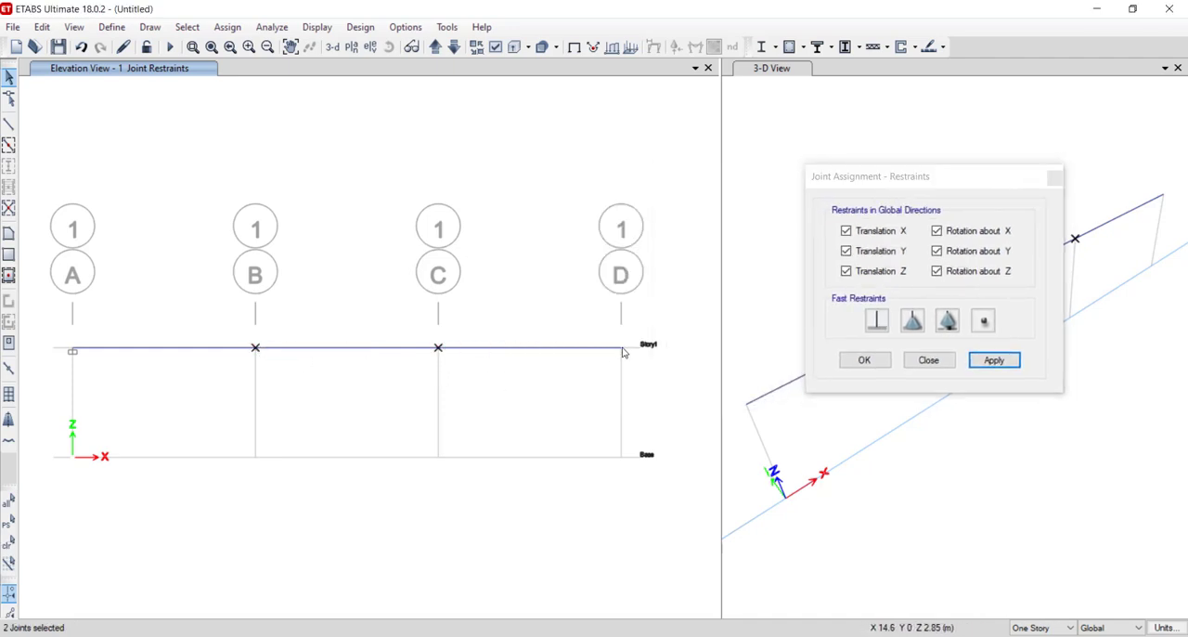
click(949, 322)
click(993, 360)
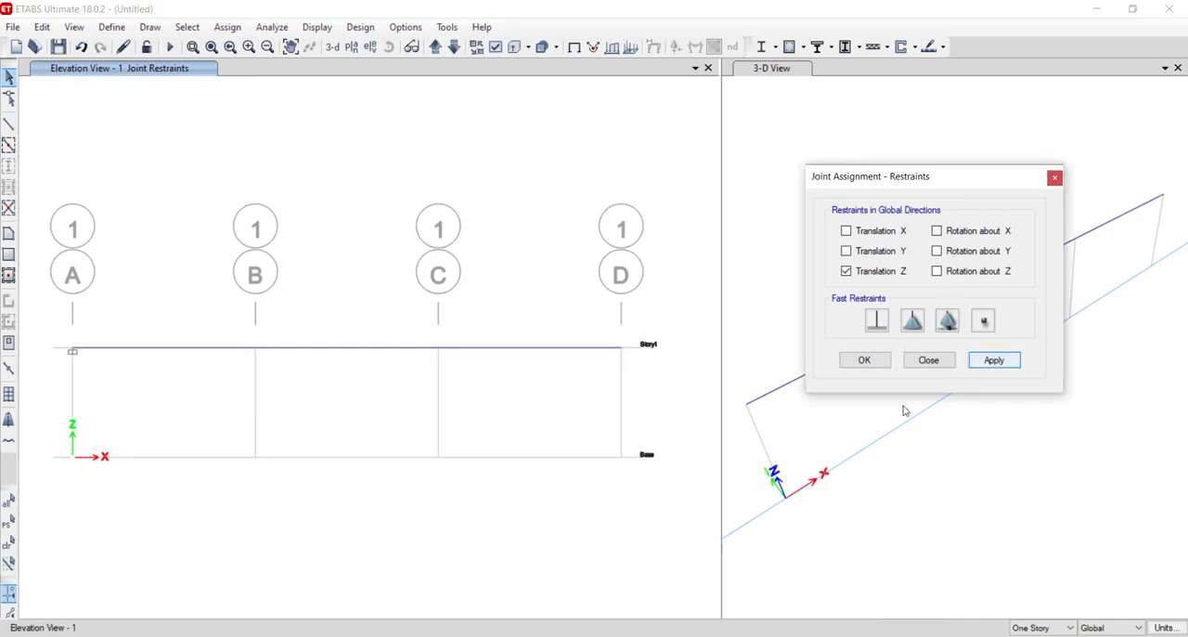
click(864, 360)
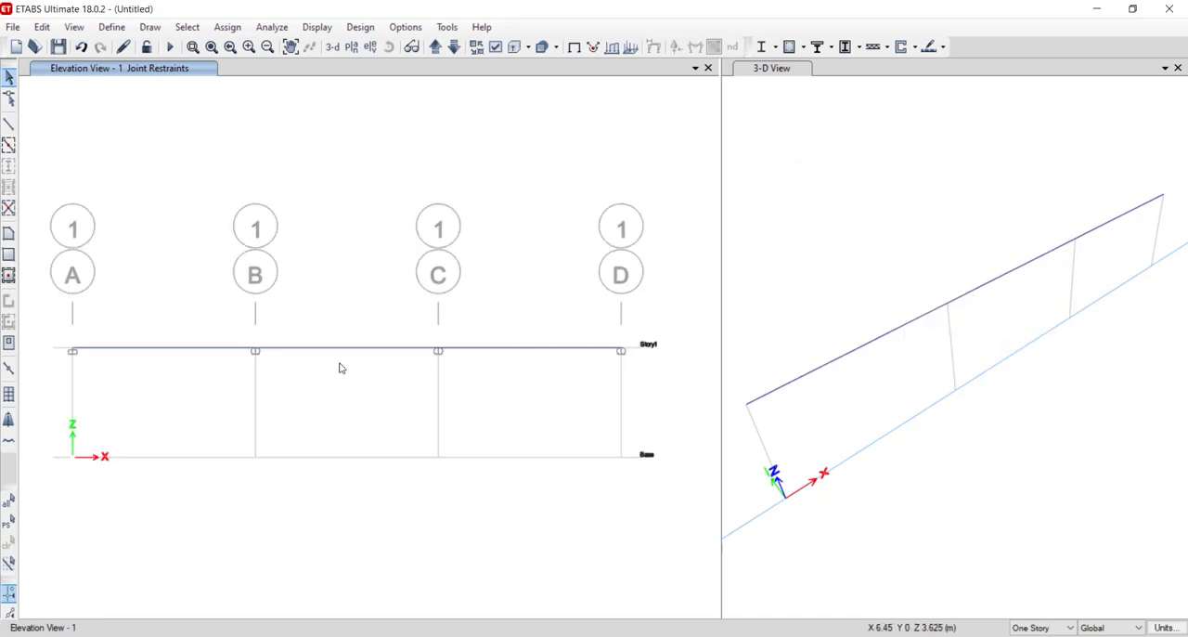
- Check the point loads on the PowerPoint slide and open the frame point load assignment in ETABS, clear of the beam
click(560, 635)
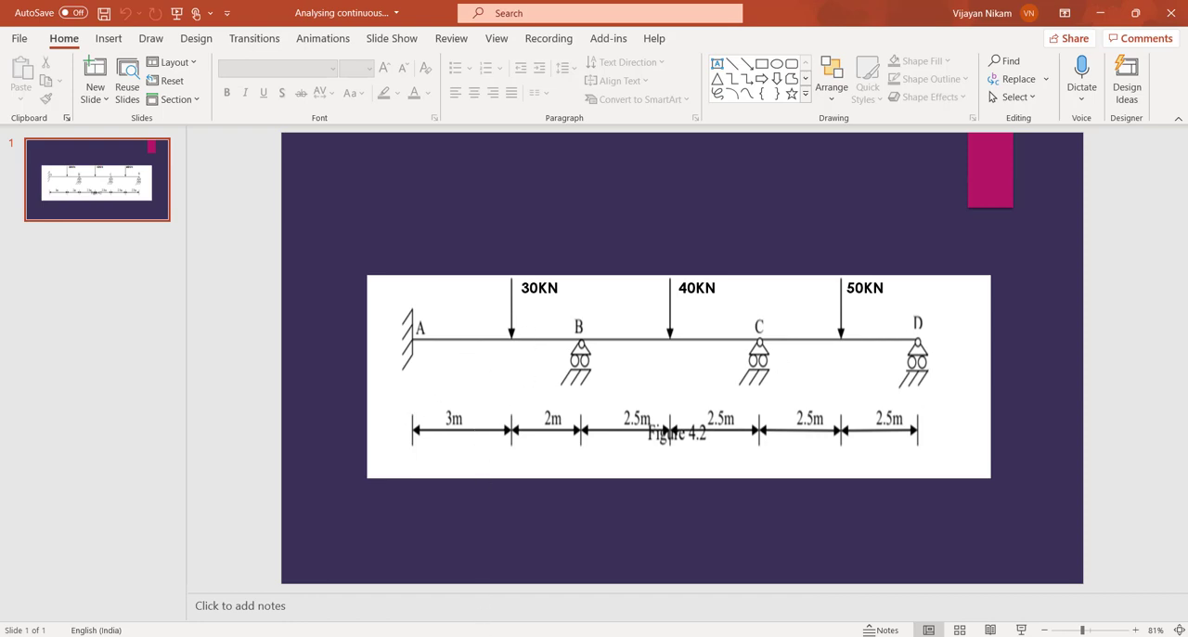
click(508, 636)
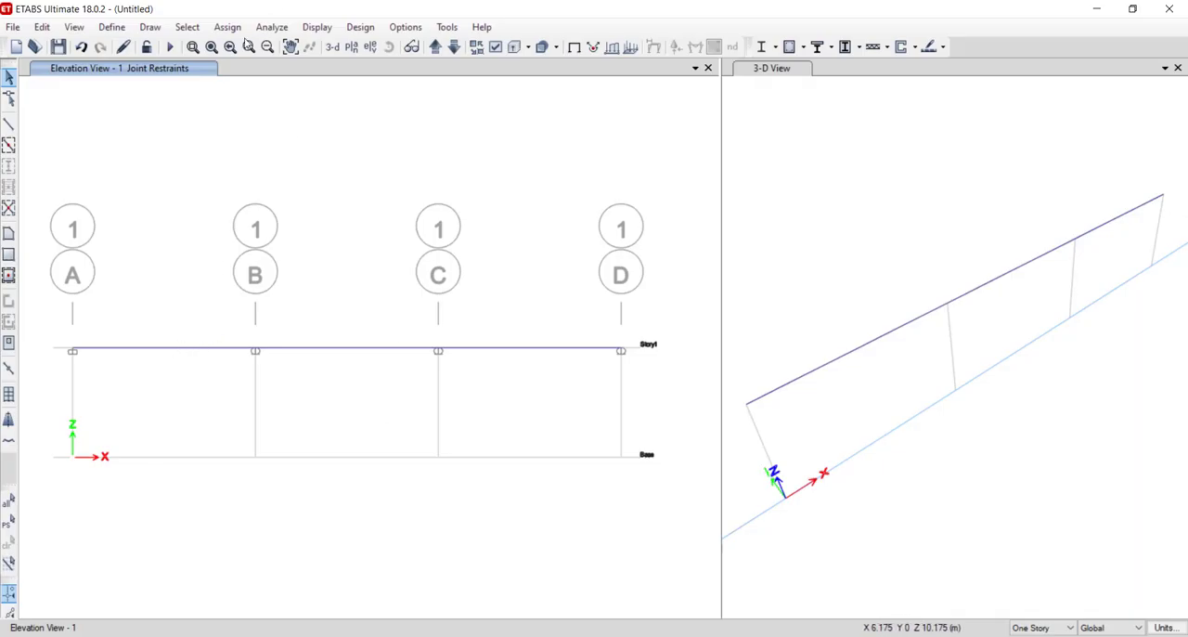
click(227, 27)
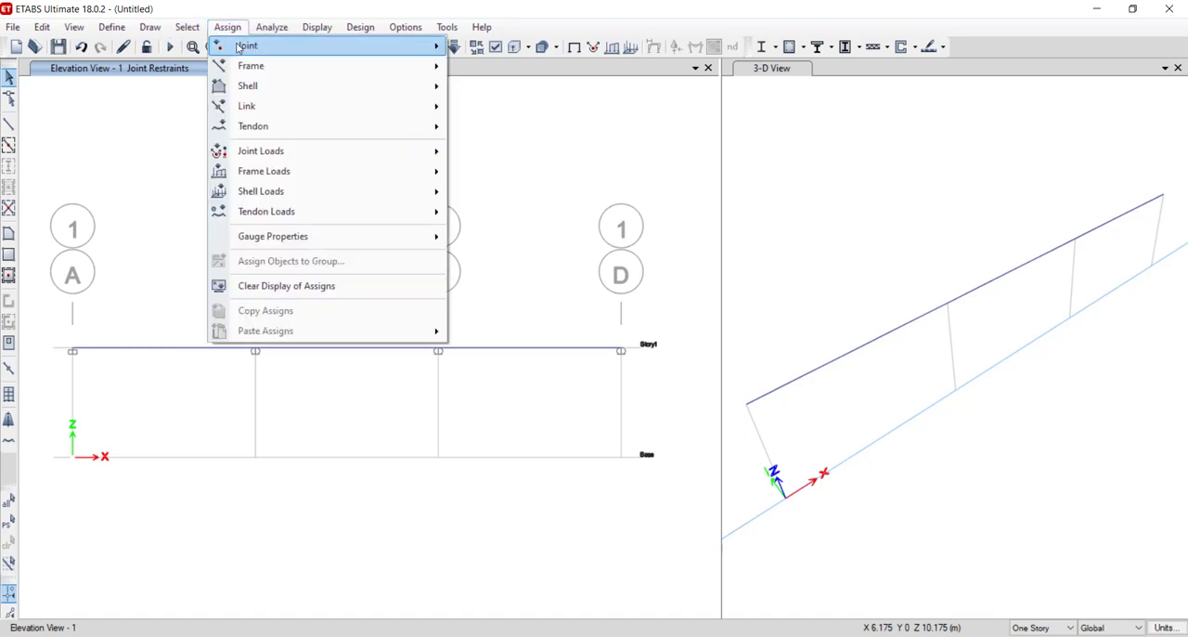
mouse_move(266, 174)
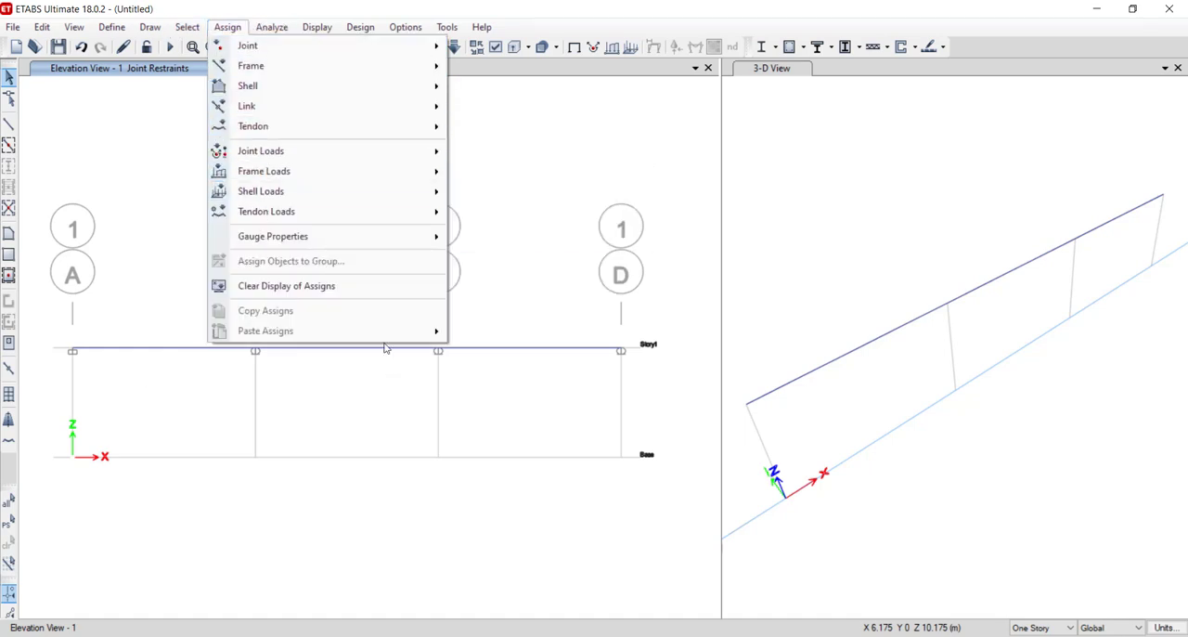
mouse_move(334, 174)
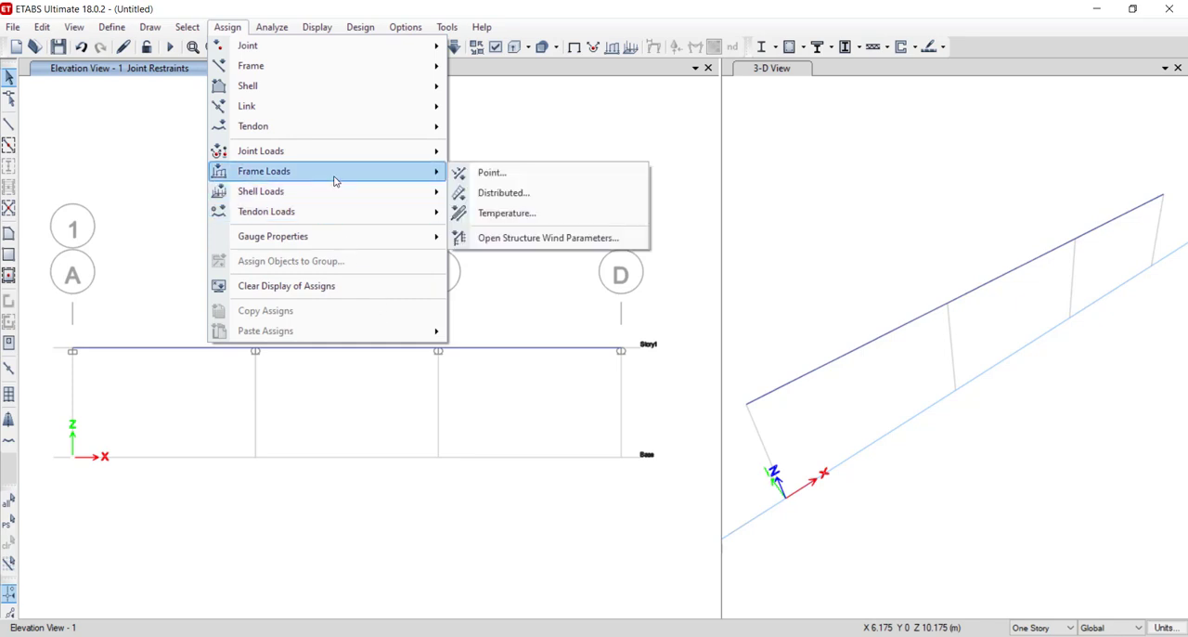
click(473, 175)
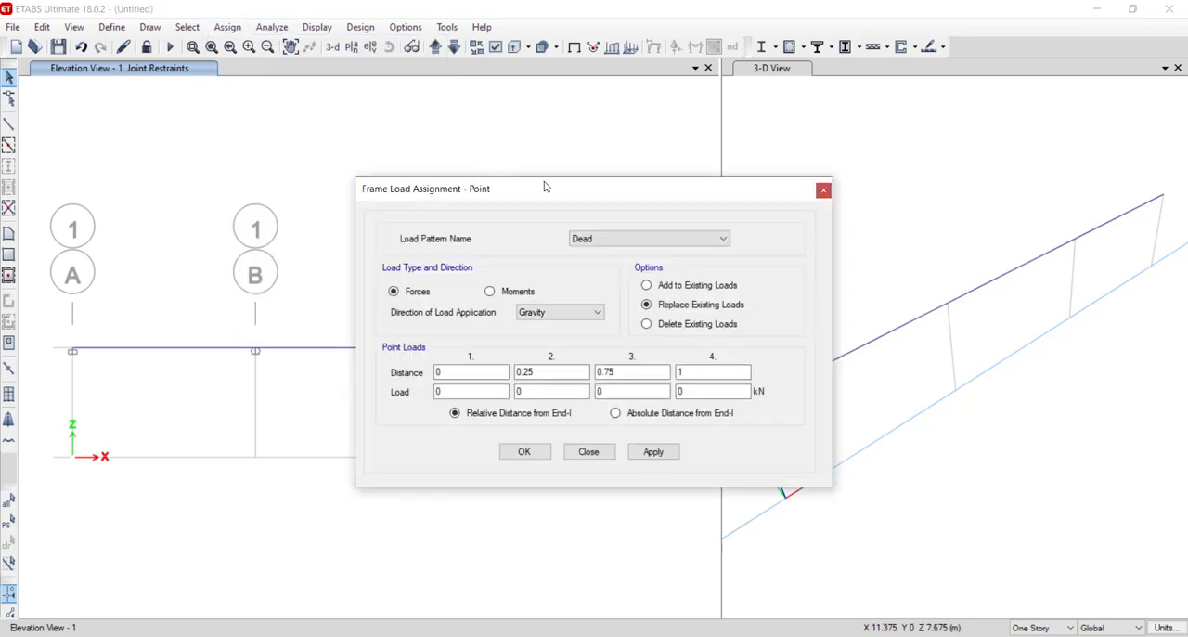
drag(546, 184, 809, 179)
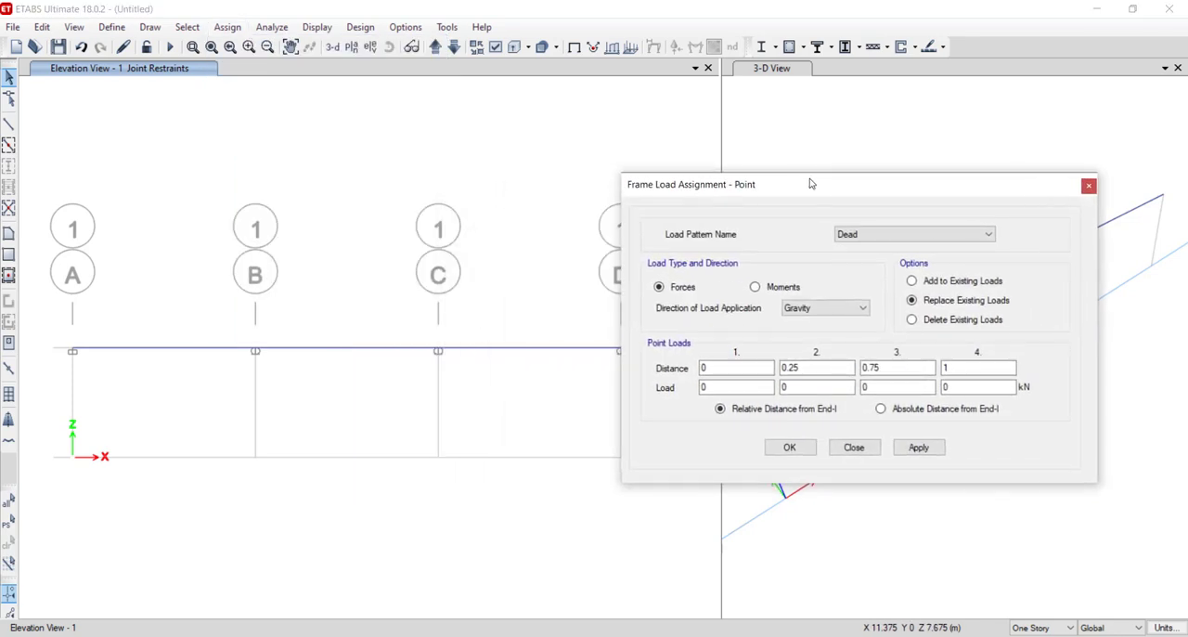
- Assign a 30 kN Dead gravity point load to beam A–B at an absolute distance of 3 m from End-I
click(198, 351)
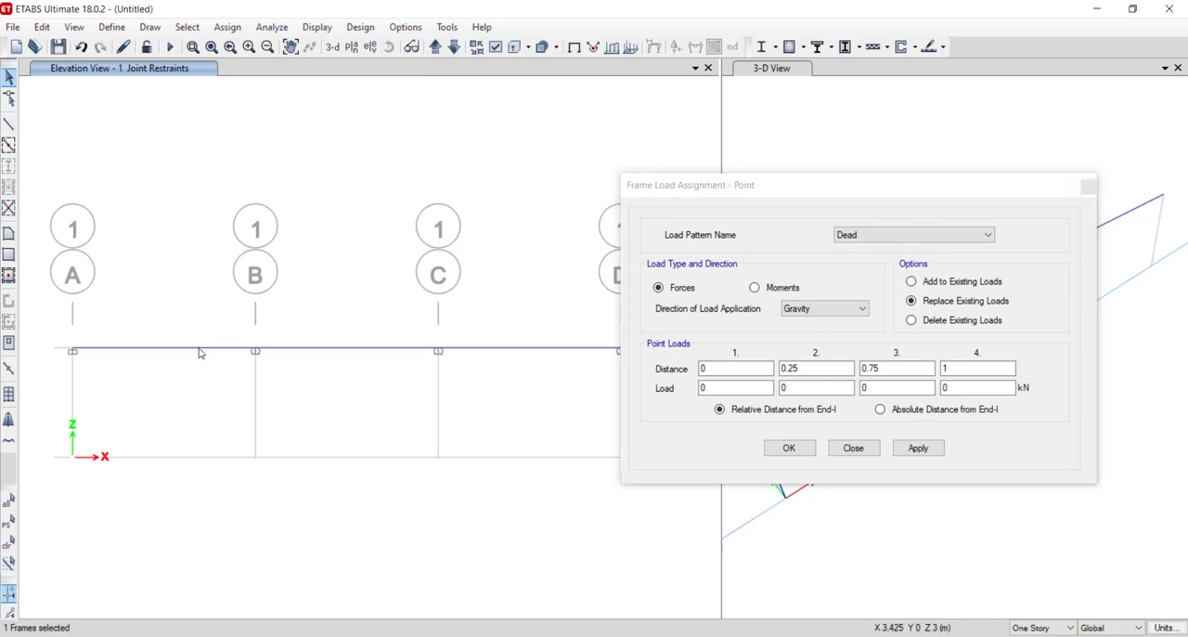
click(199, 351)
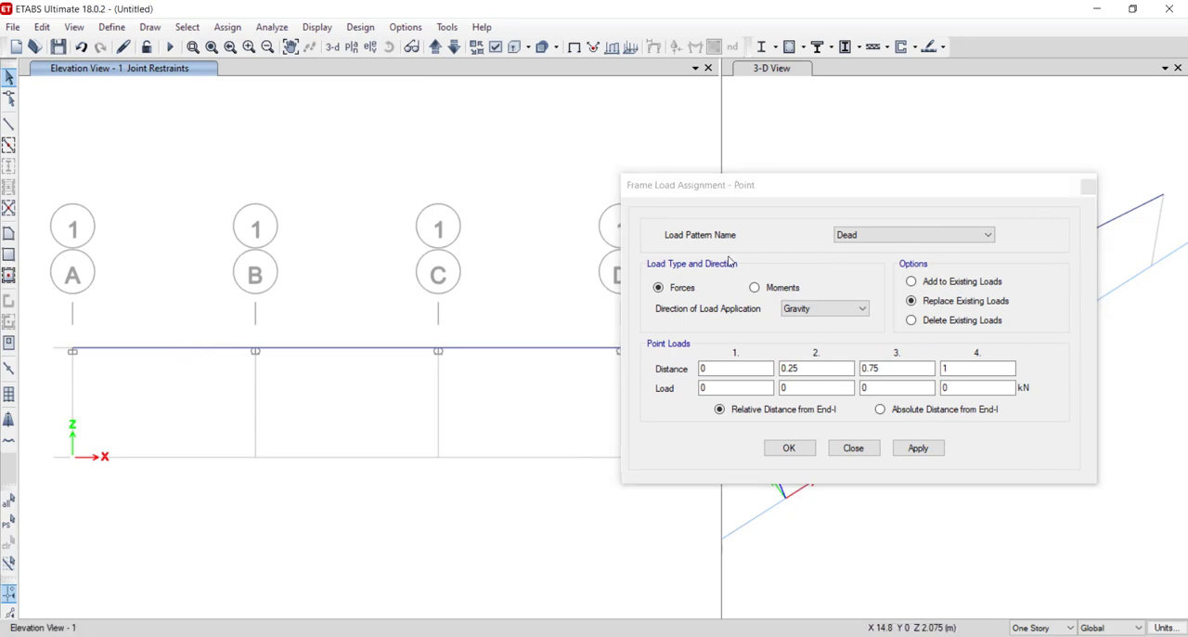
click(975, 237)
click(975, 248)
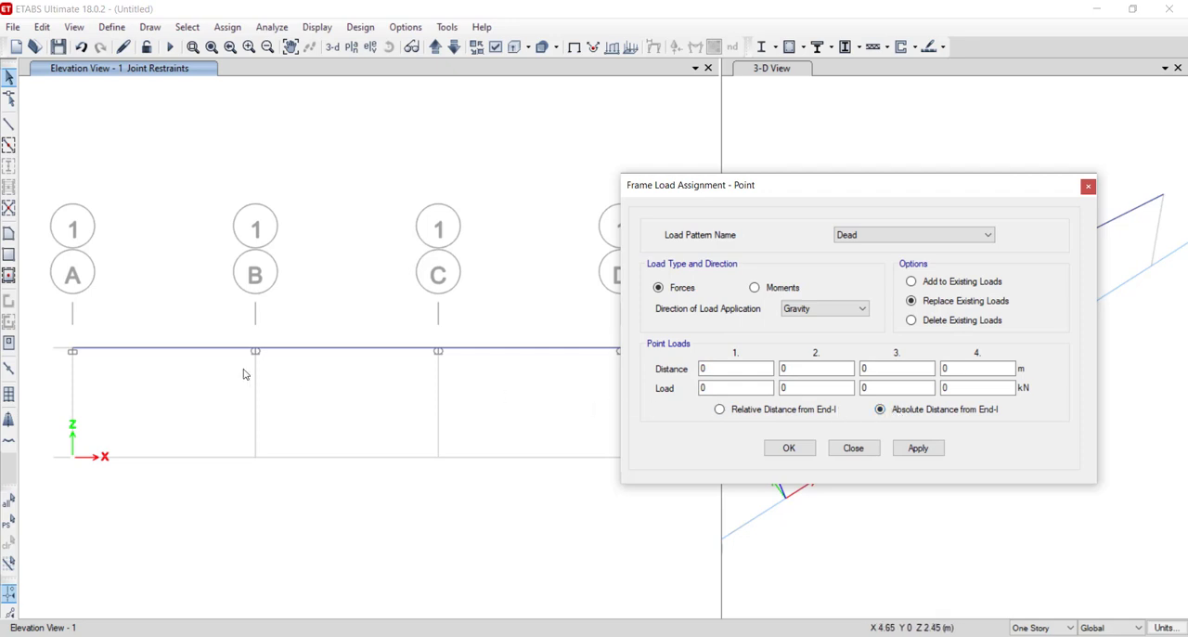
click(182, 352)
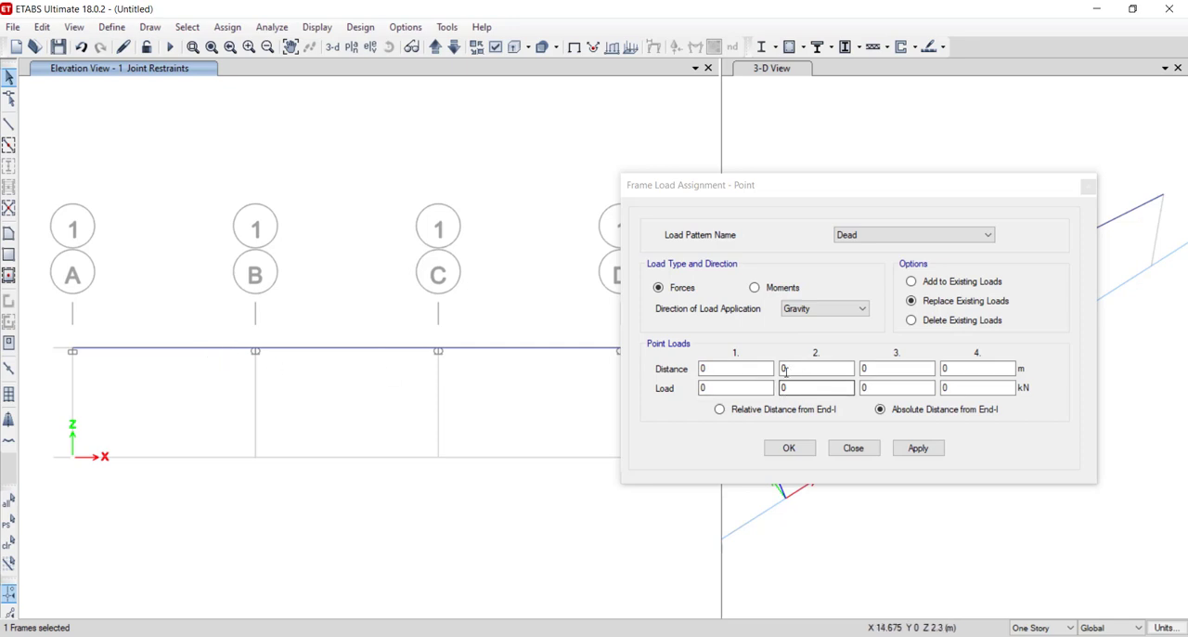
click(716, 368)
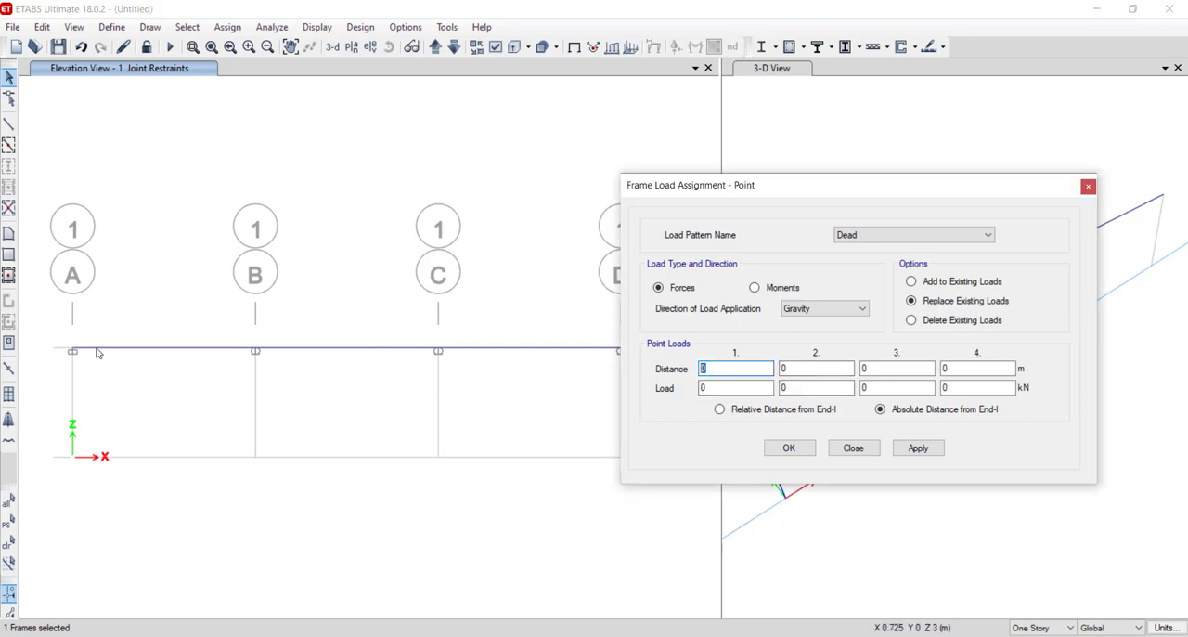
click(743, 371)
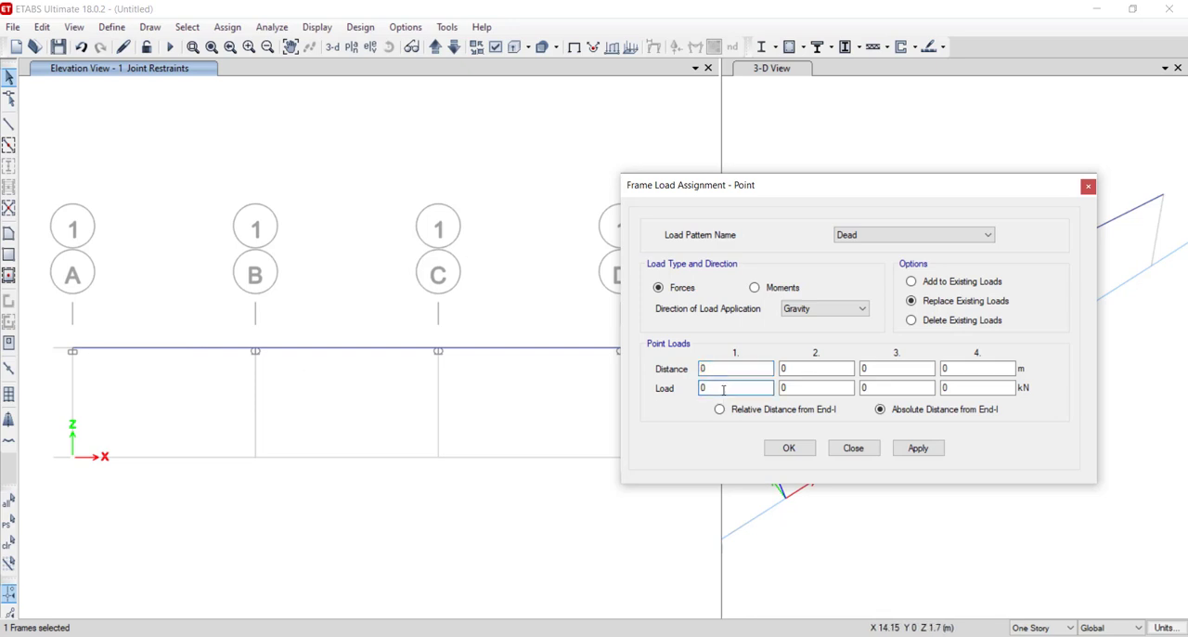
key(Tab)
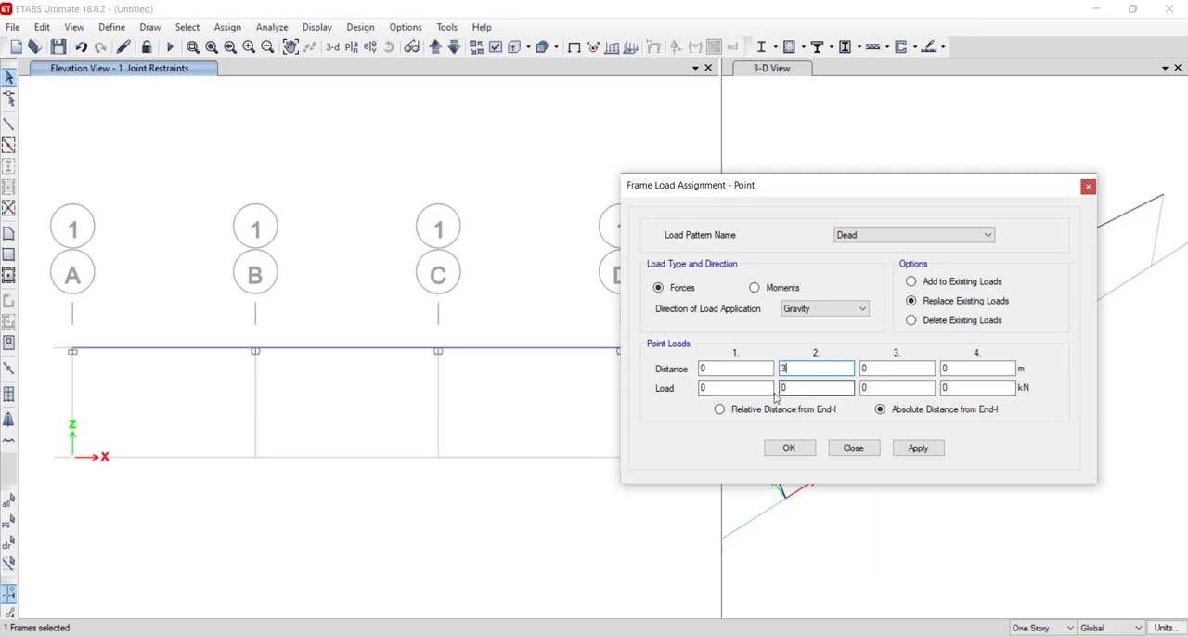
text(3)
double_click(780, 387)
text(30)
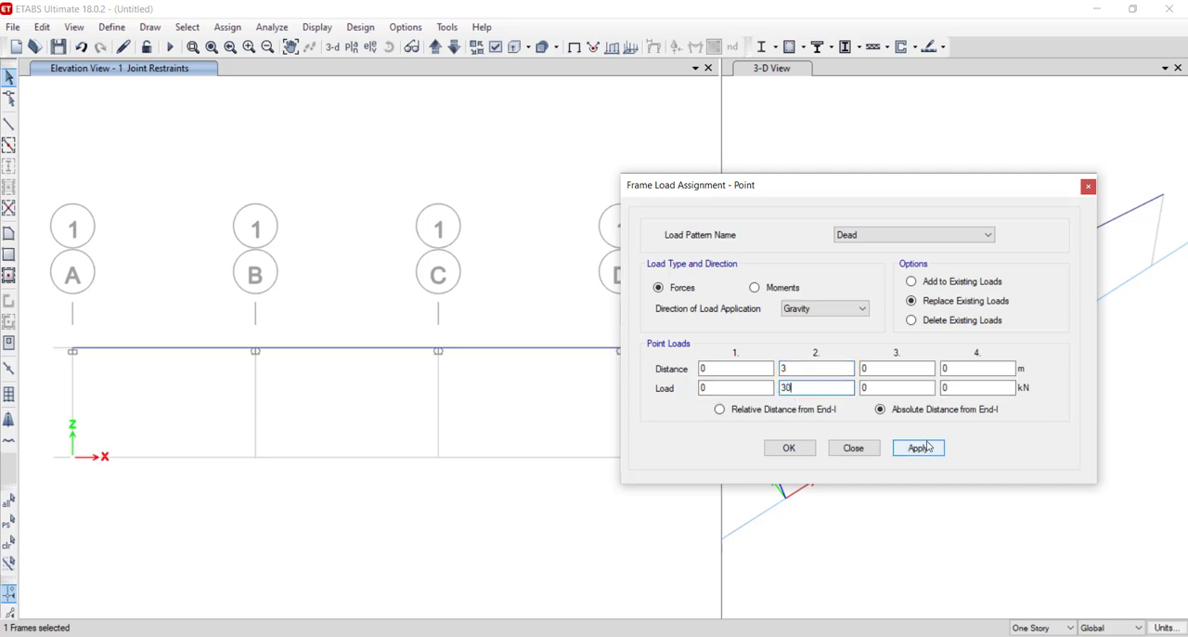
click(919, 448)
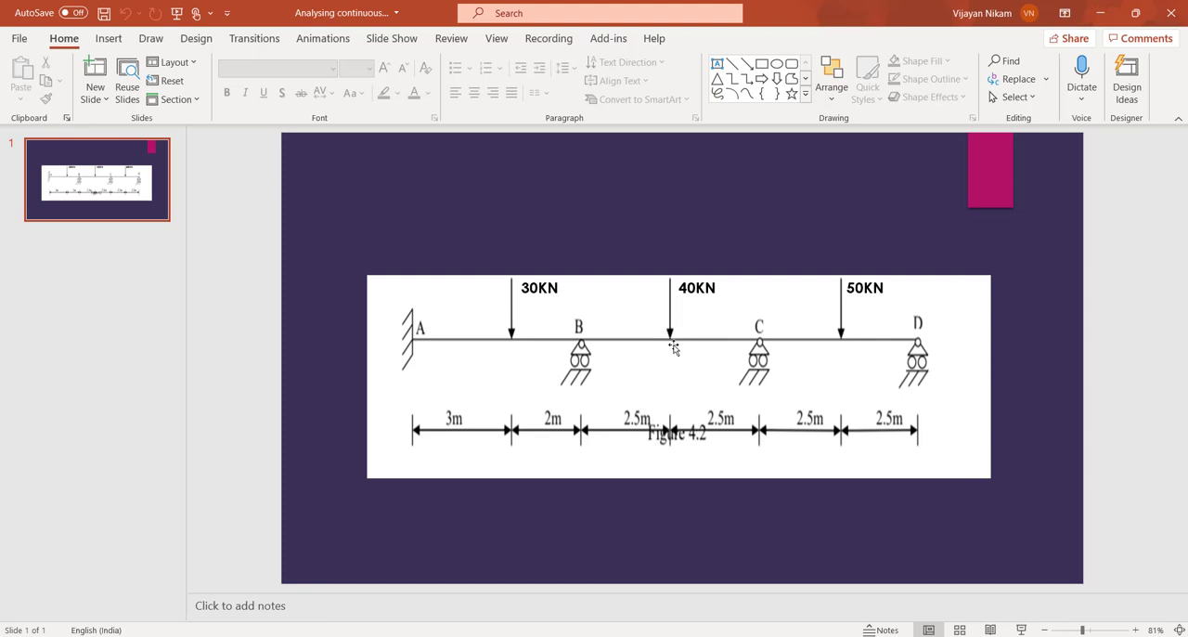
- Return to ETABS from the slide and assign a 40 kN point load to beam B–C at a relative distance of 0.5
click(540, 635)
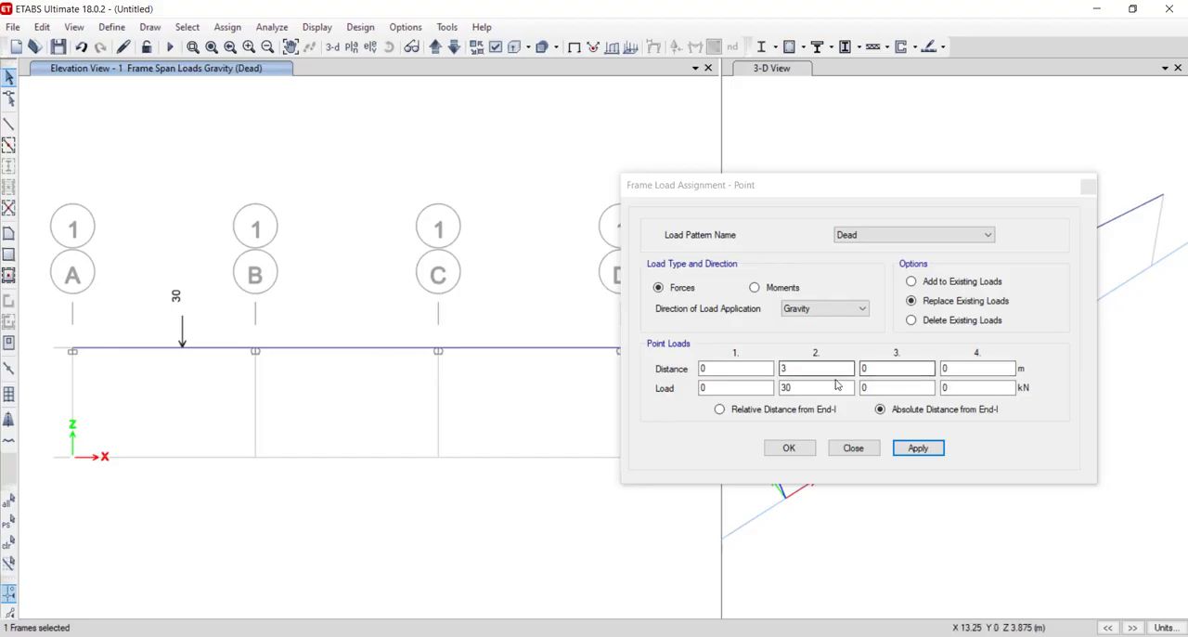
click(798, 410)
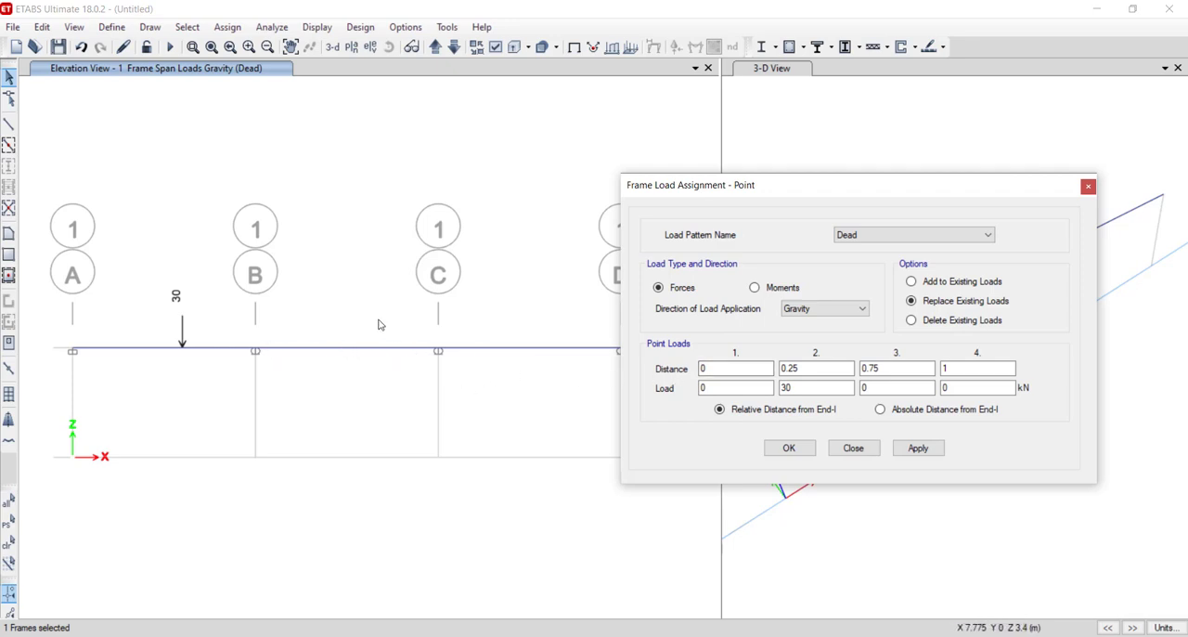
double_click(787, 387)
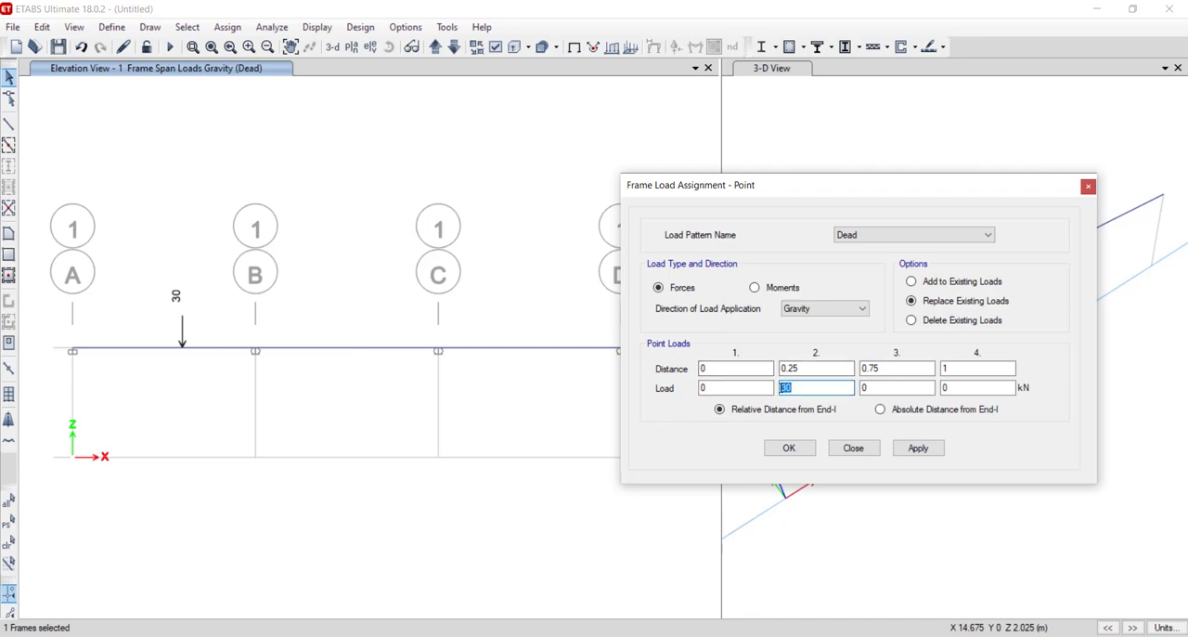
text(0)
double_click(864, 371)
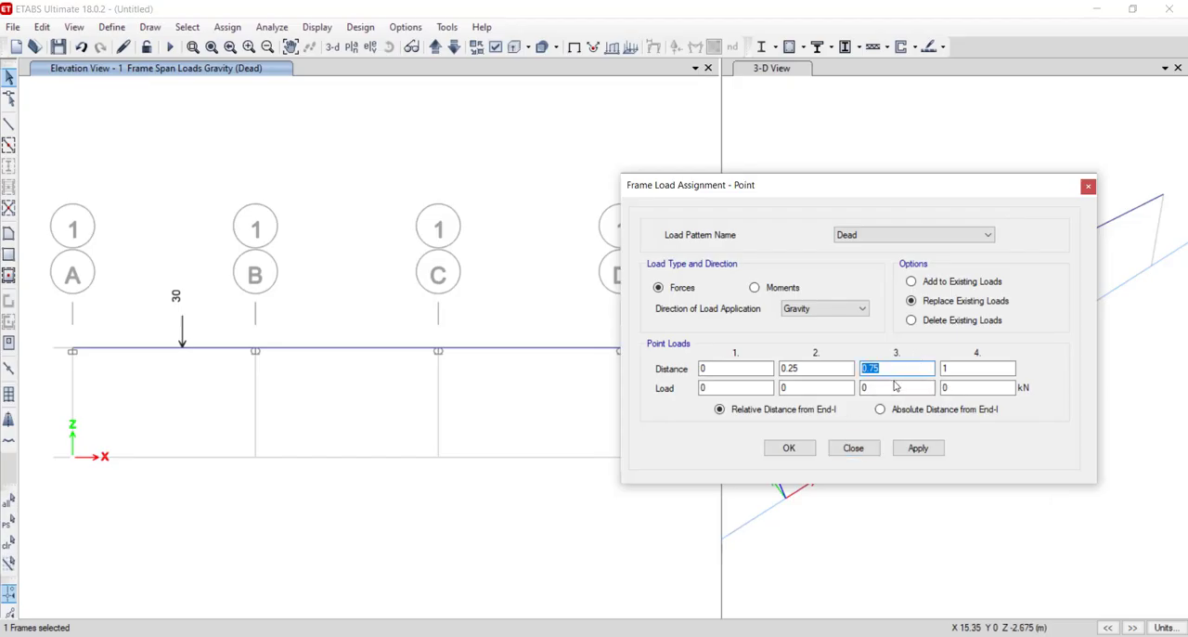
click(905, 387)
click(943, 448)
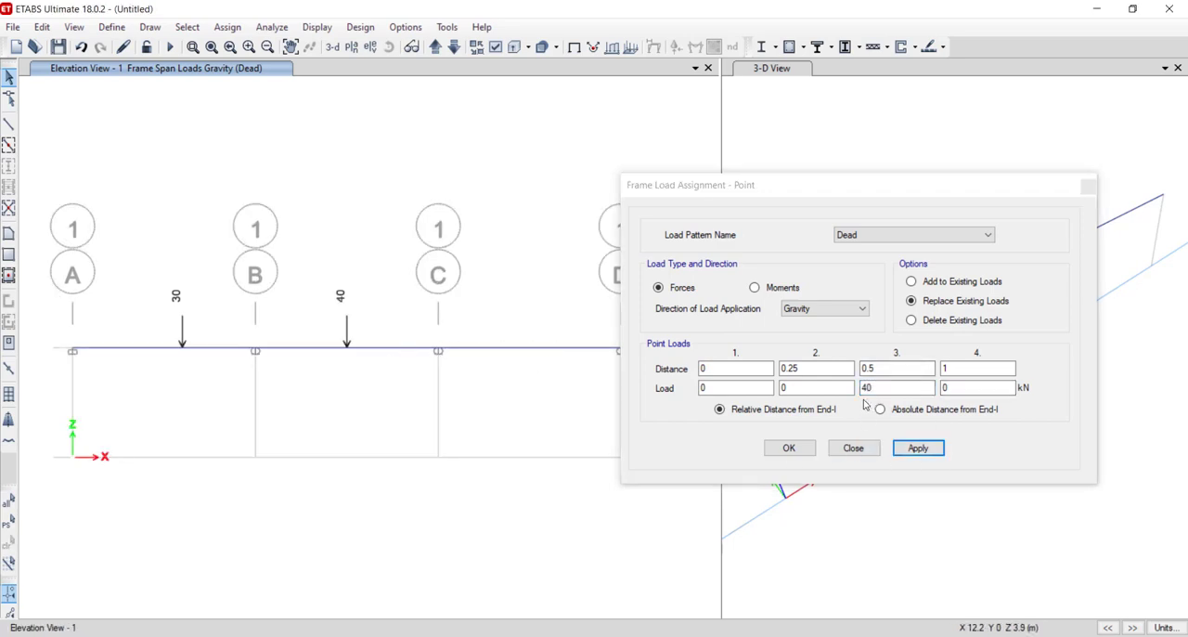
- Set the third point load's distance to 2.5 m absolute from End-I and check span C–D's load on the PowerPoint slide
click(895, 409)
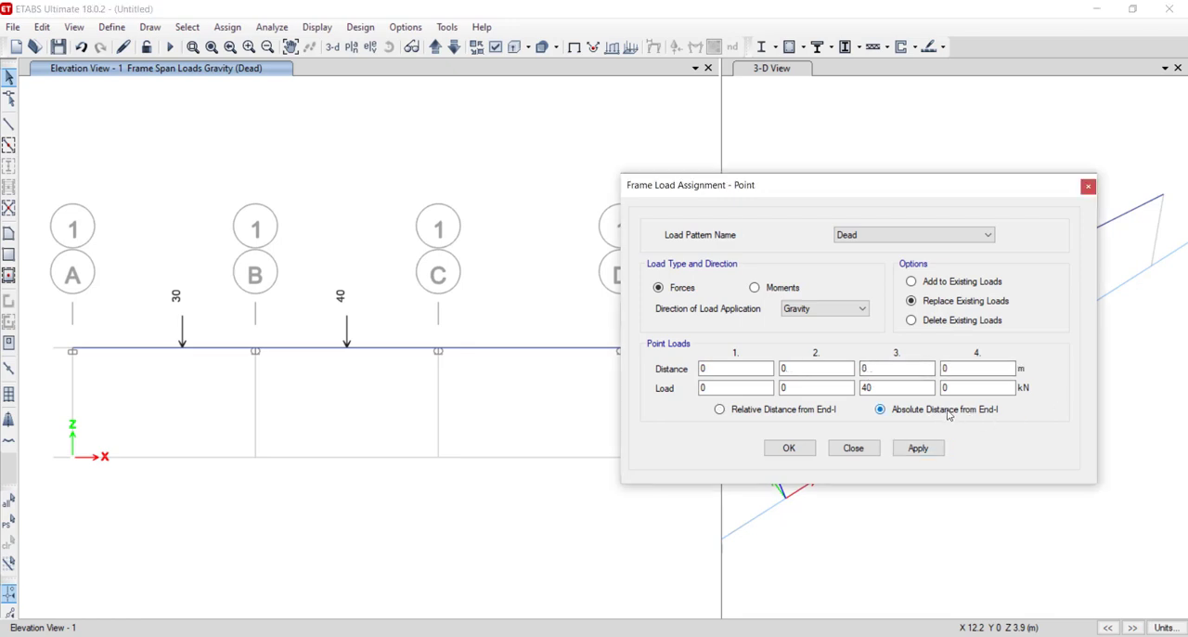
click(864, 368)
drag(918, 190, 1008, 181)
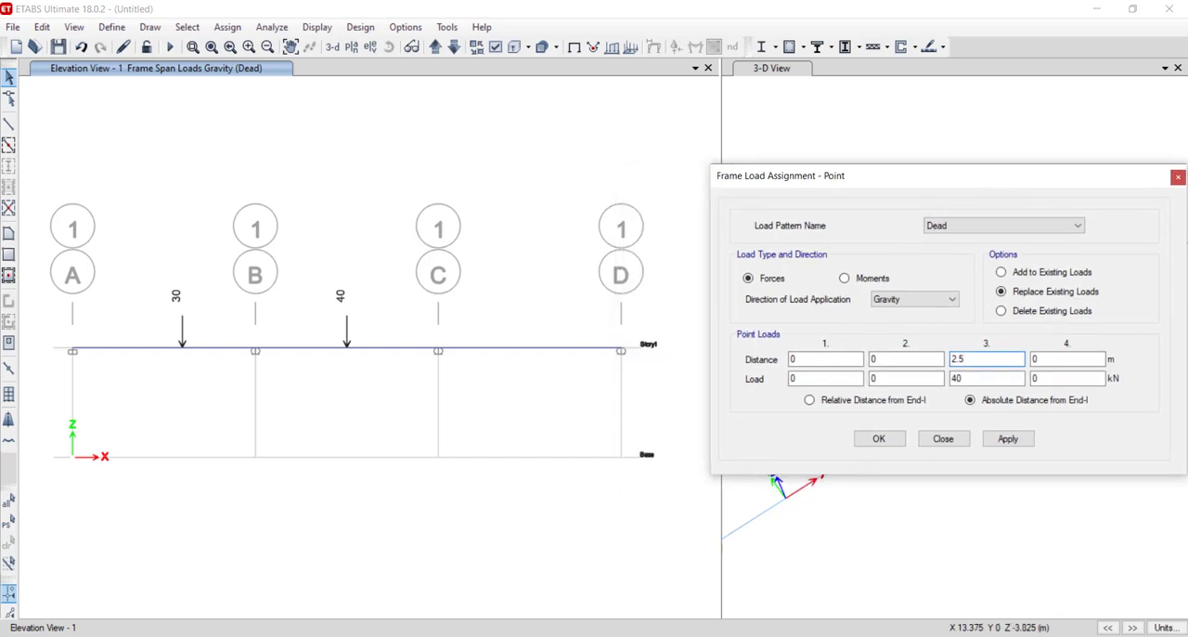
key(alt+Tab)
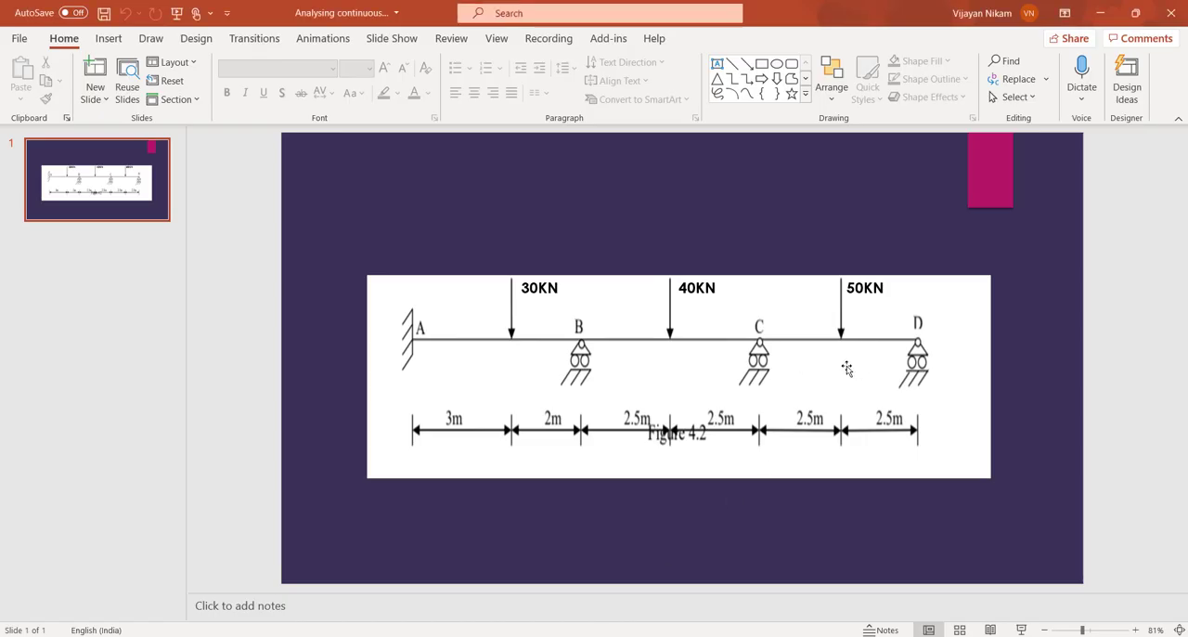
key(alt+Tab)
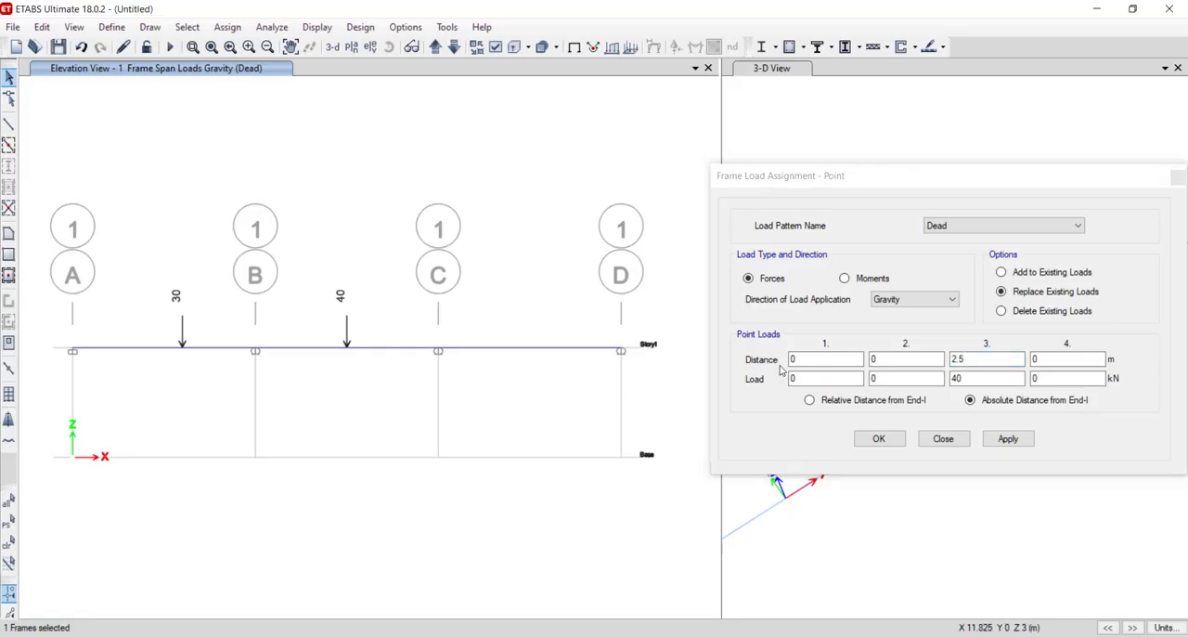
- Apply a 40 kN point load to beam C–D at 2.5 m from End-I
click(965, 360)
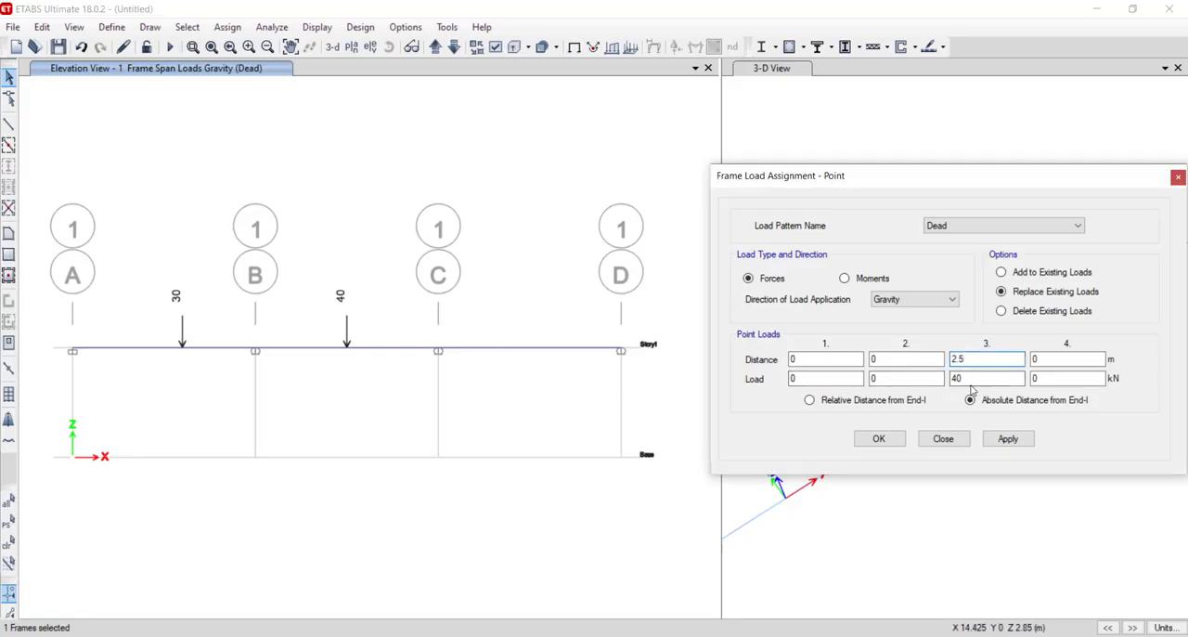
click(901, 360)
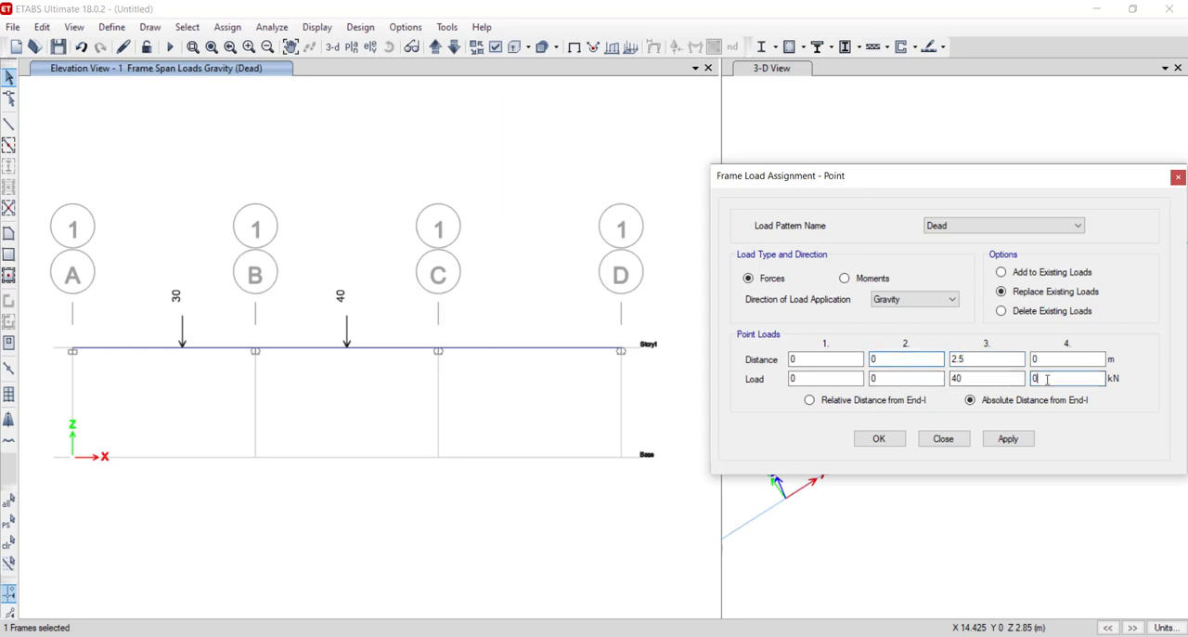
click(918, 379)
click(1010, 444)
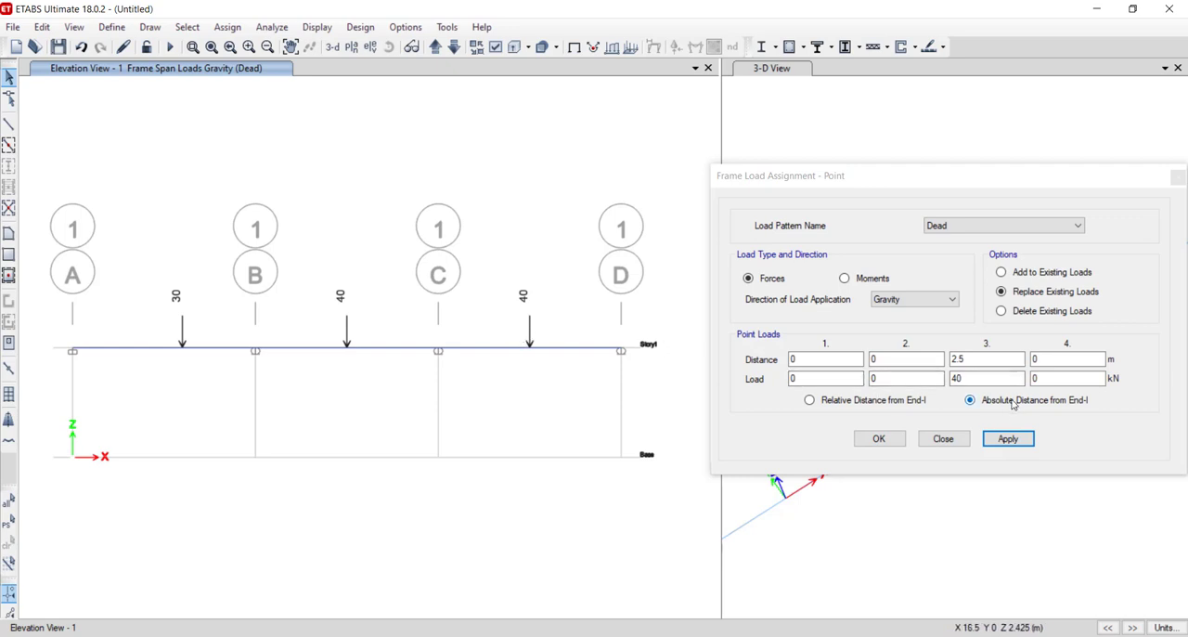
- Replace beam C–D's point load with 50 kN at 2.5 m from End-I and finish the load assignment
click(645, 636)
click(649, 635)
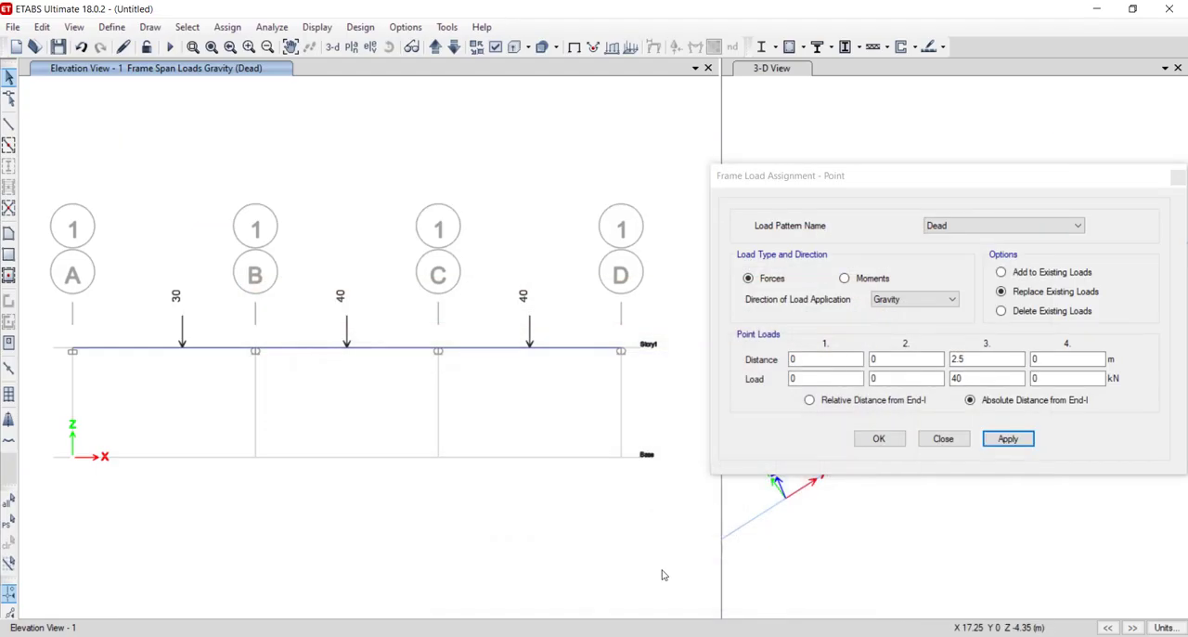
double_click(971, 379)
text(5)
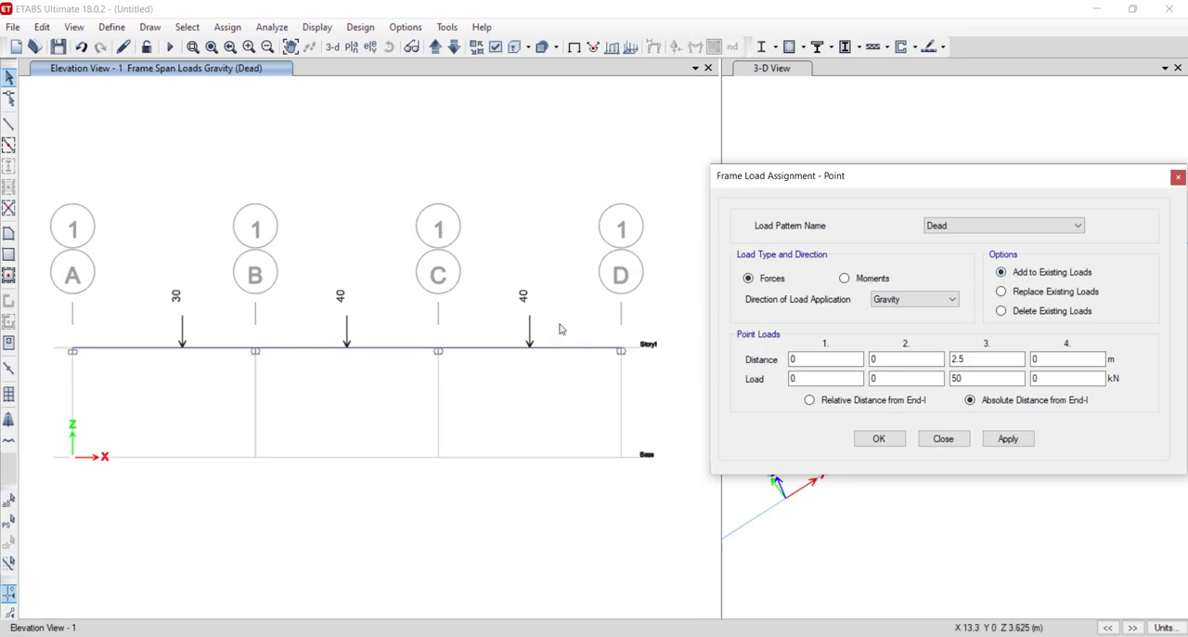
click(1025, 292)
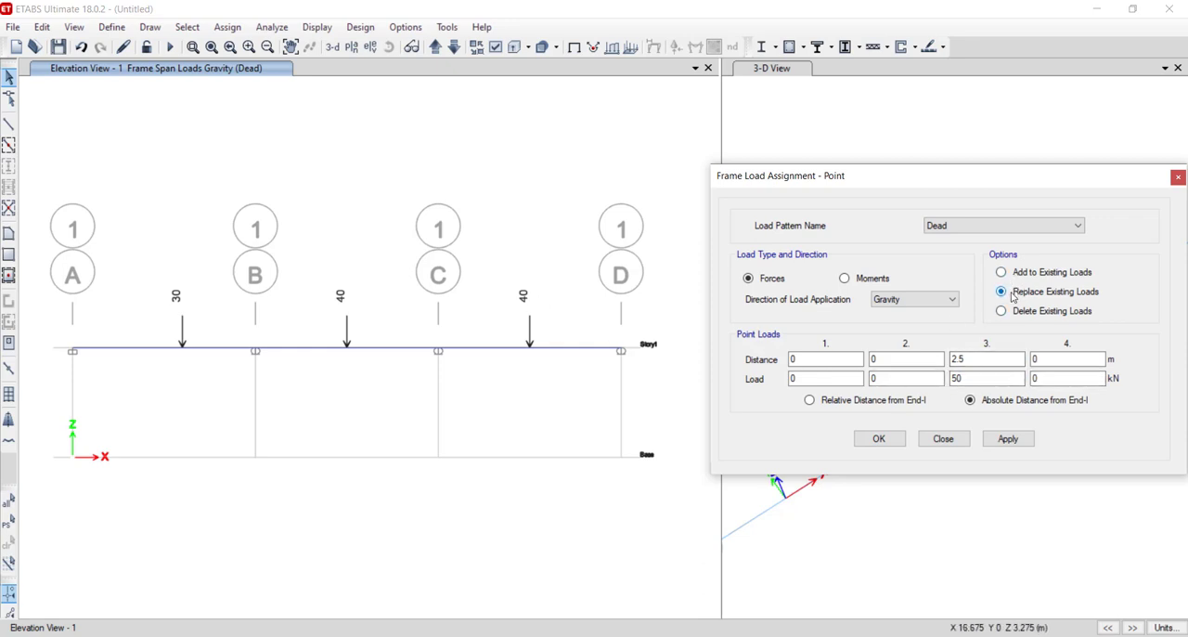
click(996, 437)
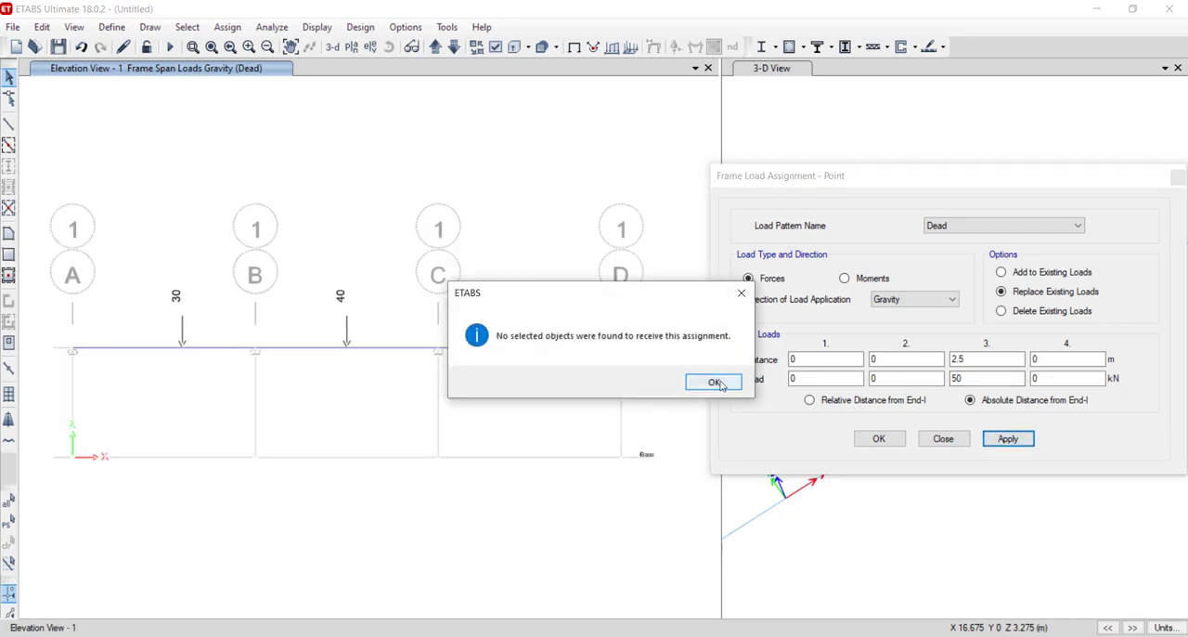
click(713, 383)
click(573, 349)
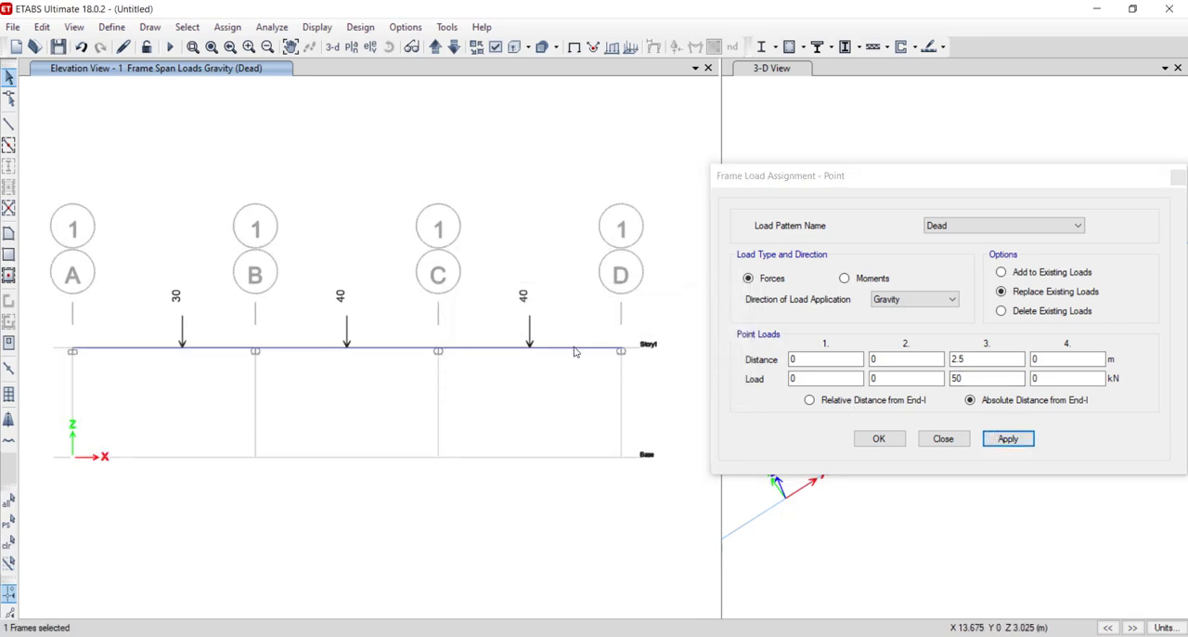
click(1002, 437)
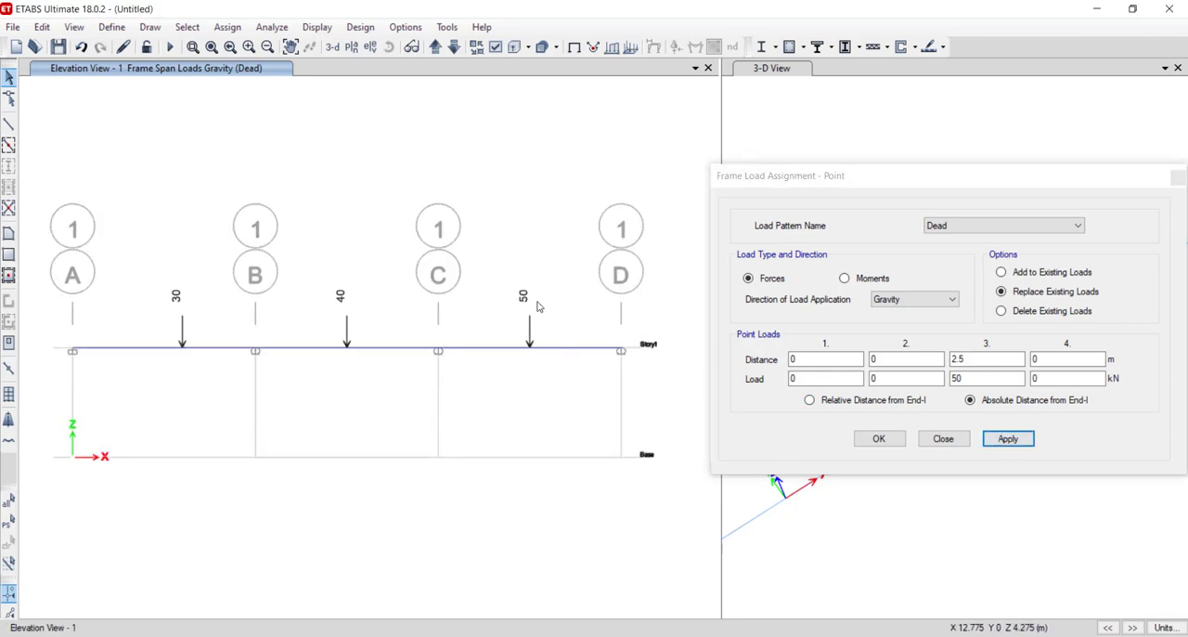
click(873, 438)
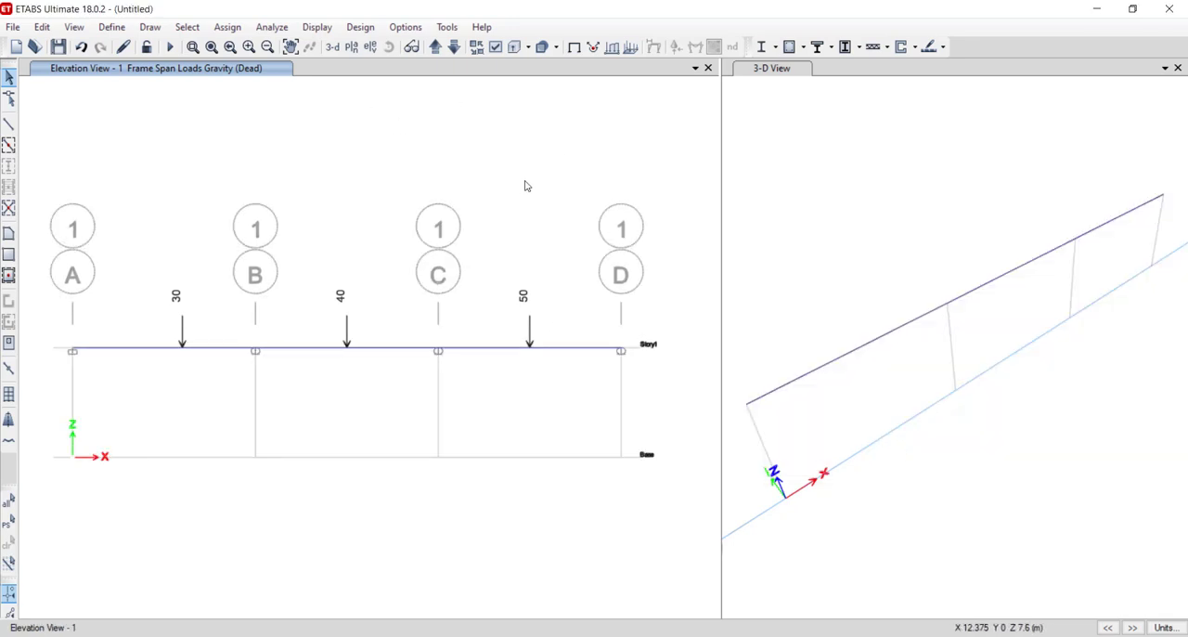
- Save the model on the Desktop as Beam model and run the analysis
click(13, 28)
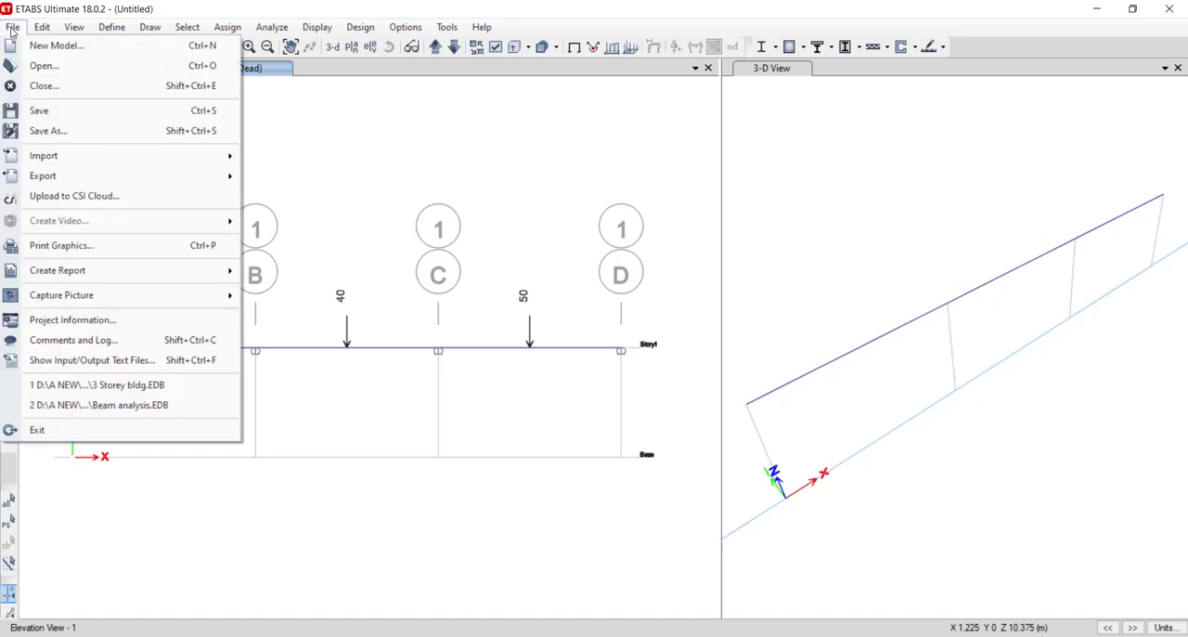
click(24, 113)
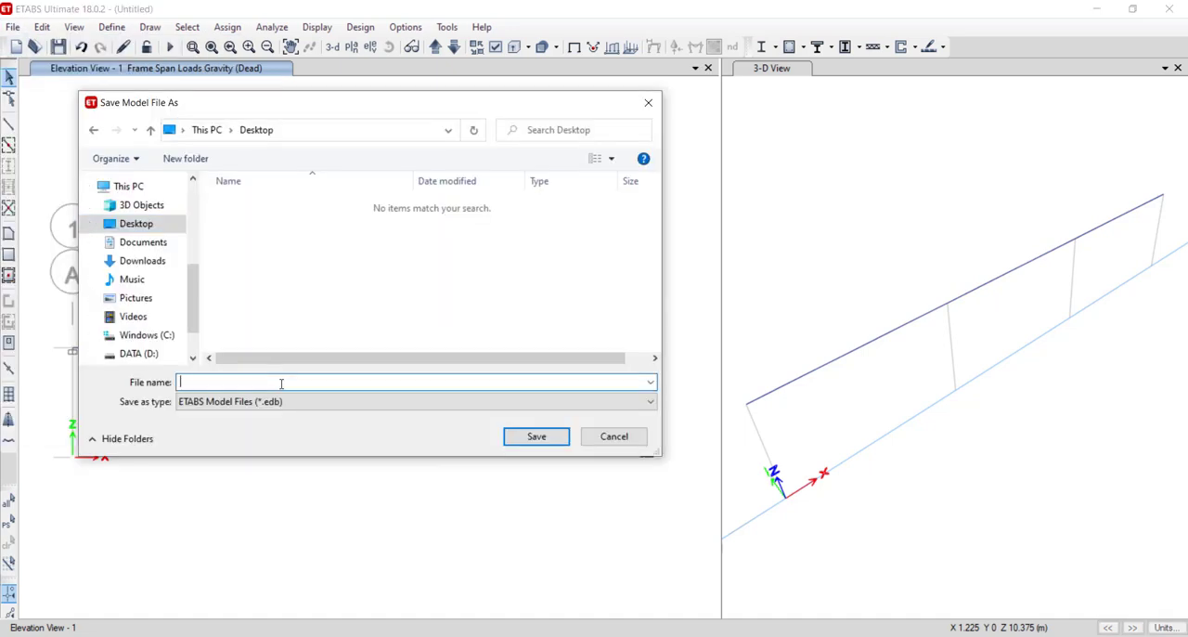
text(Beam model)
key(Return)
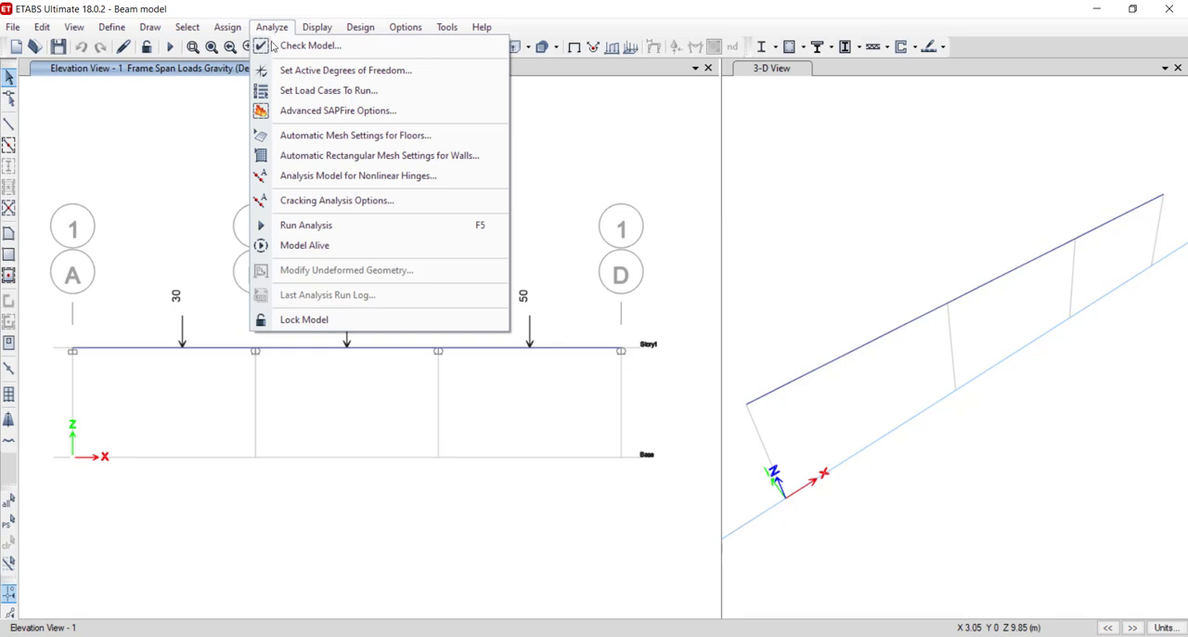
click(287, 228)
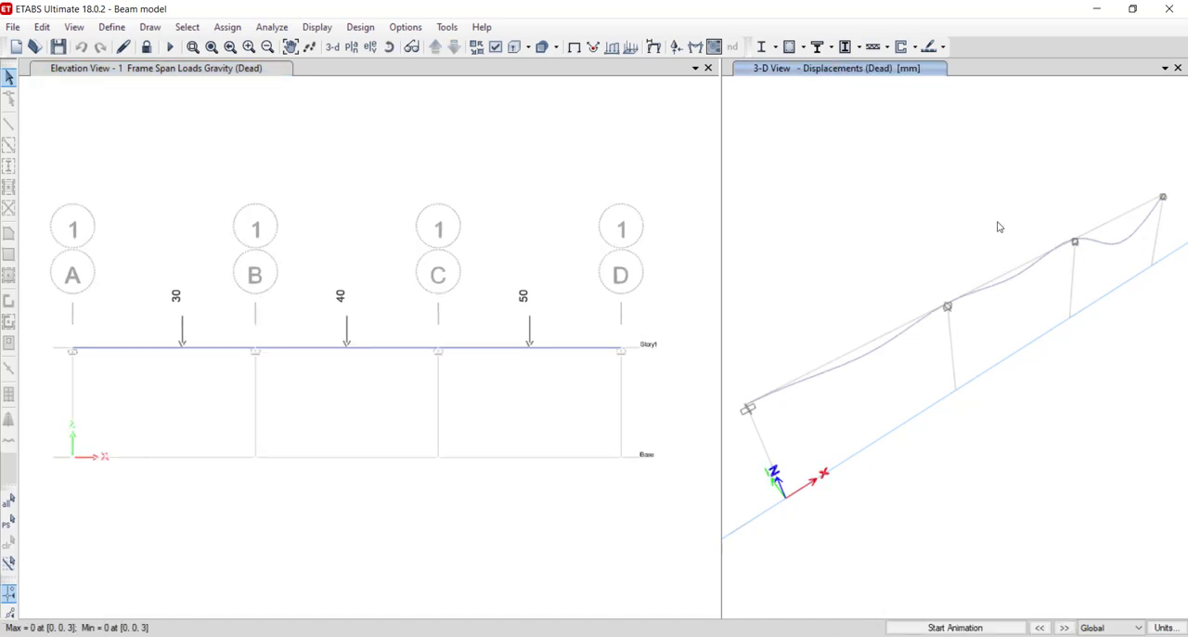
- Display the deformed shape for the Dead load case in the elevation view, with automatic scaling and cubic curve
scroll(999, 227, down, 5)
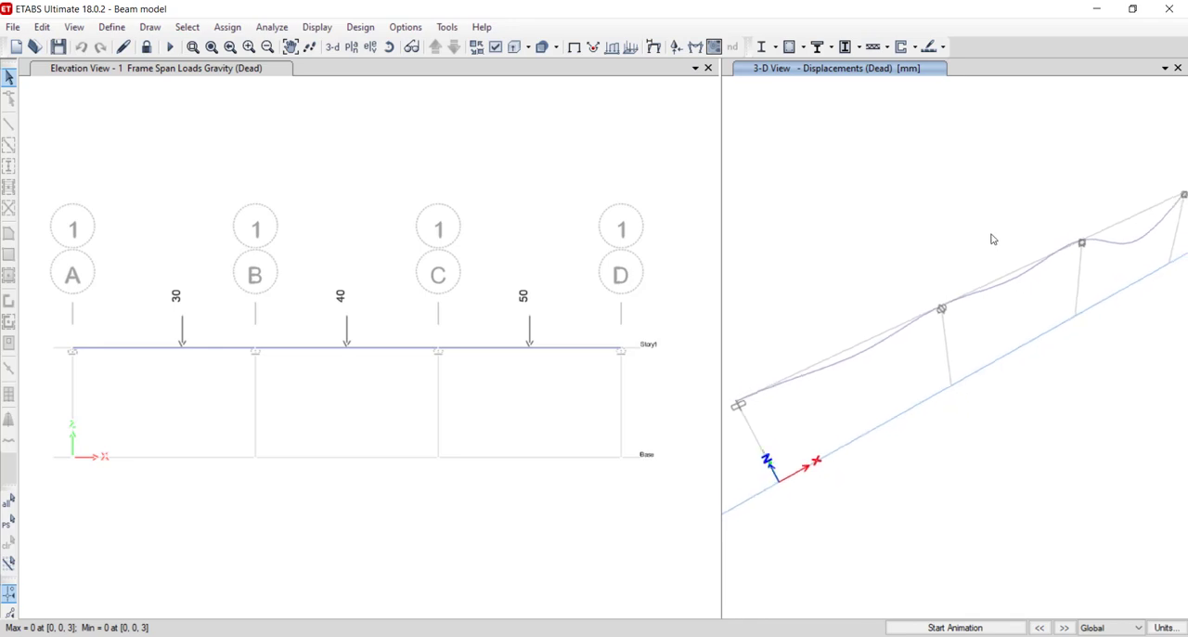
mouse_move(1000, 222)
shift+middle_down()
mouse_move(1033, 217)
mouse_move(1007, 219)
shift+middle_up()
click(215, 70)
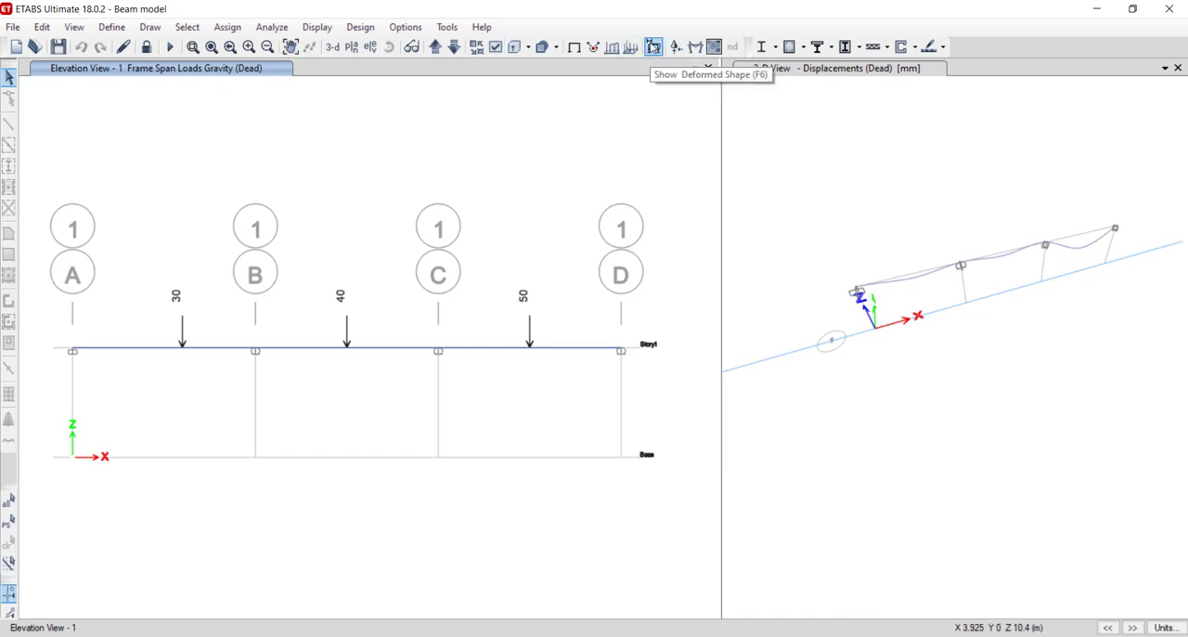
click(653, 46)
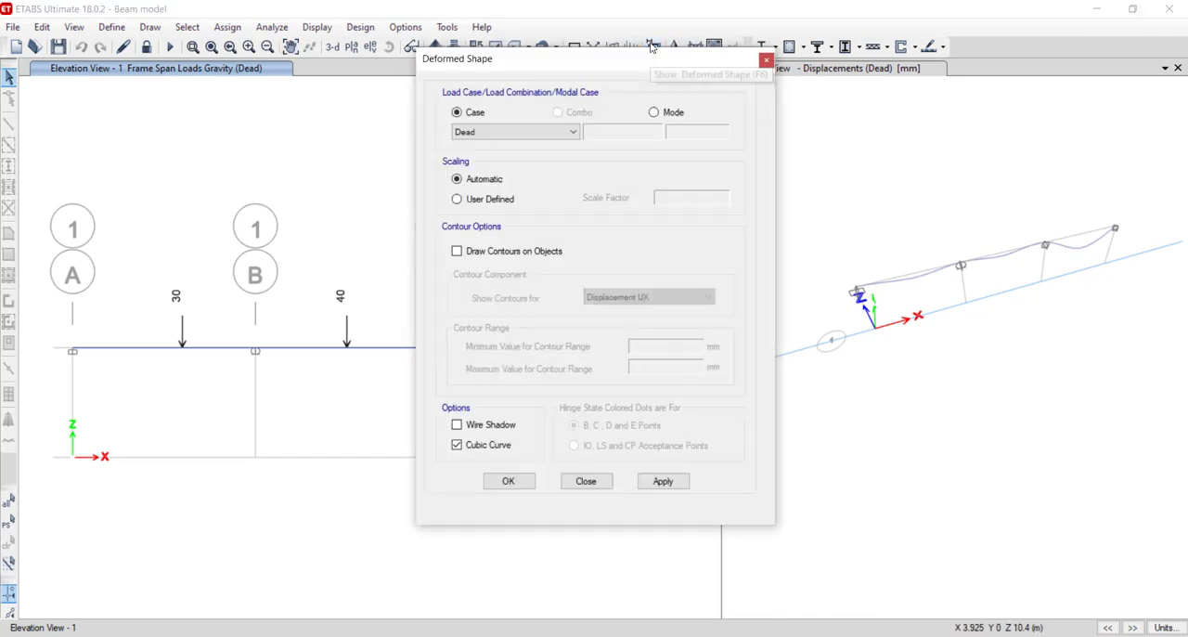
click(509, 481)
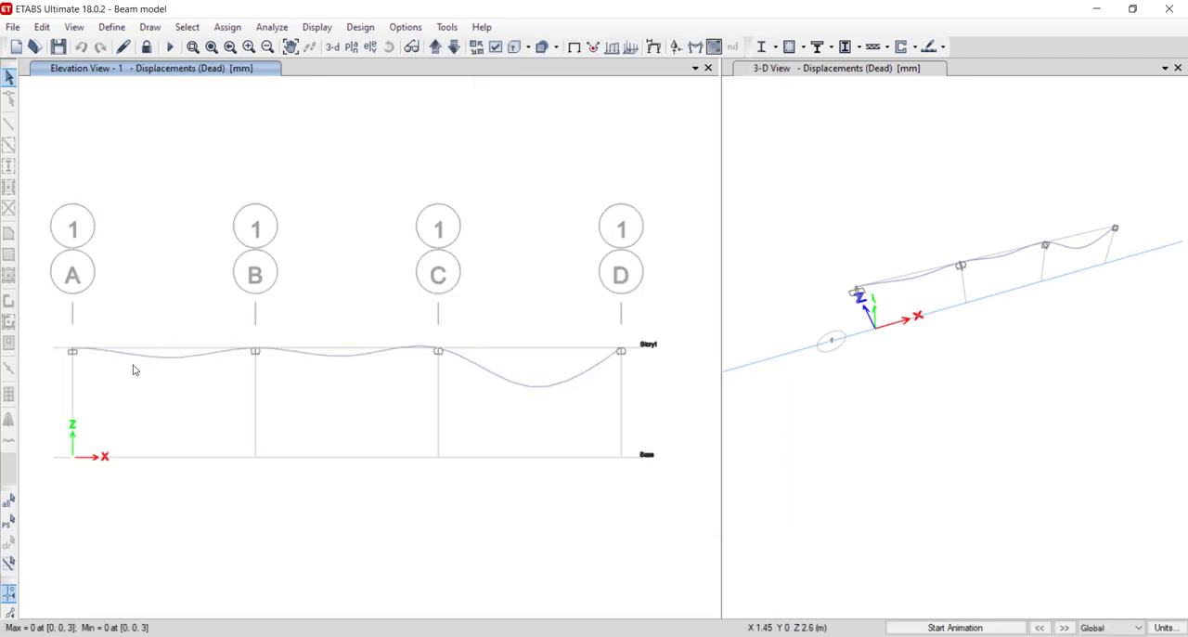
- Inspect the joint displacements at supports A, B and C on the deformed beam in the elevation view
scroll(69, 359, up, 1)
scroll(83, 339, up, 2)
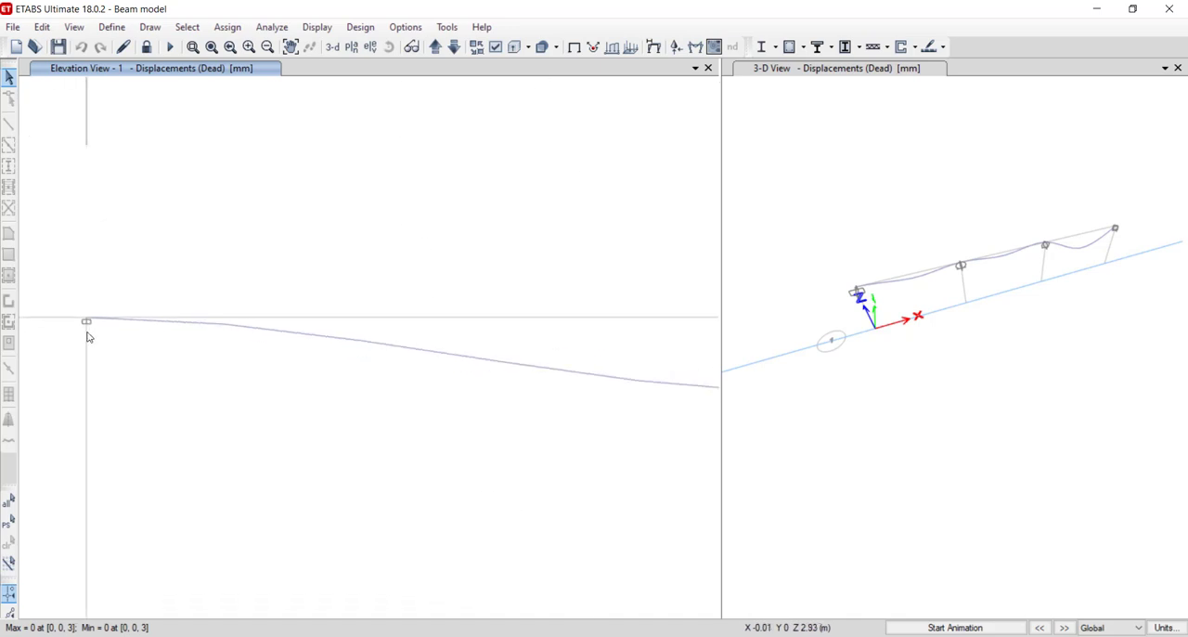
scroll(89, 303, down, 3)
mouse_move(88, 306)
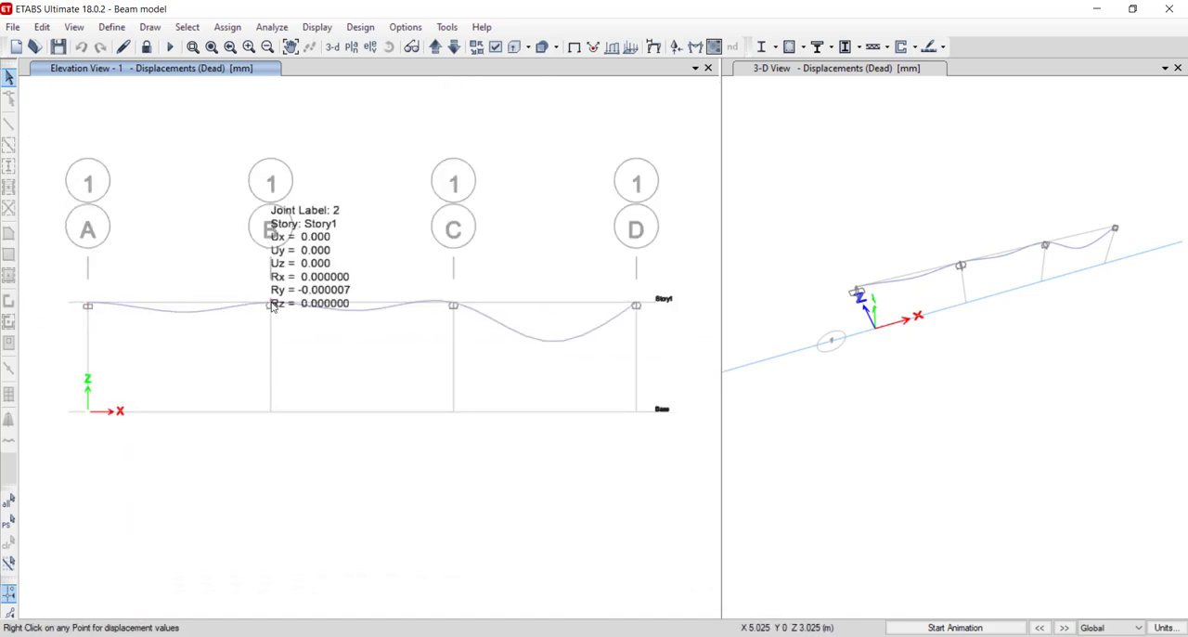
mouse_move(453, 307)
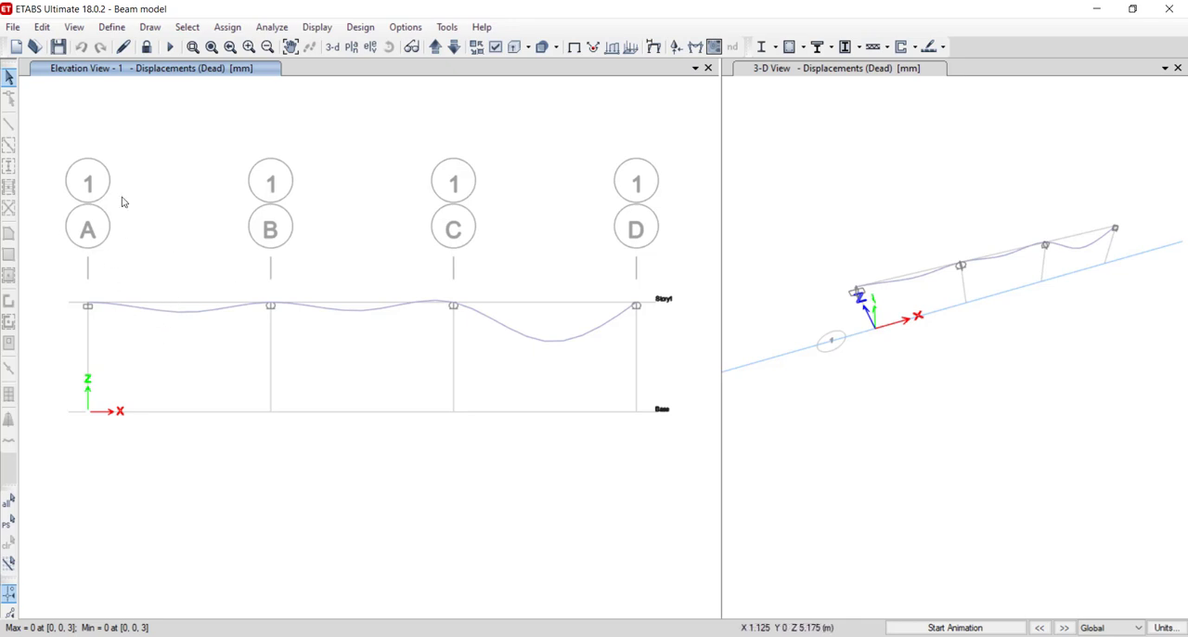
click(112, 28)
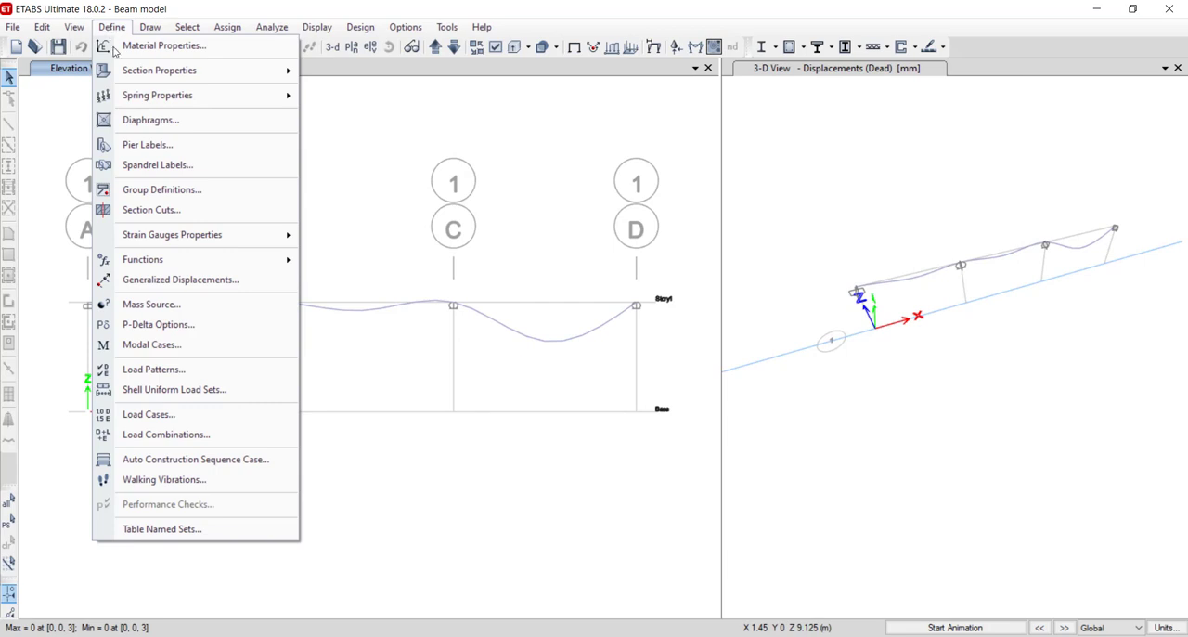
click(147, 370)
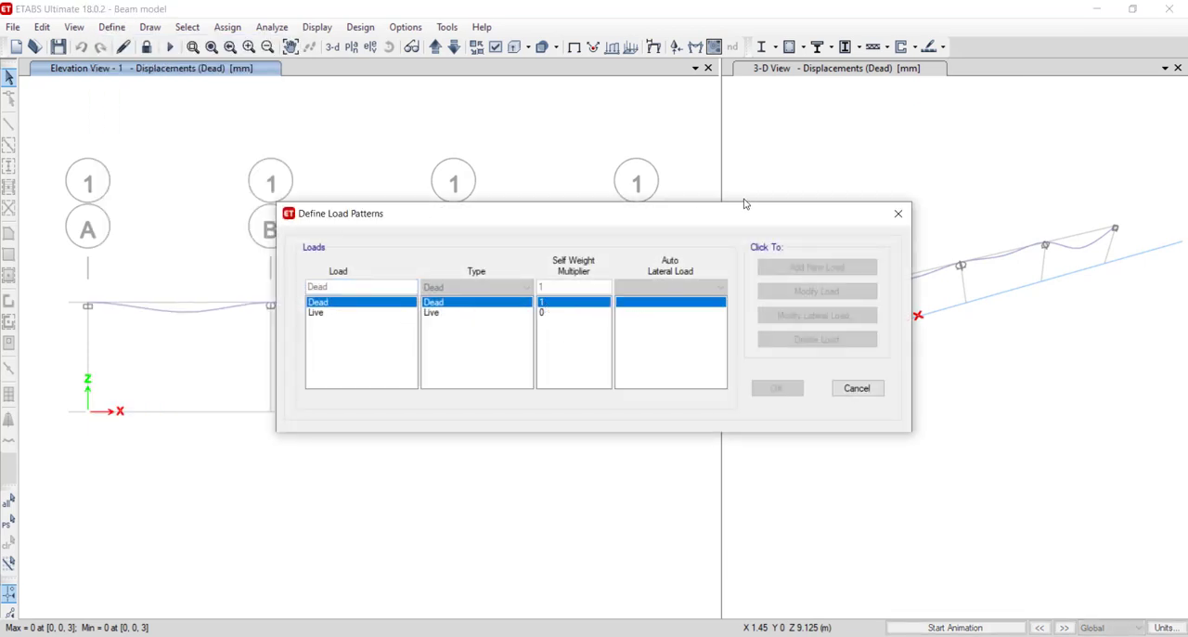
click(894, 214)
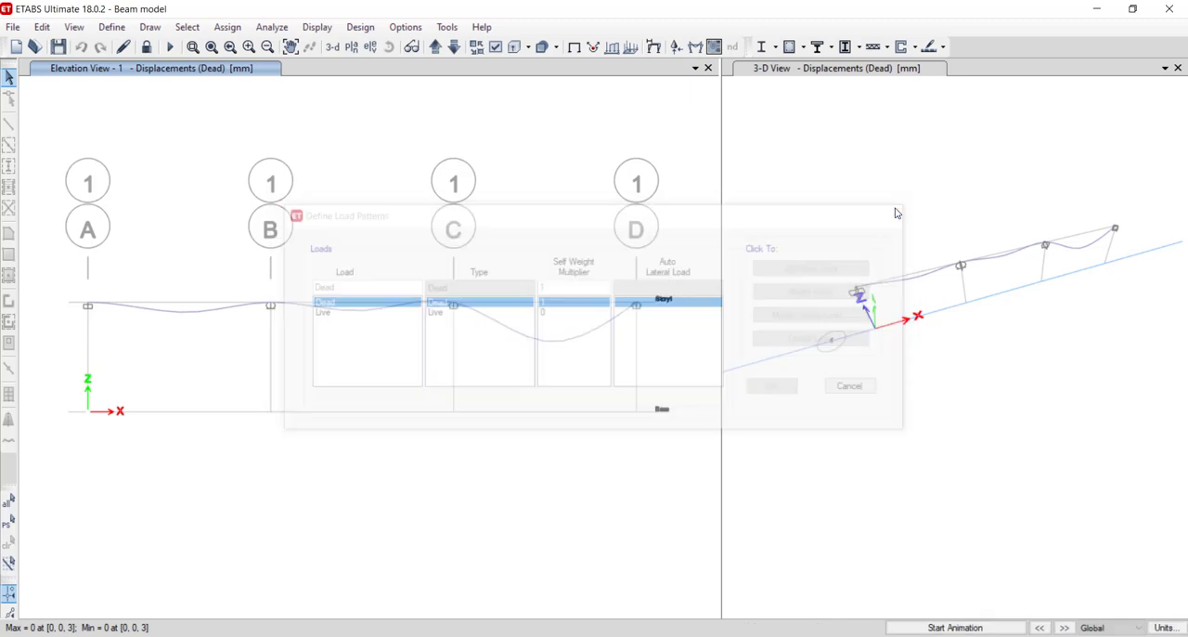
- Unlock the model, accepting deletion of the analysis results, and set the Dead load pattern's self-weight multiplier to 0
click(146, 47)
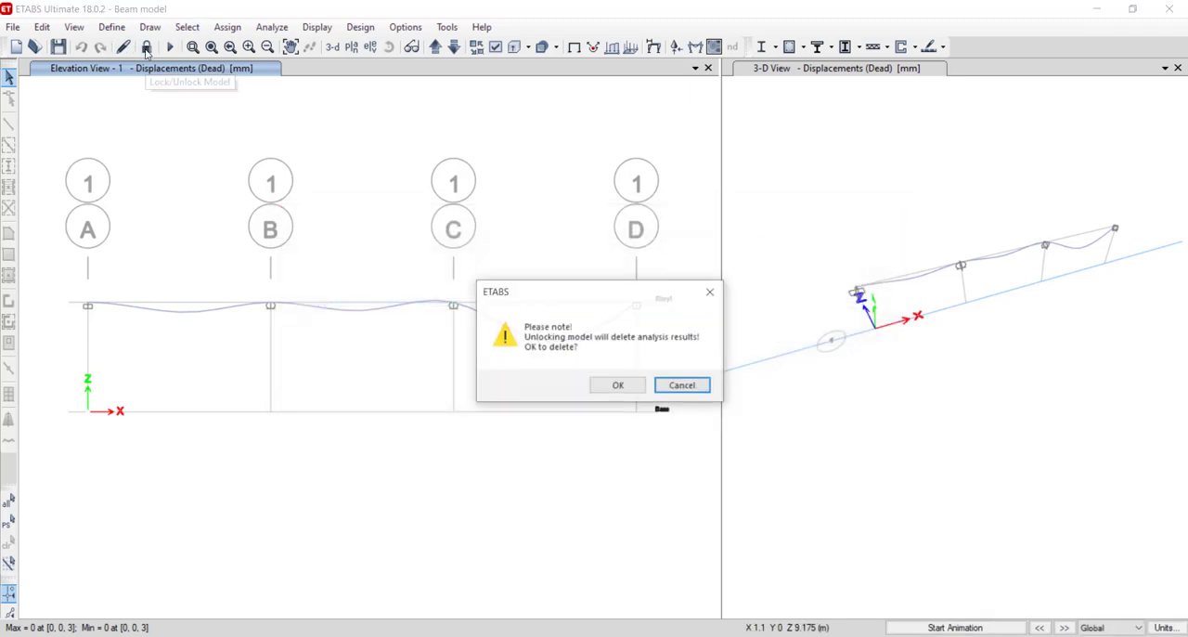
click(608, 387)
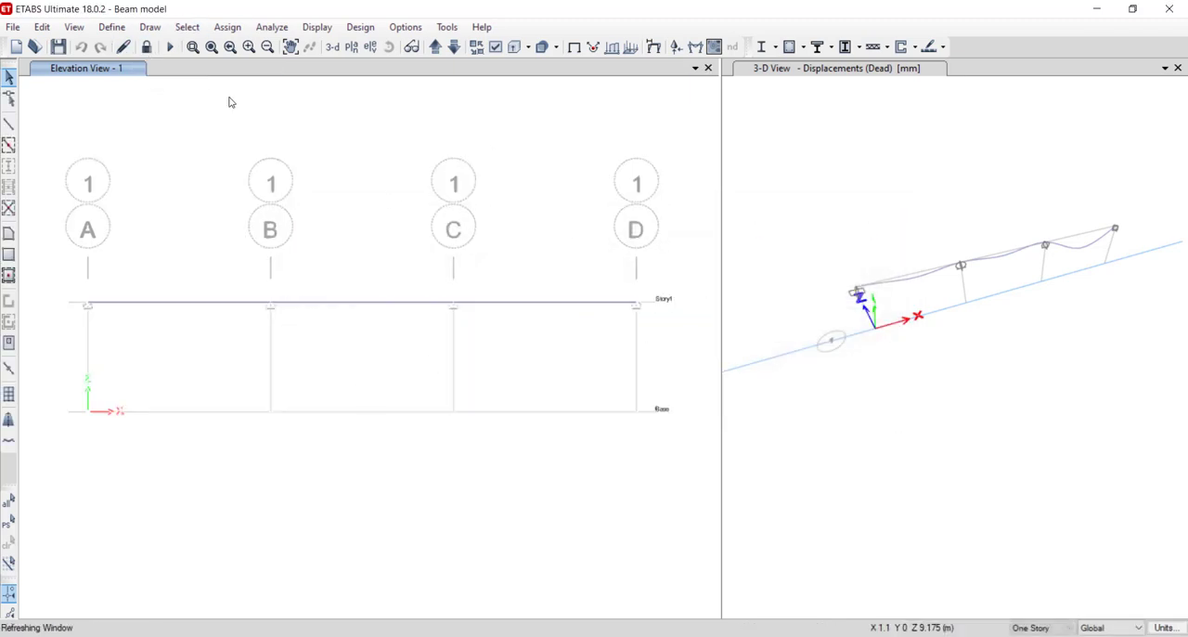
click(111, 27)
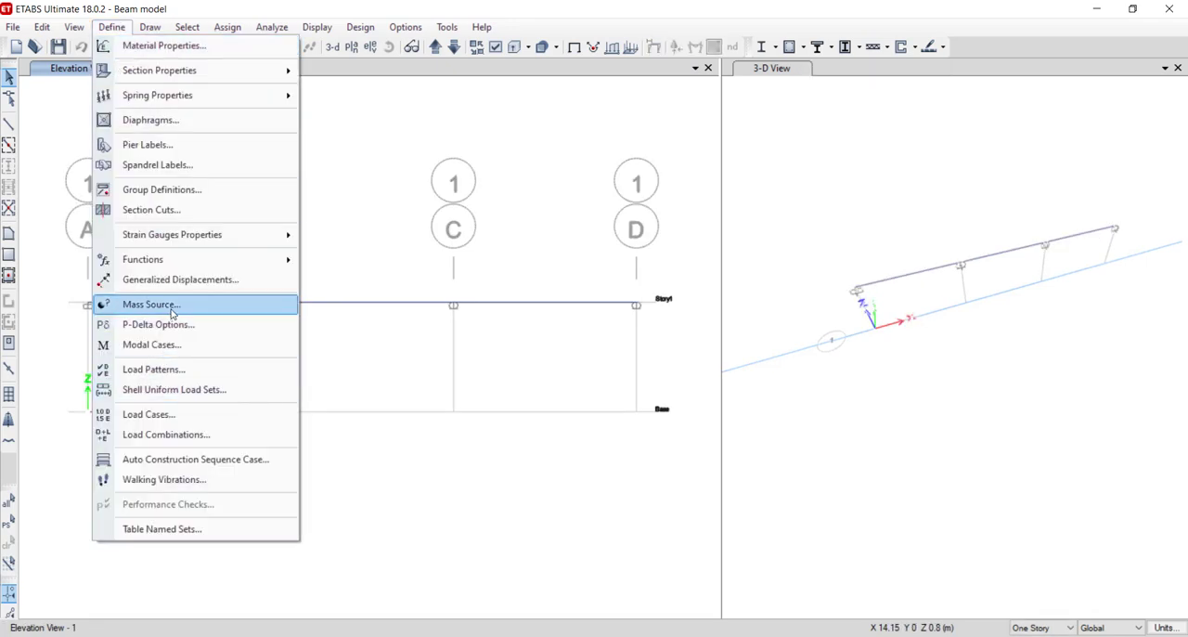
click(153, 369)
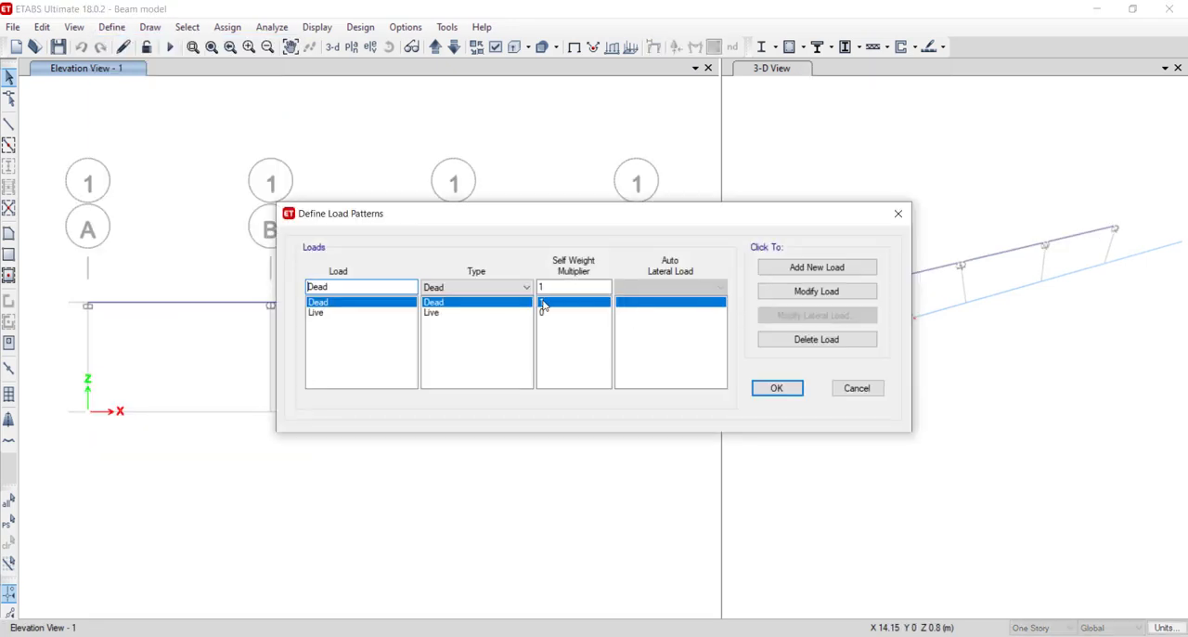
click(547, 313)
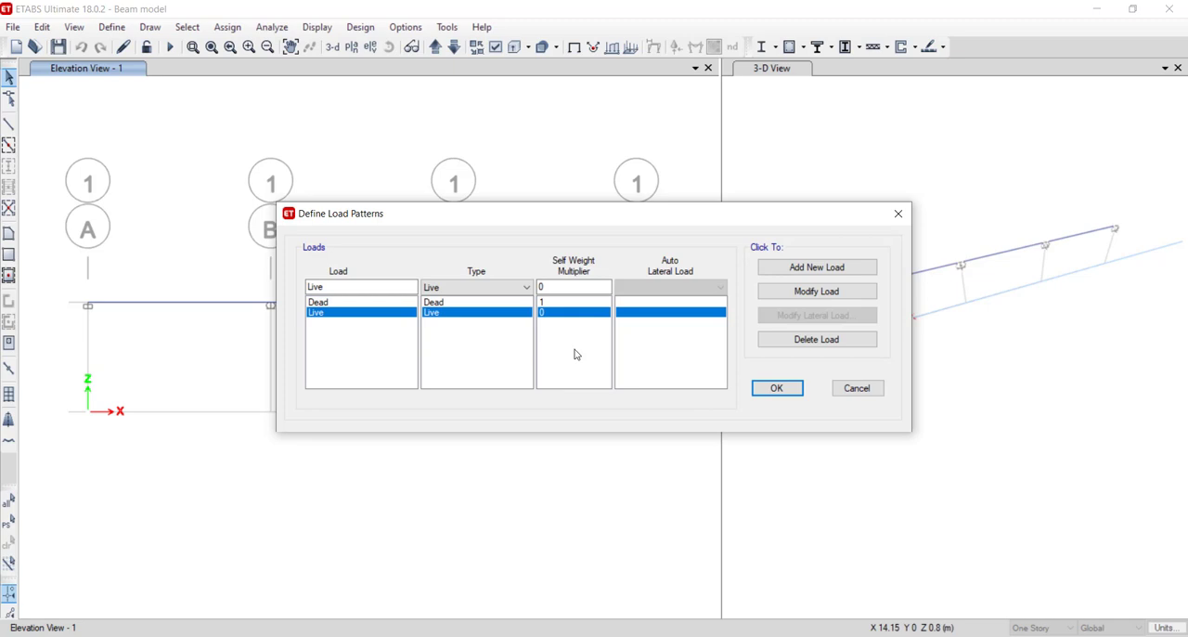
click(571, 301)
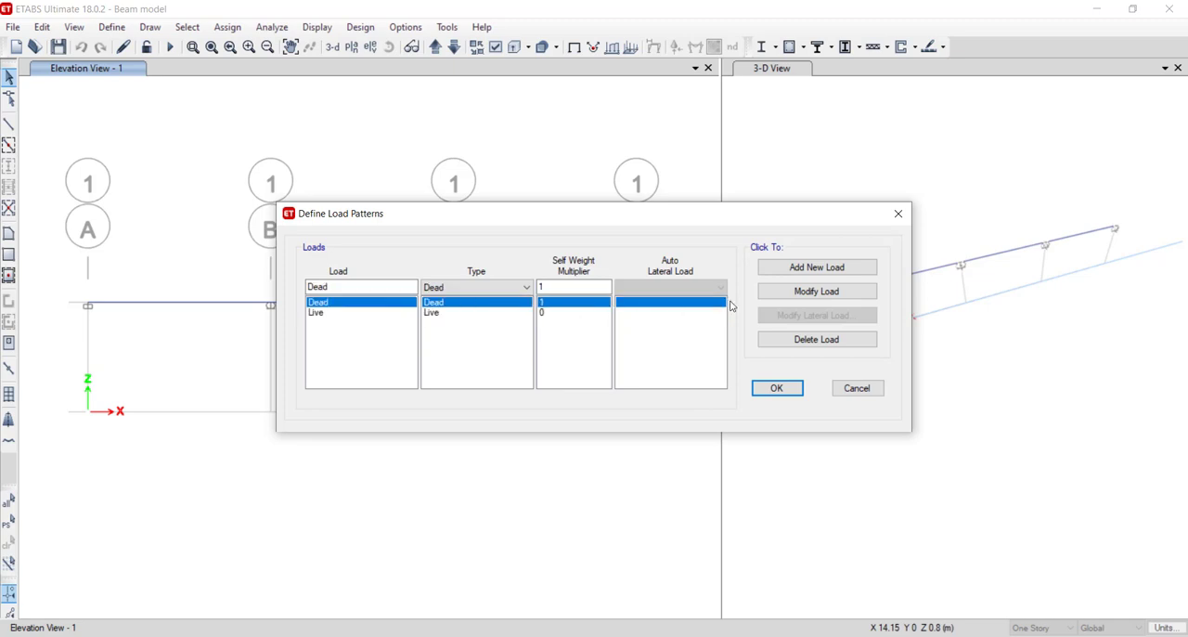
click(555, 305)
text(0)
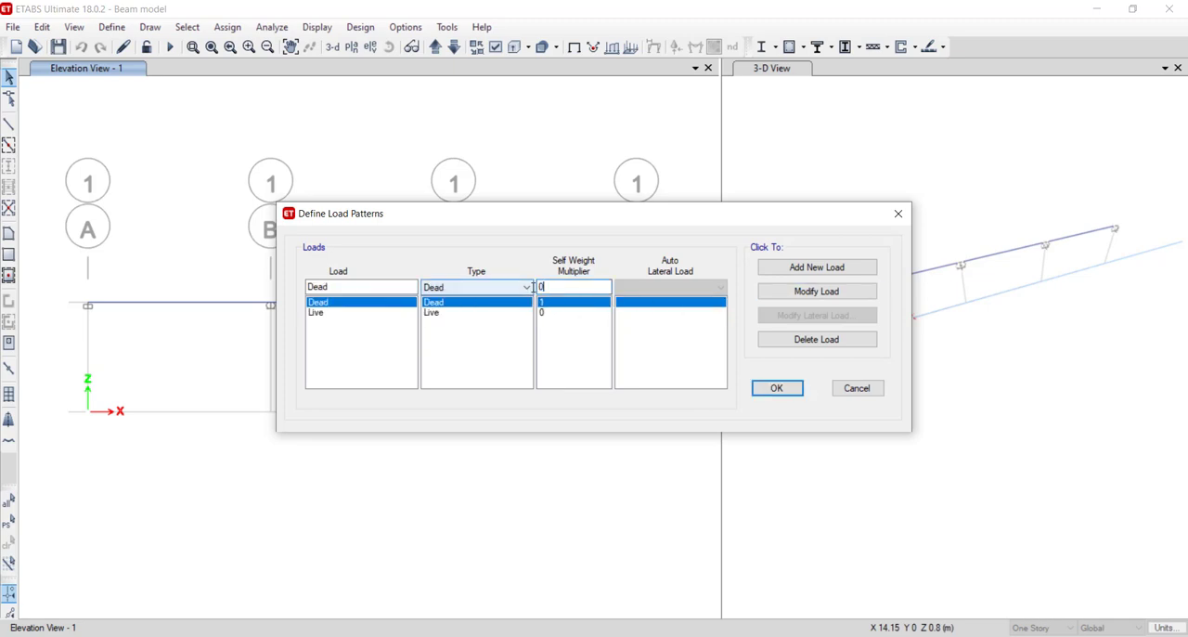
click(769, 291)
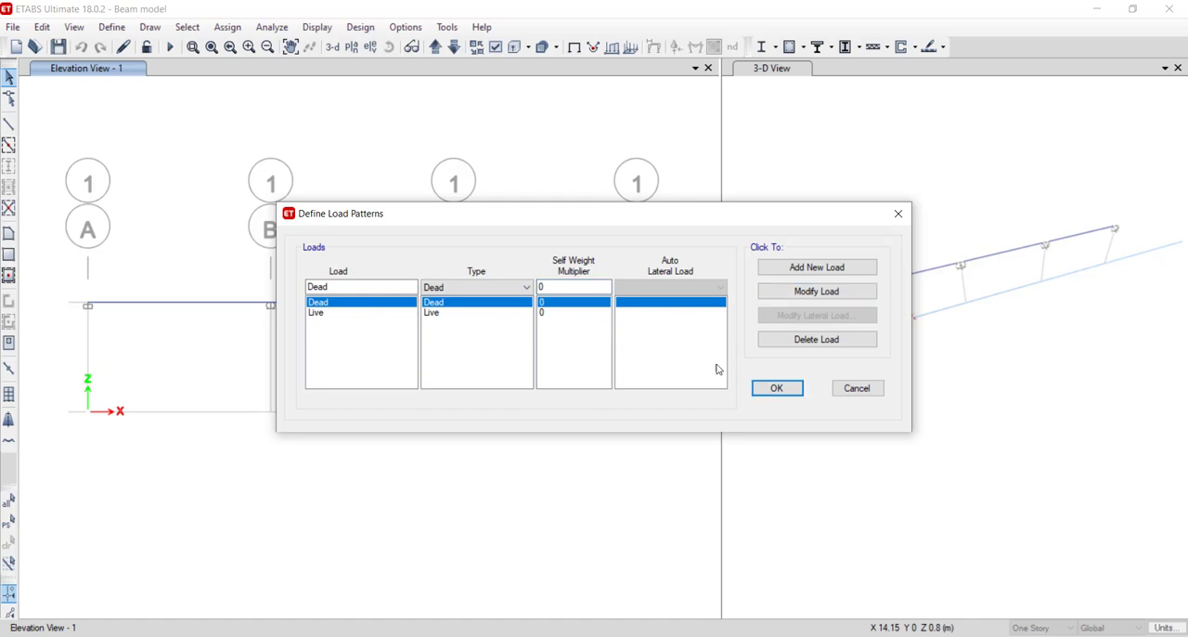
click(798, 393)
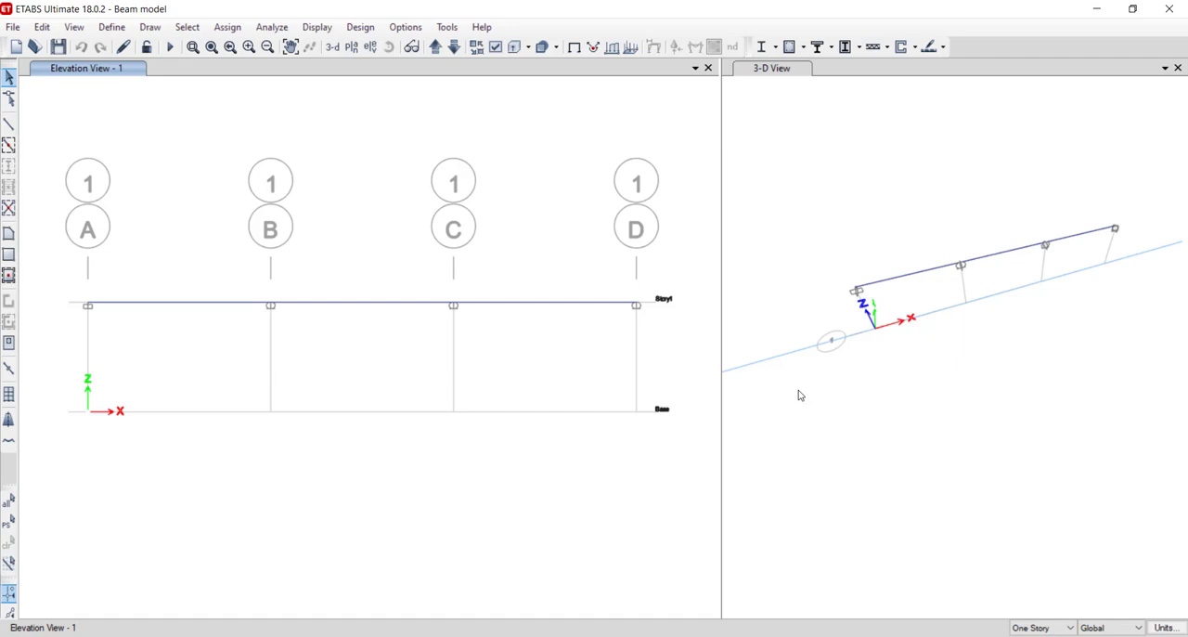
- Apply a 30 kN Dead point load to beam A–B at an absolute distance of 3 m from End-I, replacing existing loads
click(251, 305)
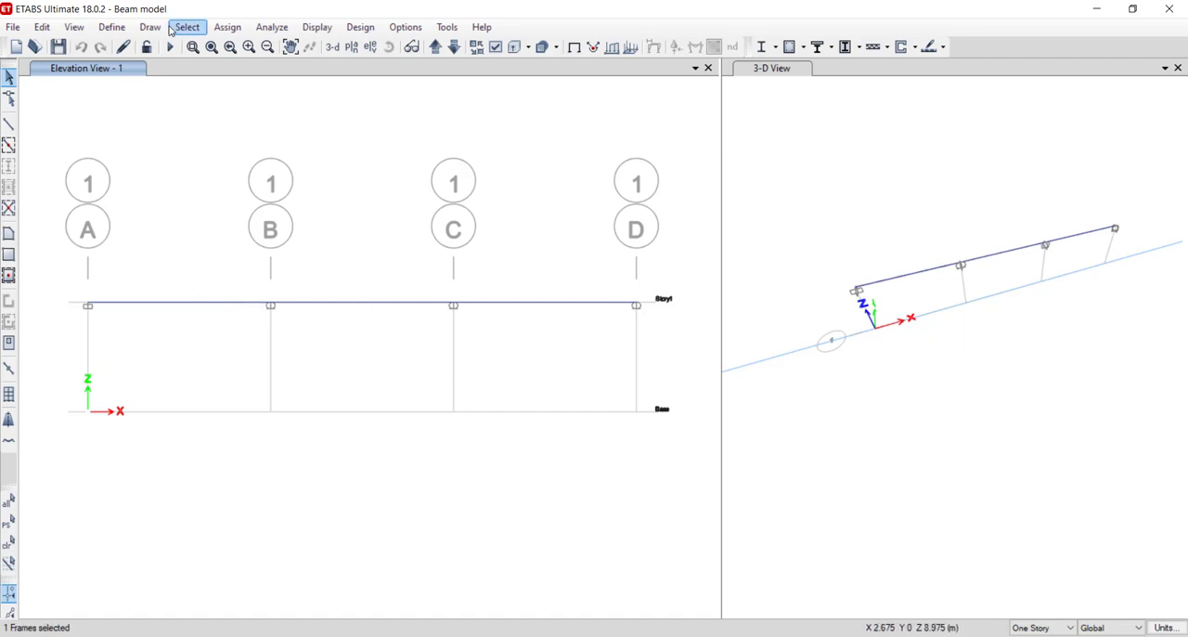
click(227, 27)
mouse_move(324, 71)
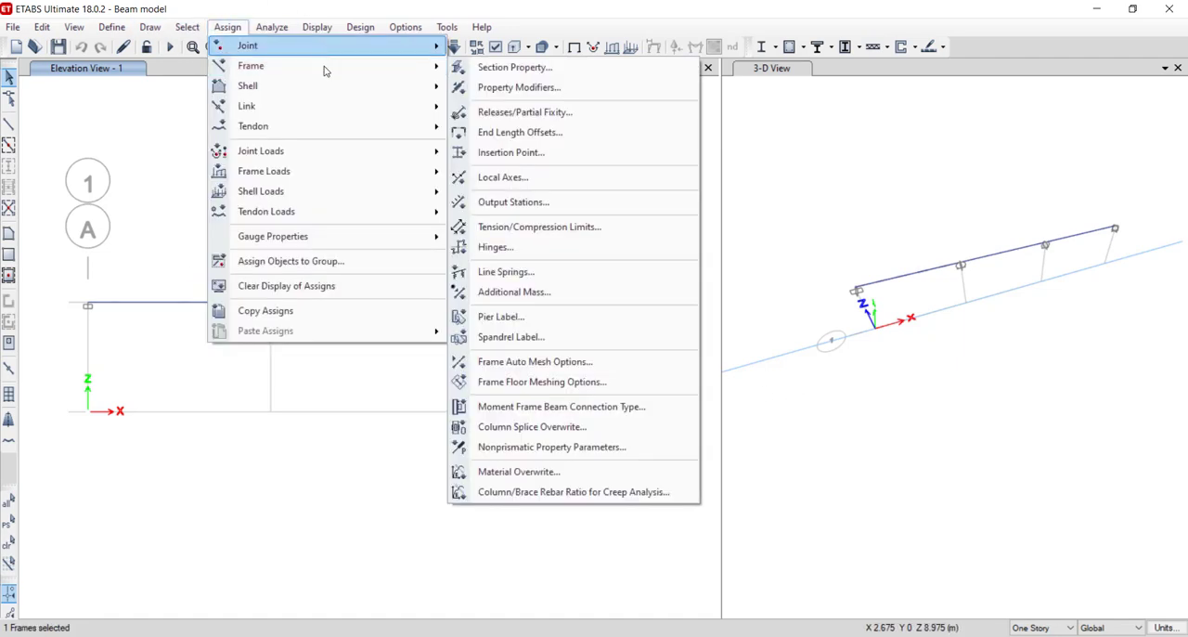
mouse_move(359, 173)
click(549, 175)
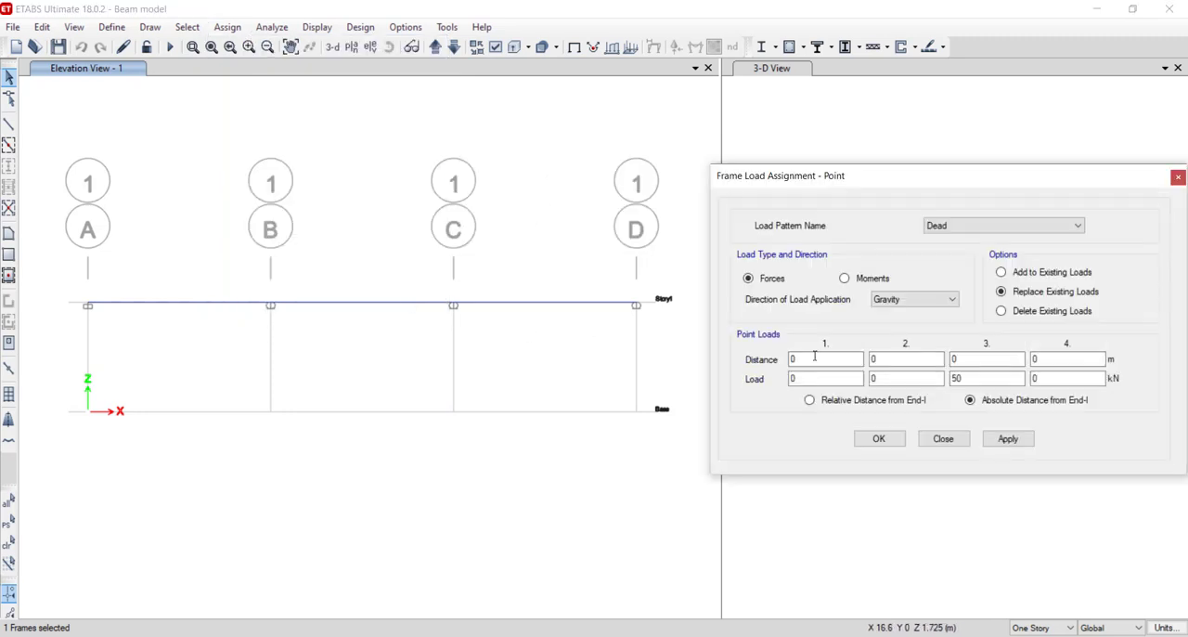
click(895, 359)
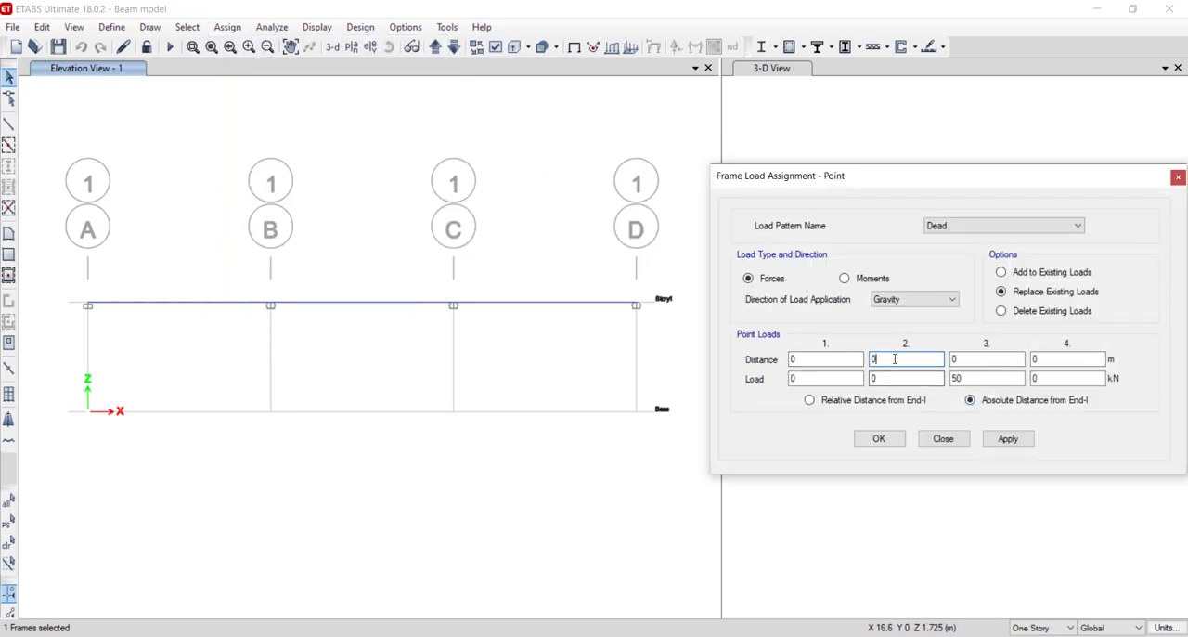
double_click(900, 377)
click(231, 312)
click(1006, 439)
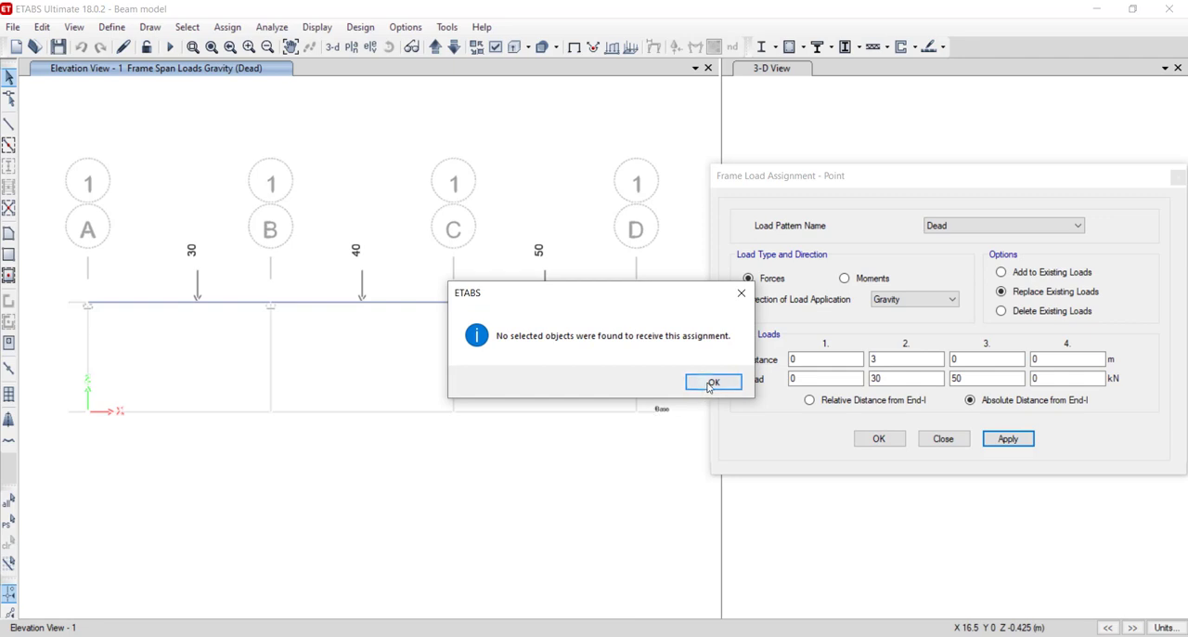
click(708, 379)
drag(1151, 177, 1090, 180)
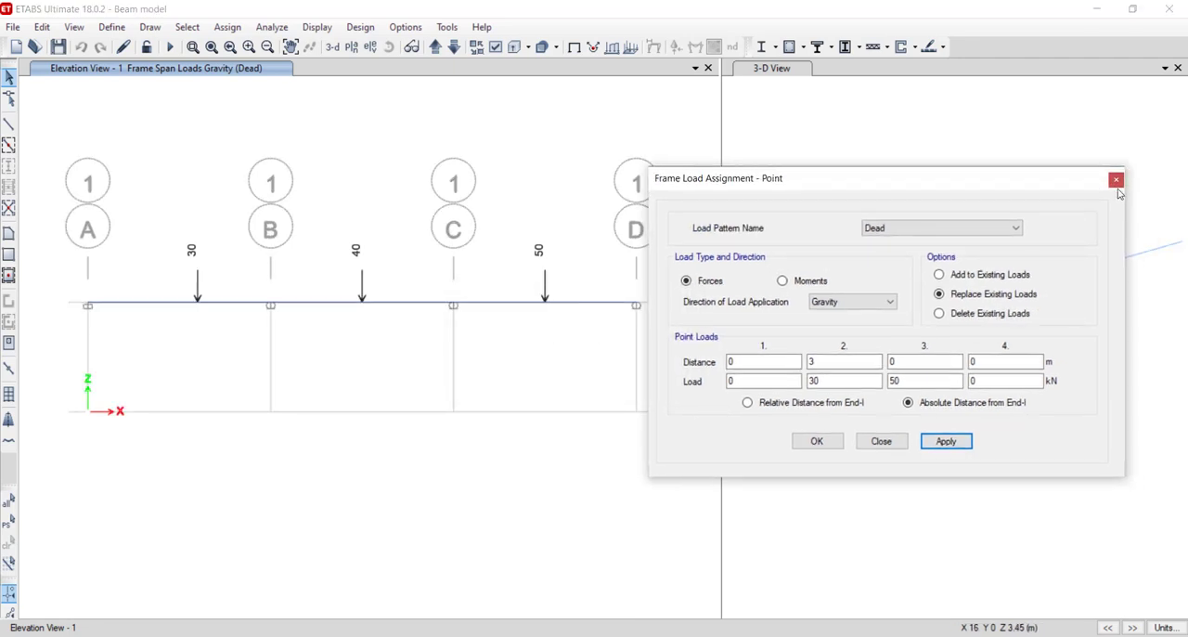
click(1116, 180)
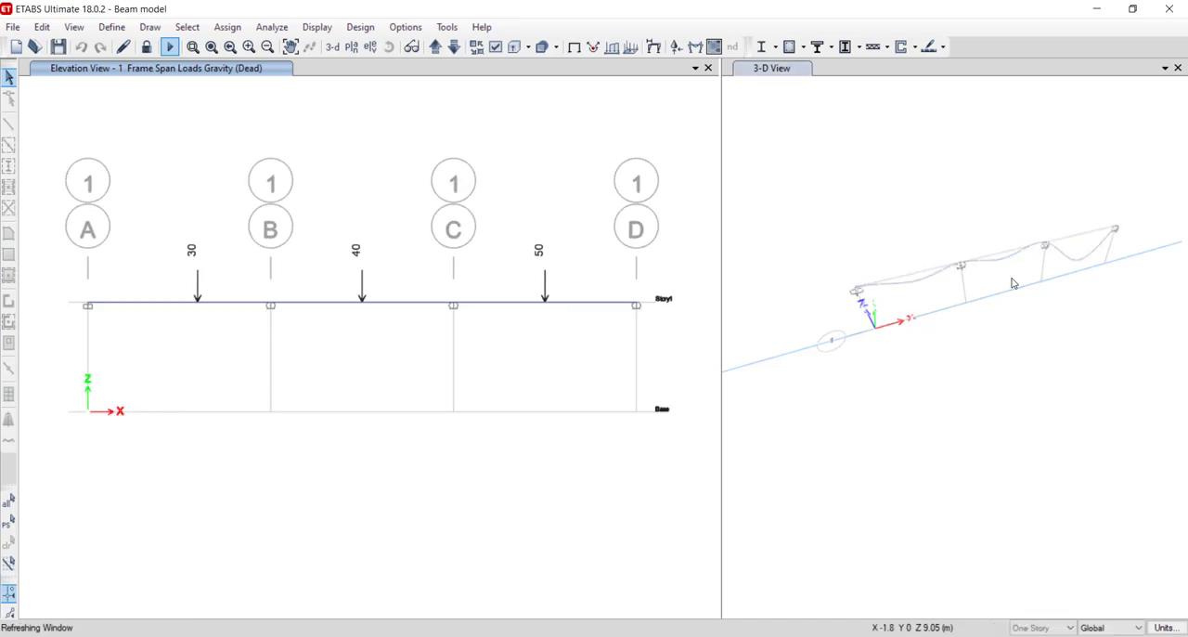
- Display the Dead case's deformed shape in the elevation view in place of the frame loads, with automatic scaling and cubic curve
click(256, 70)
click(655, 55)
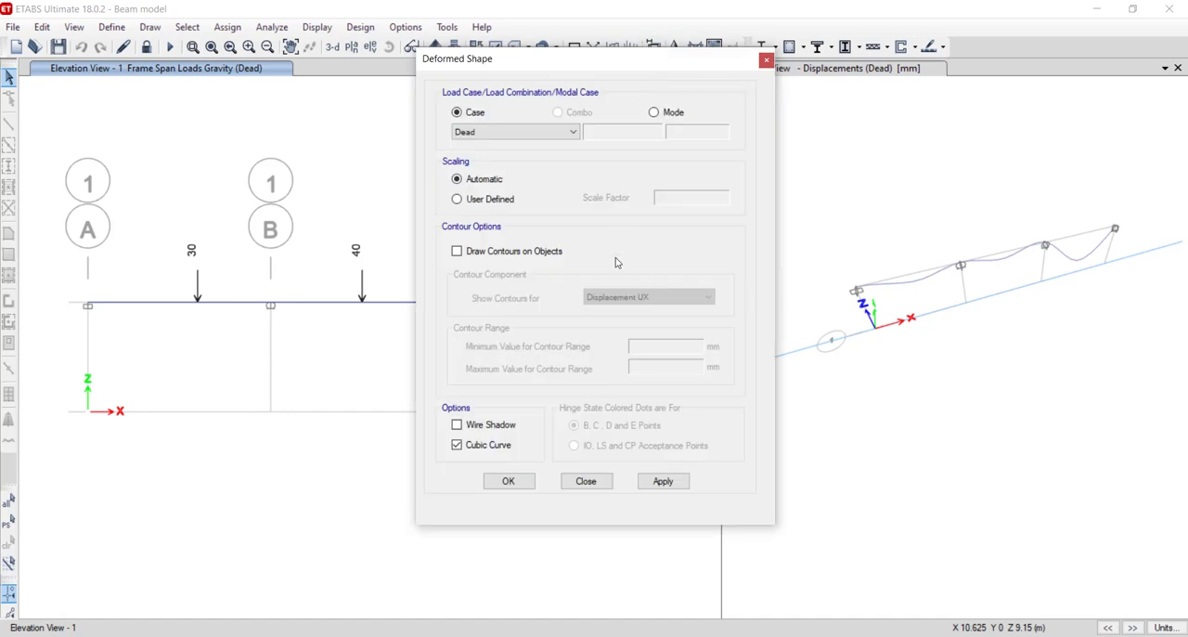
click(508, 481)
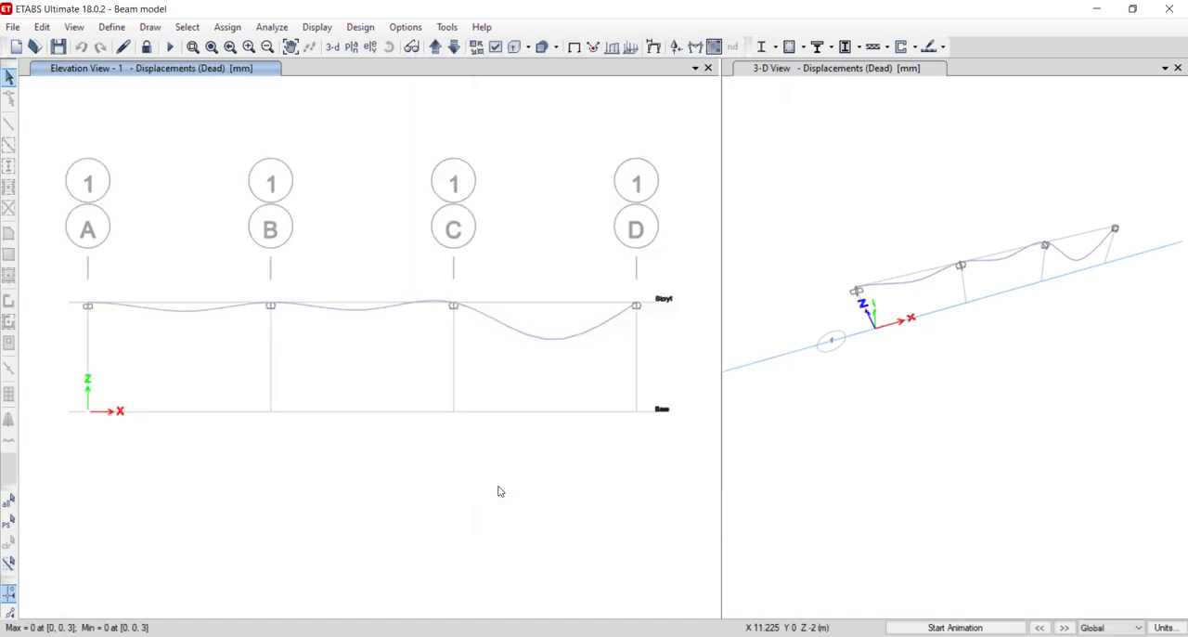
- Display the filled Shear 2-2 diagram for the Dead case in the elevation view, with automatic scaling
click(696, 48)
click(699, 47)
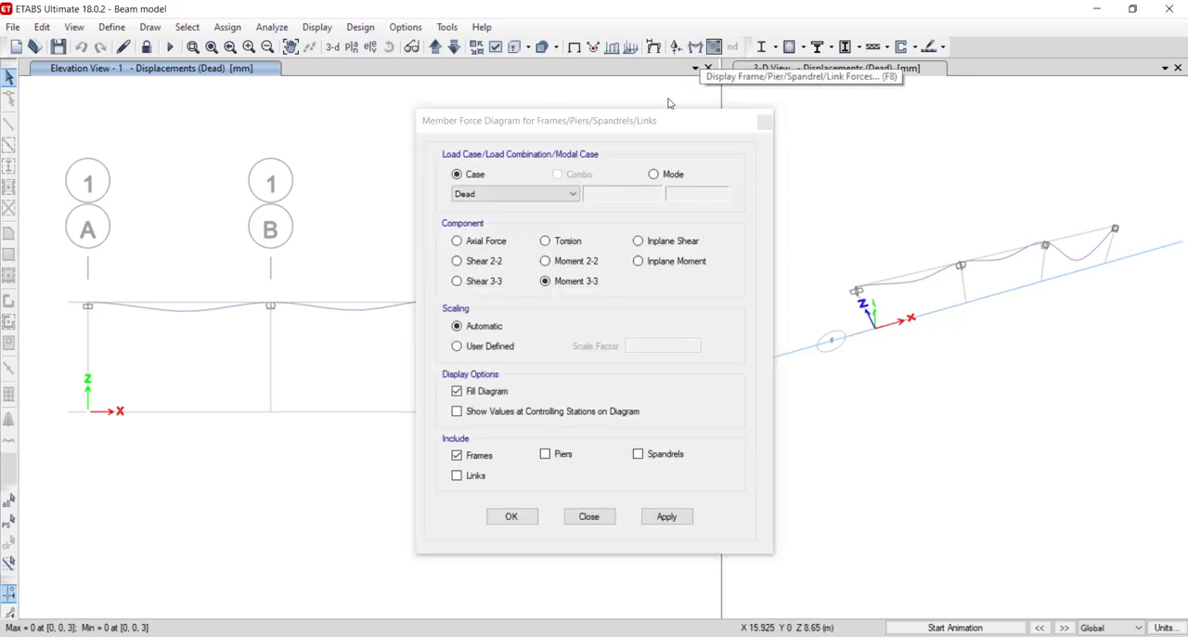
drag(654, 125, 888, 114)
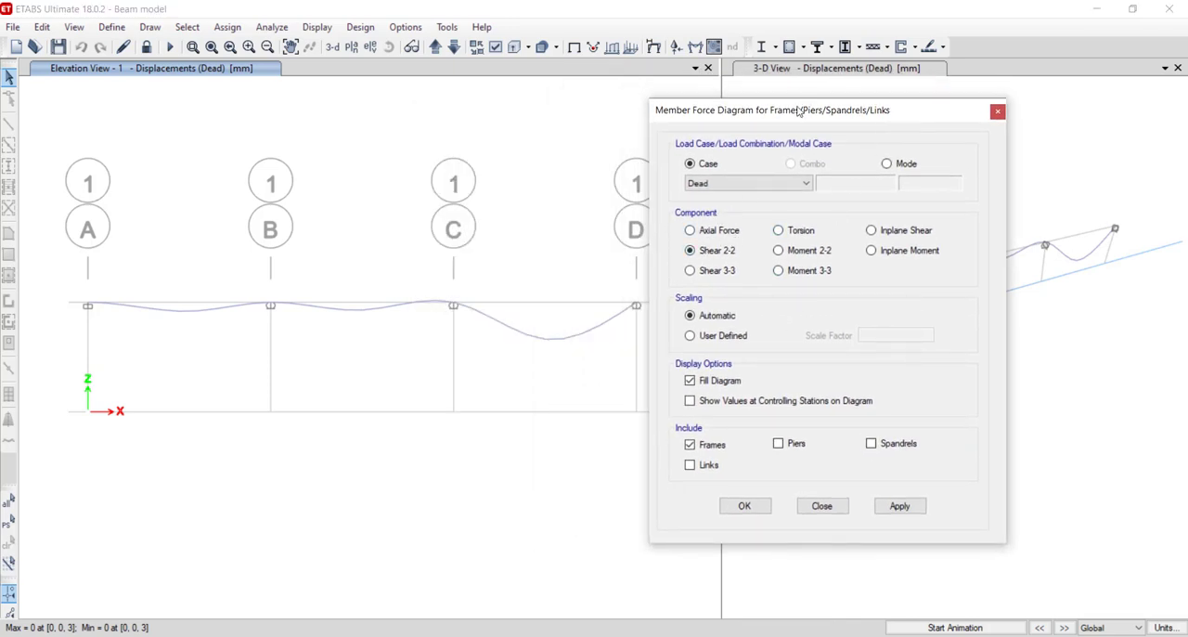
drag(796, 109, 895, 92)
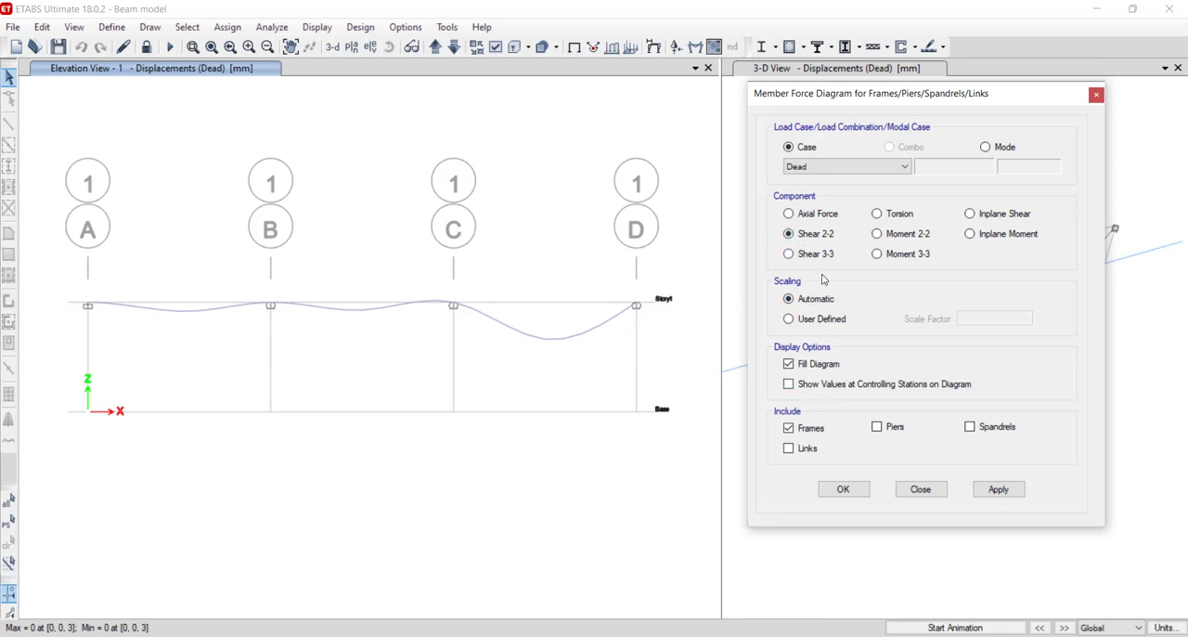
click(993, 490)
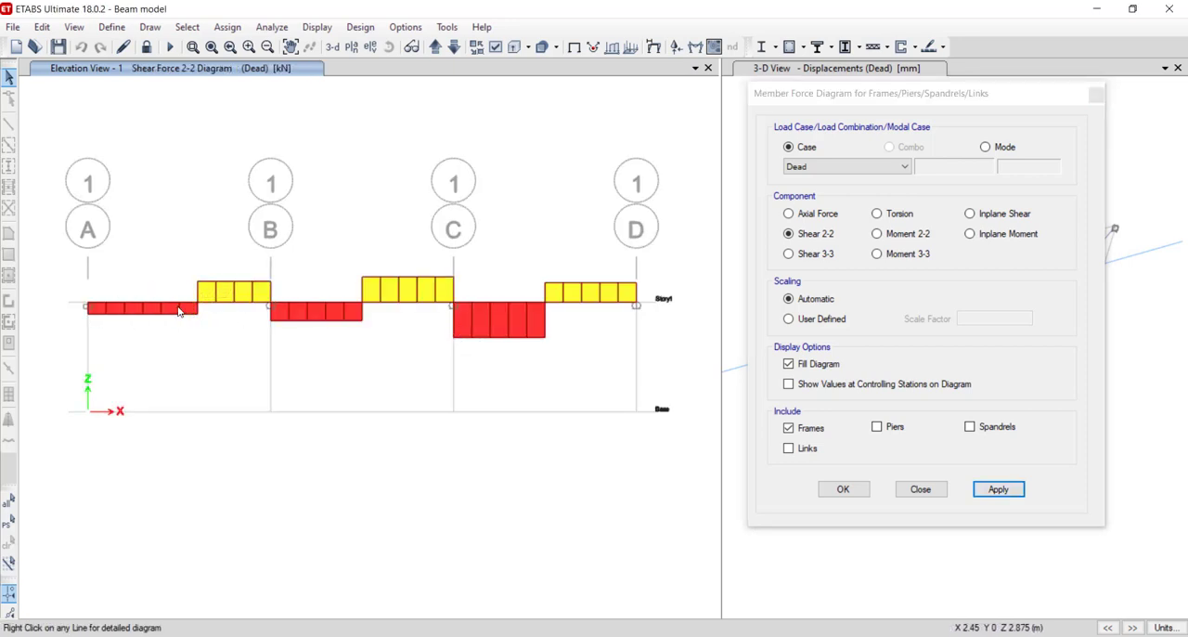
- Examine the detailed load, shear, moment and deflection diagrams of beams A–B and B–C
mouse_move(171, 304)
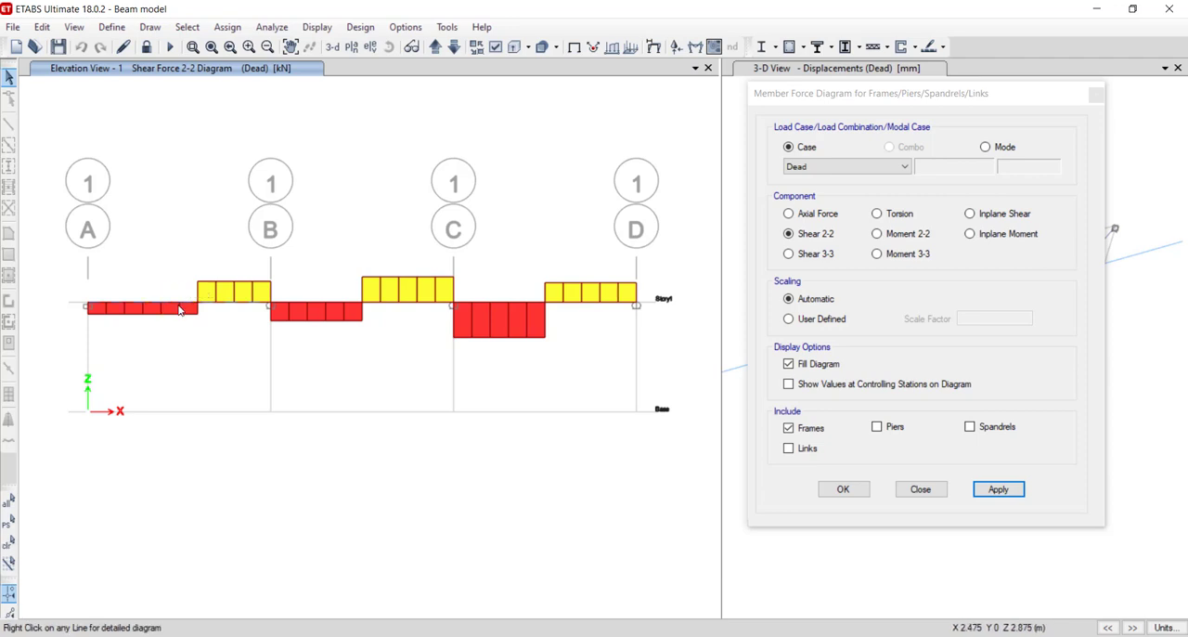
right_click(180, 305)
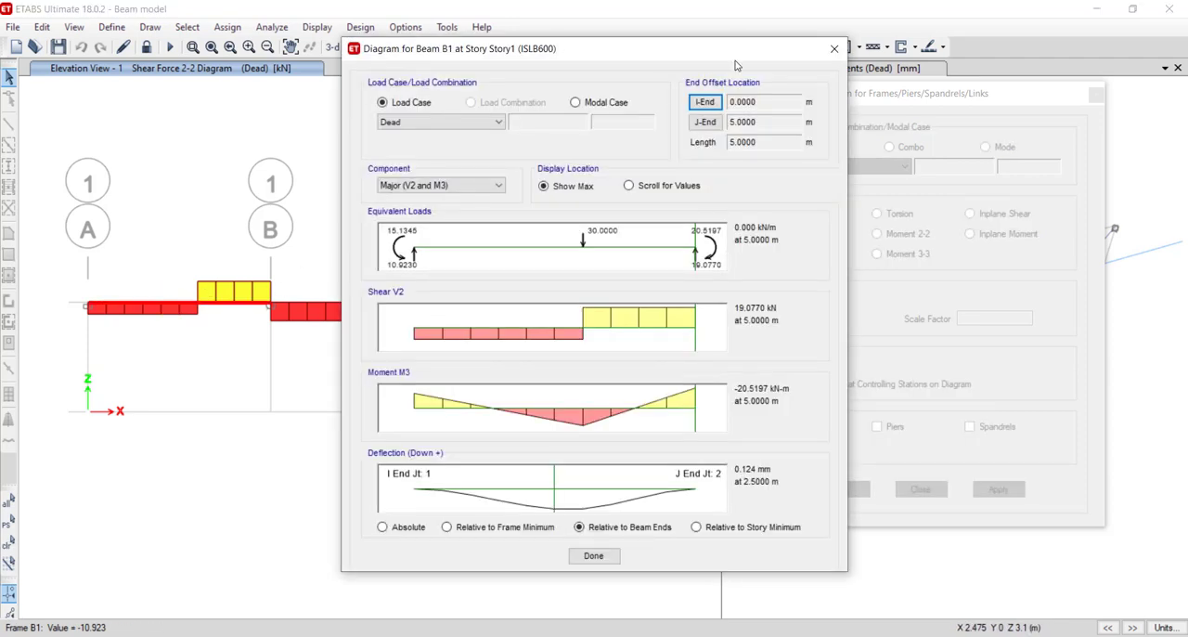
click(833, 48)
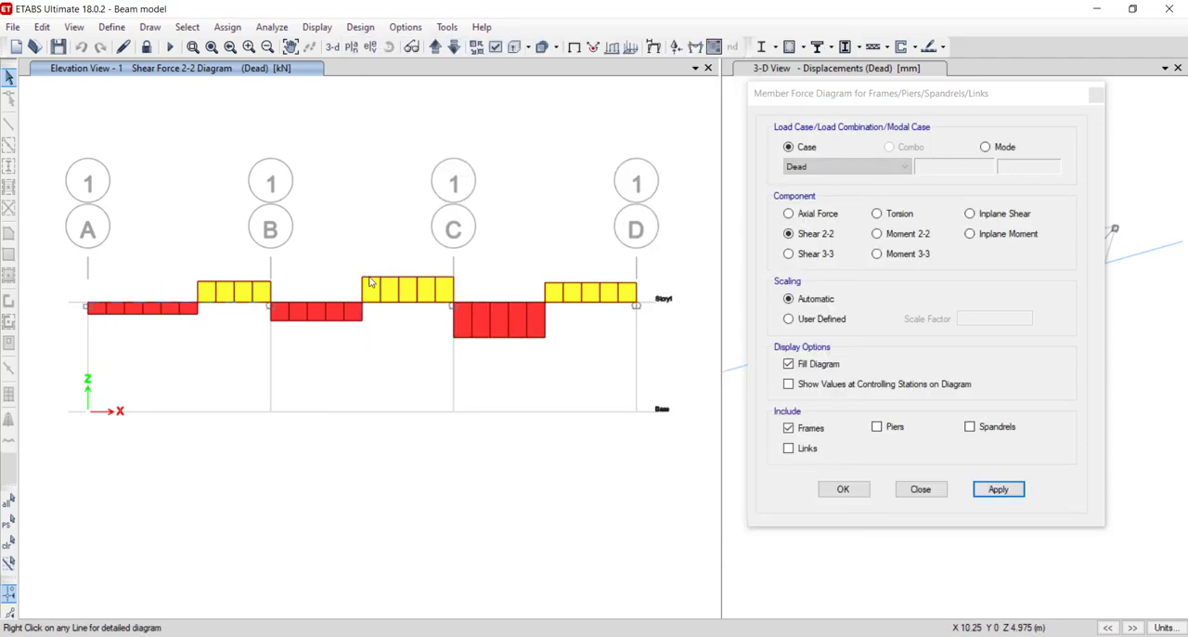
right_click(178, 307)
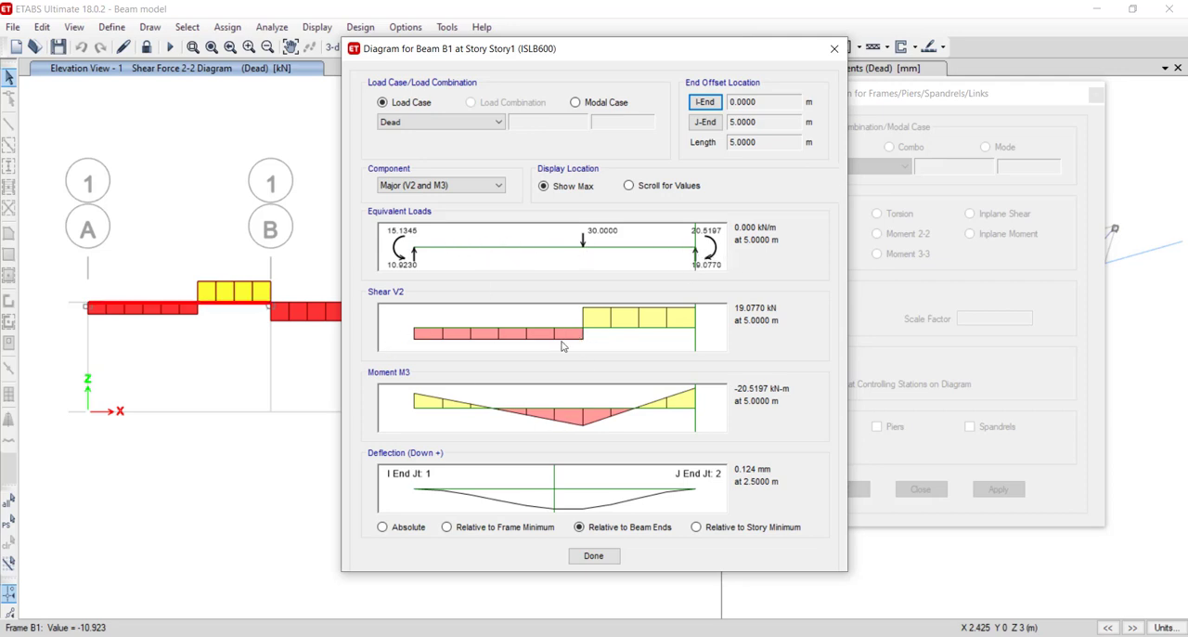
click(592, 557)
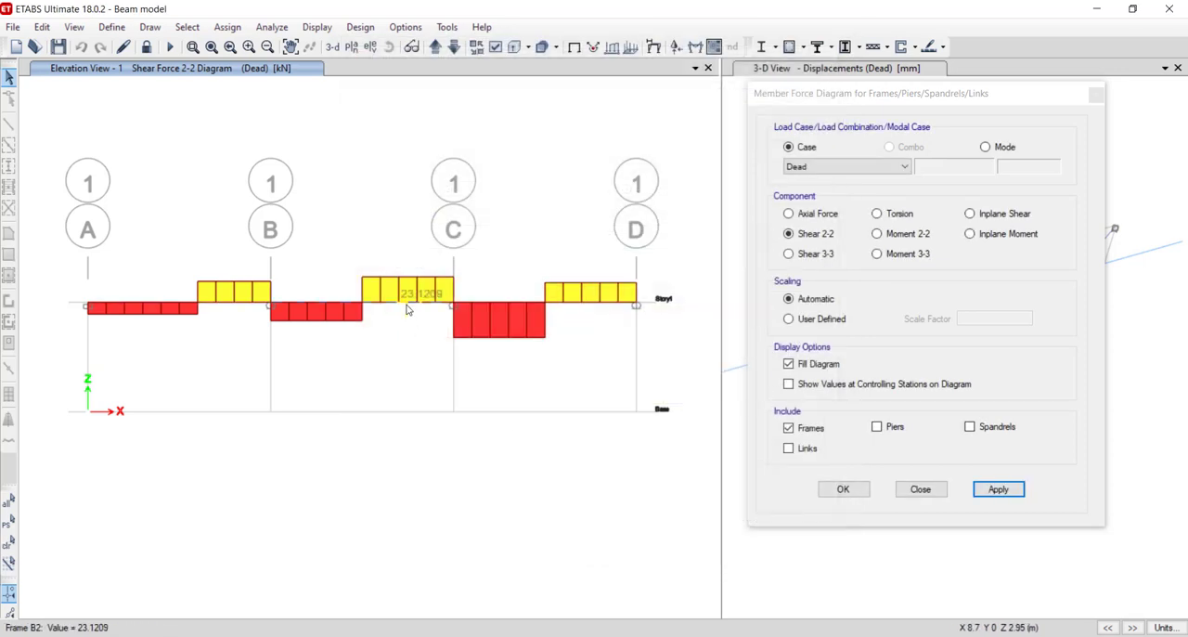
right_click(352, 304)
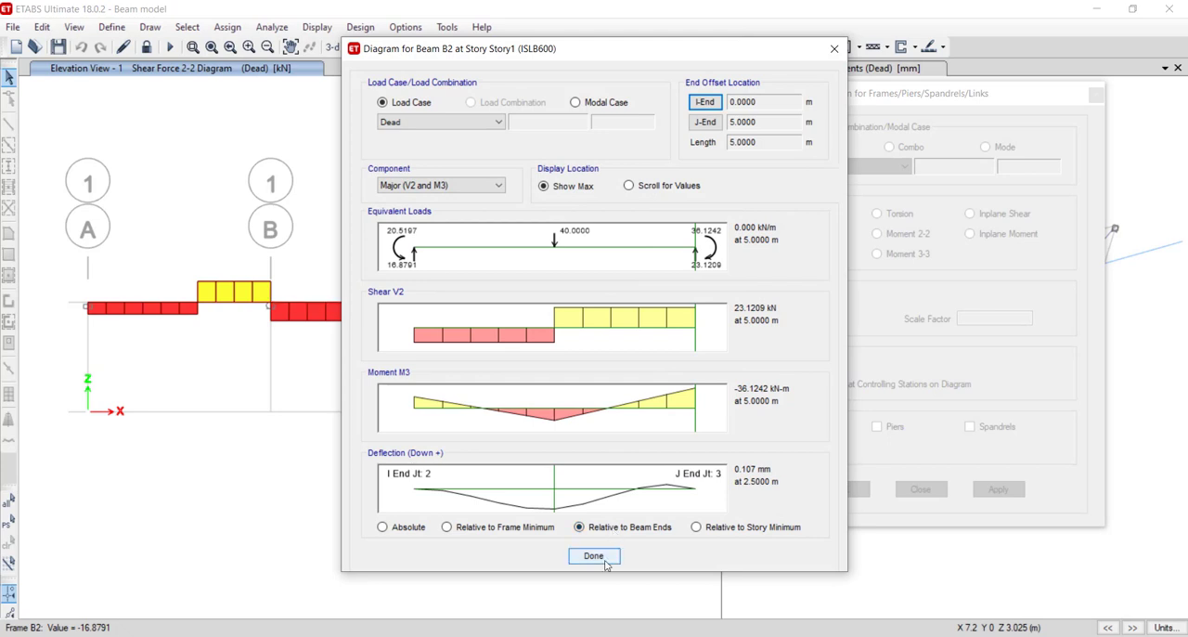
click(594, 556)
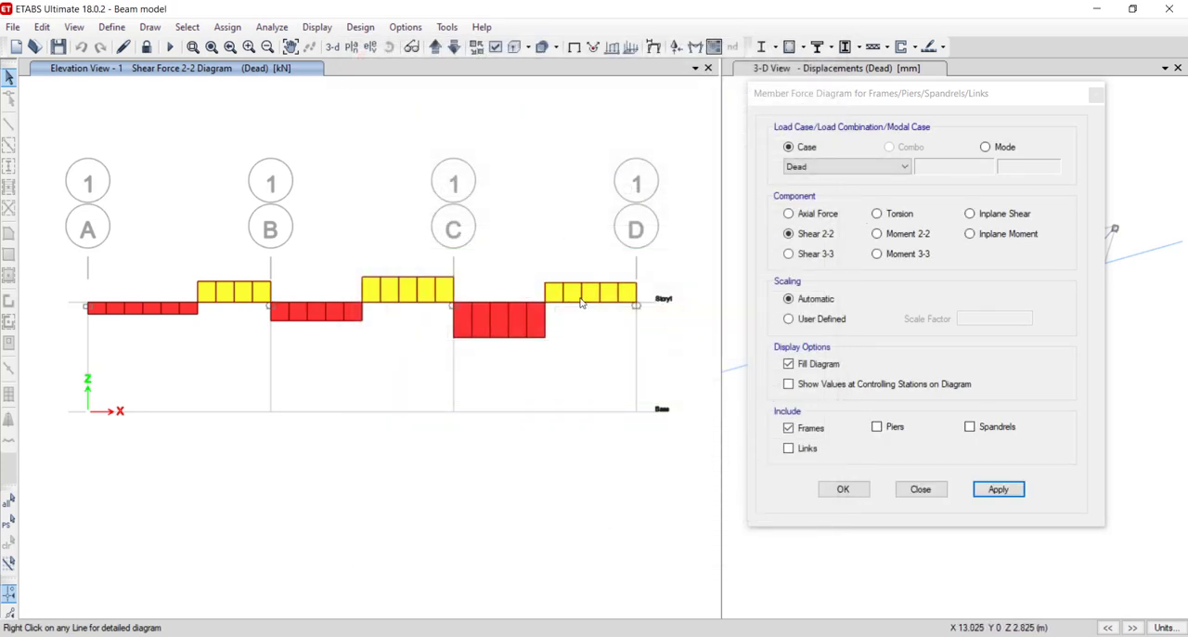
- Display the filled Moment 3-3 diagram for the Dead case in the elevation view and finish the force diagram settings
click(878, 255)
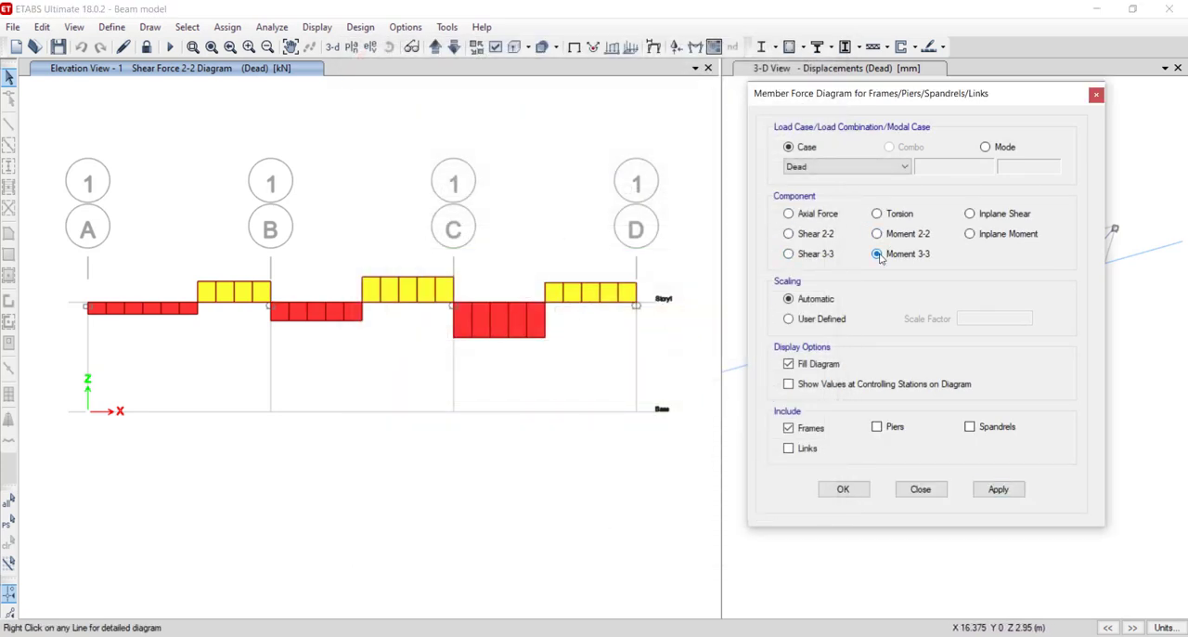
click(997, 489)
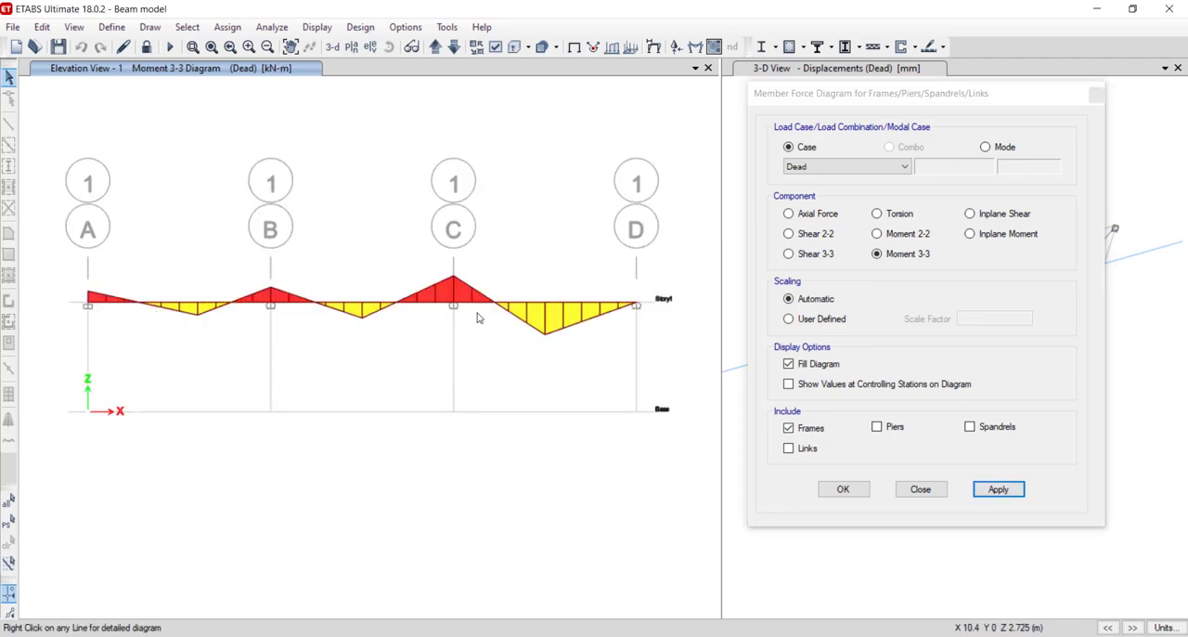
click(844, 495)
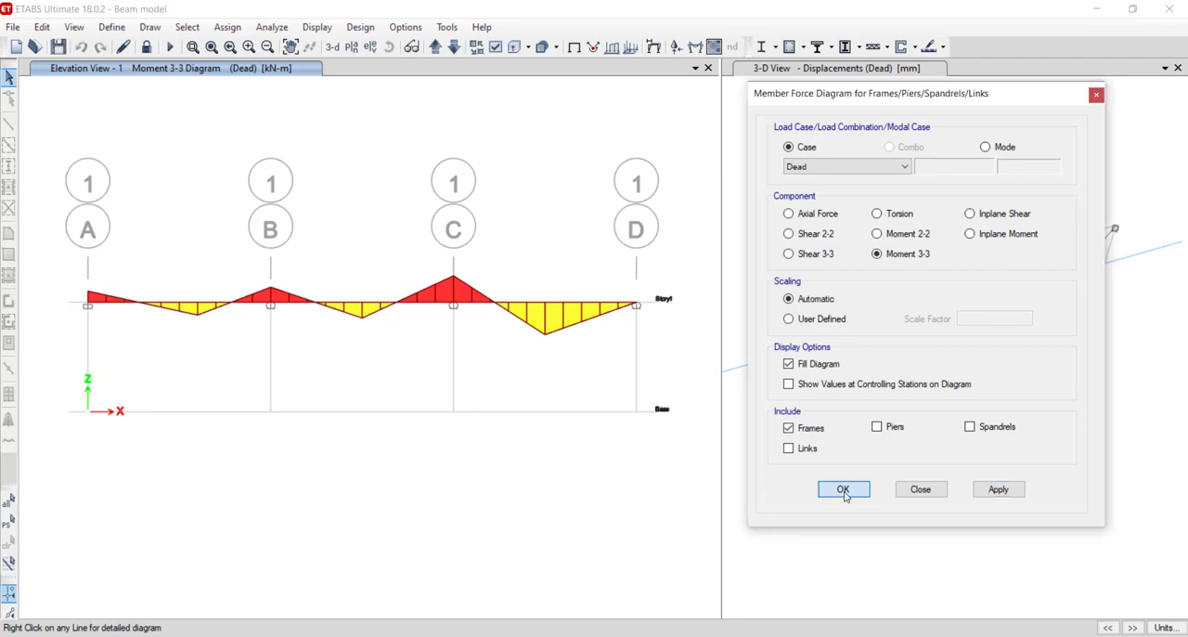